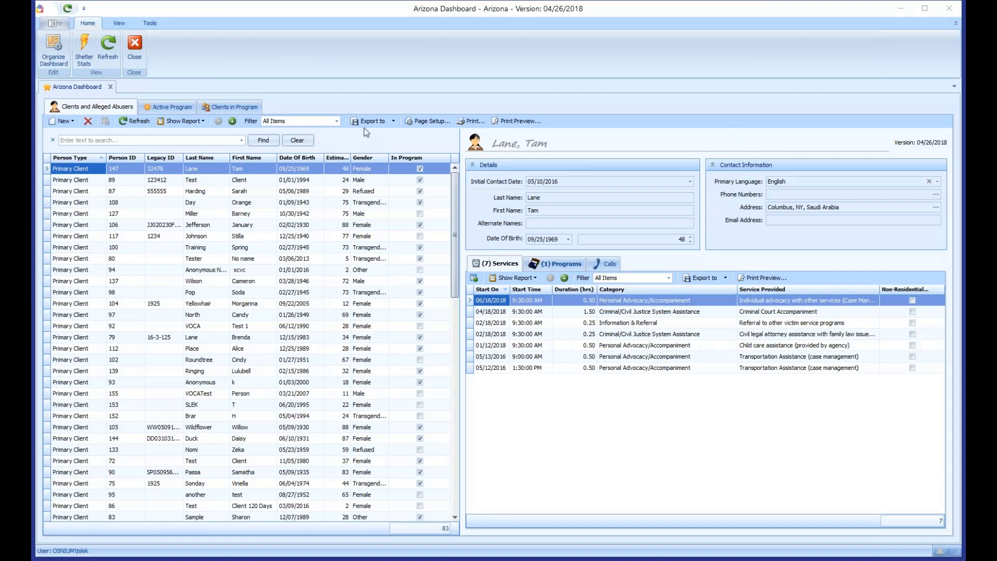
- Open the Reporting module and expand the Flex Reports category in the generic reports list
left_click(61, 24)
left_click(95, 167)
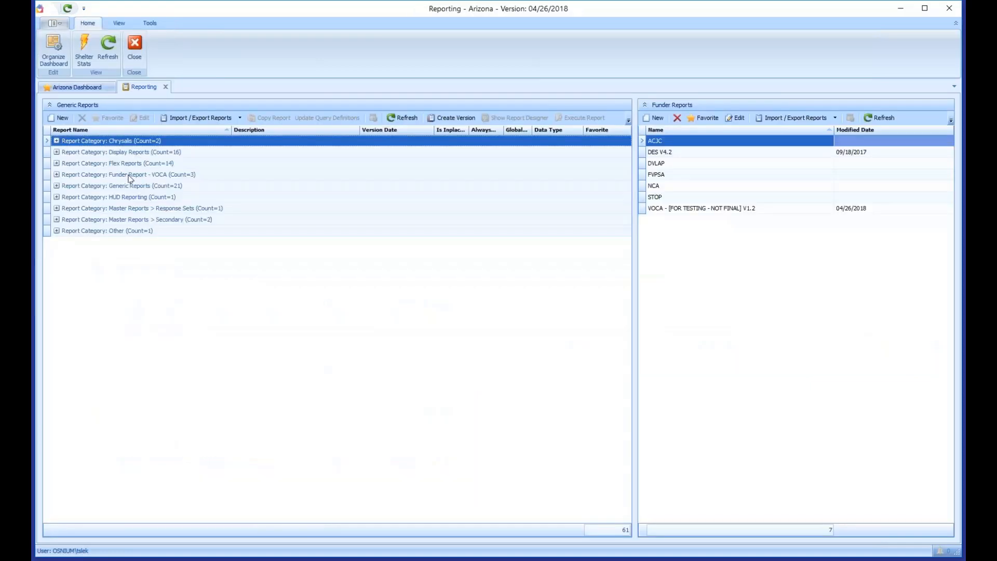
left_click(133, 165)
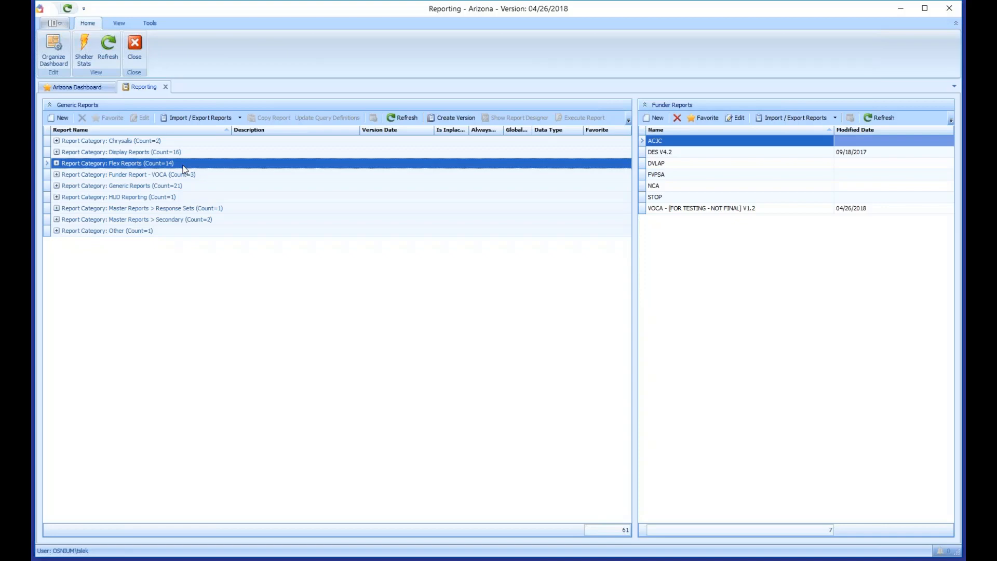
left_click(57, 164)
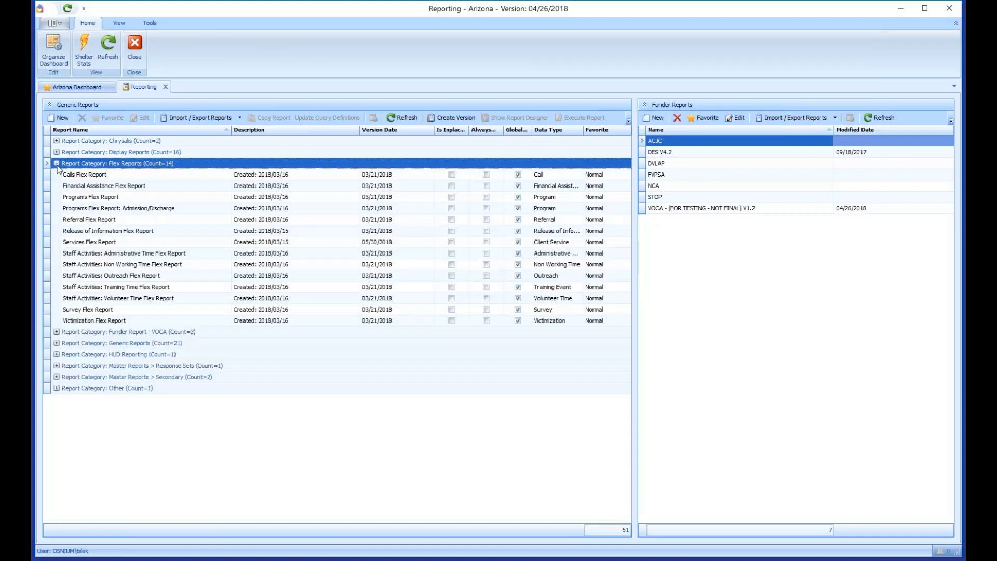
- Open the Services Flex Report from the Flex Reports category
left_click(100, 177)
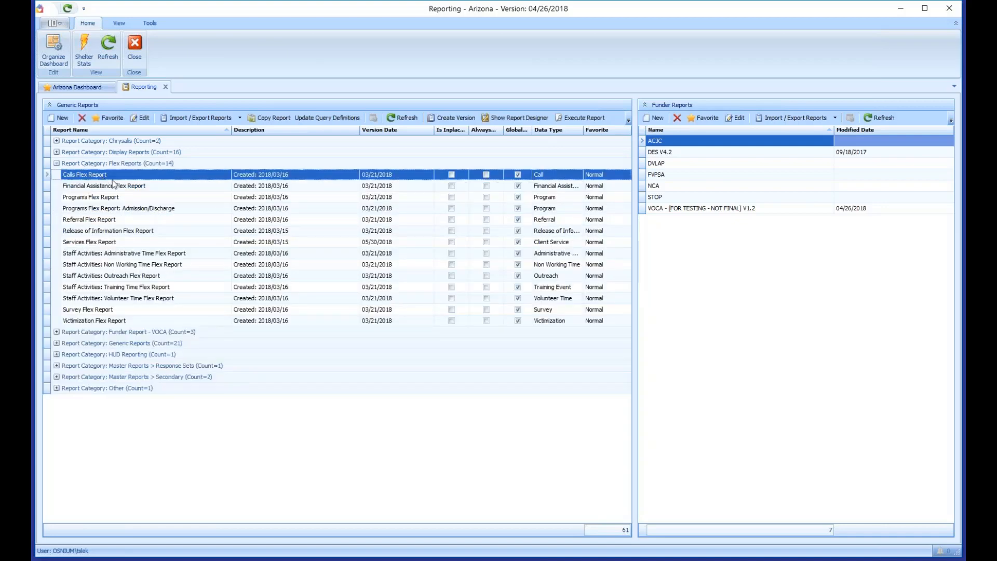
left_click(157, 211)
left_click(153, 199)
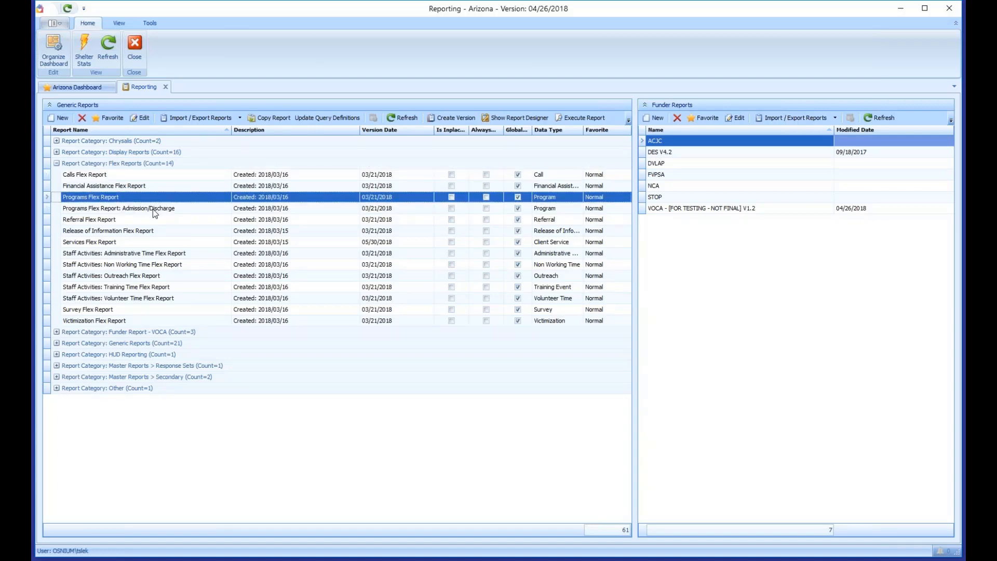
left_click(153, 209)
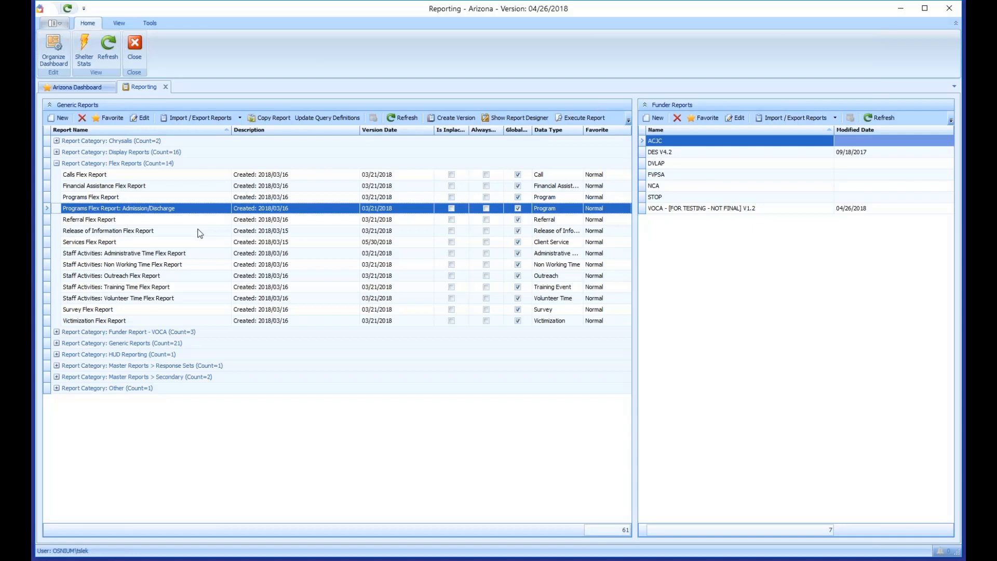
left_click(105, 244)
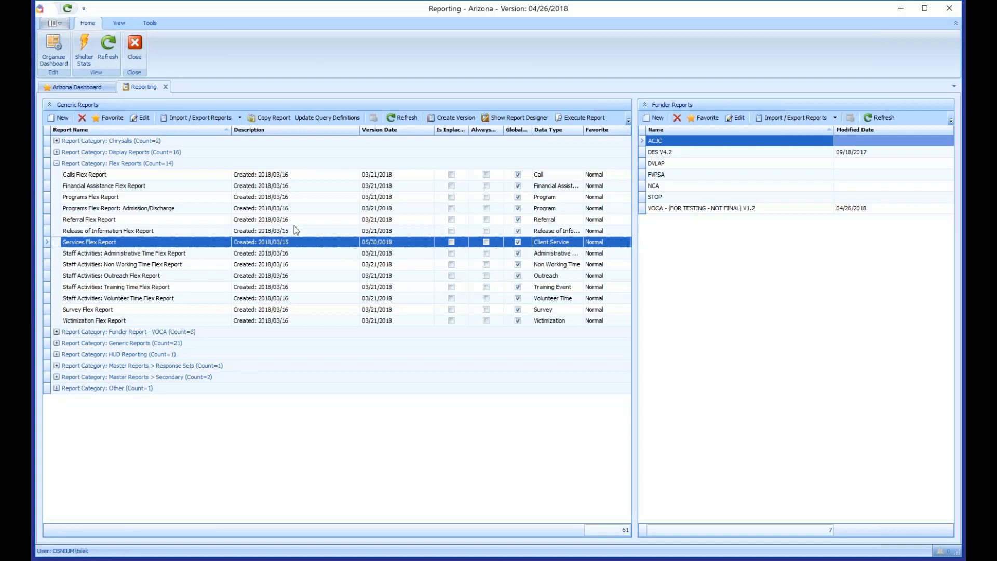
double_click(122, 244)
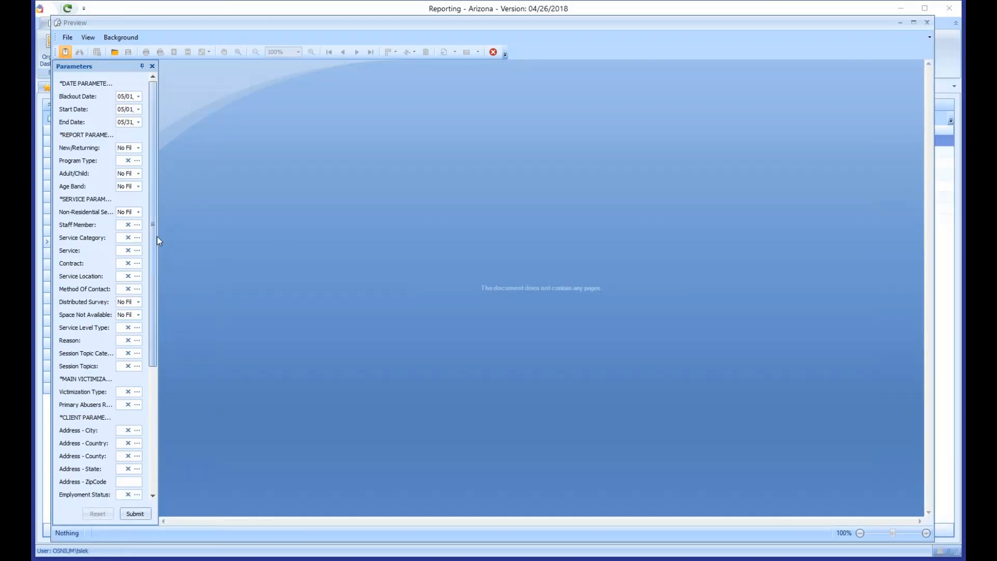
- Review the report's date, report, service, main victimization and client parameters, including the filter options for Non-Residential Service
left_click_drag(169, 235, 315, 236)
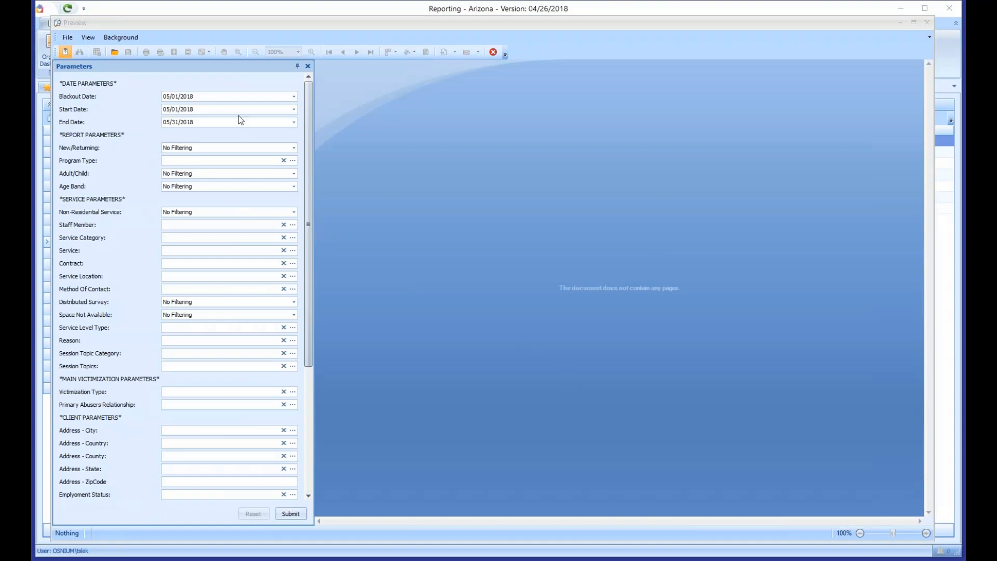
left_click(310, 194)
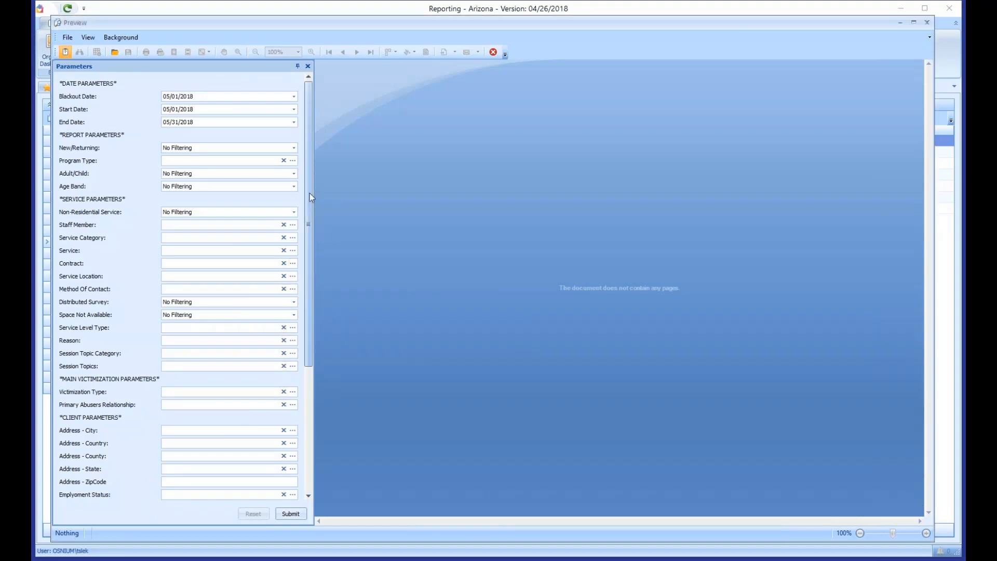
left_click_drag(310, 193, 311, 169)
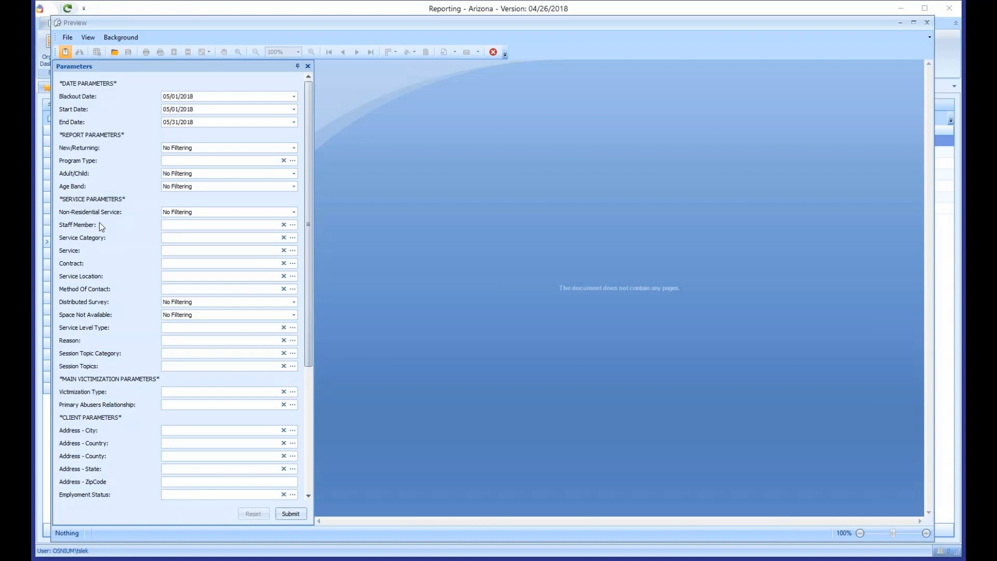
left_click(185, 213)
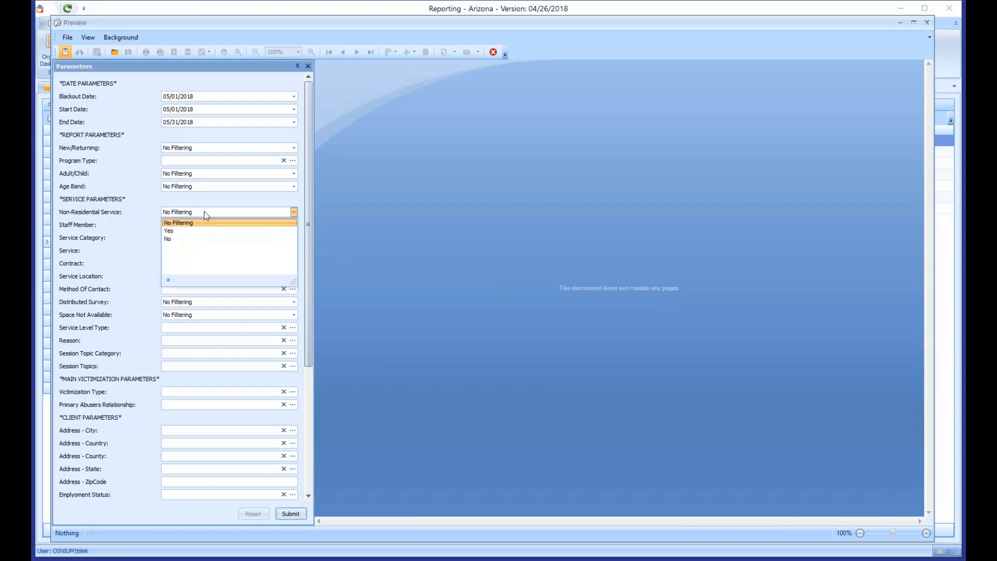
left_click(197, 223)
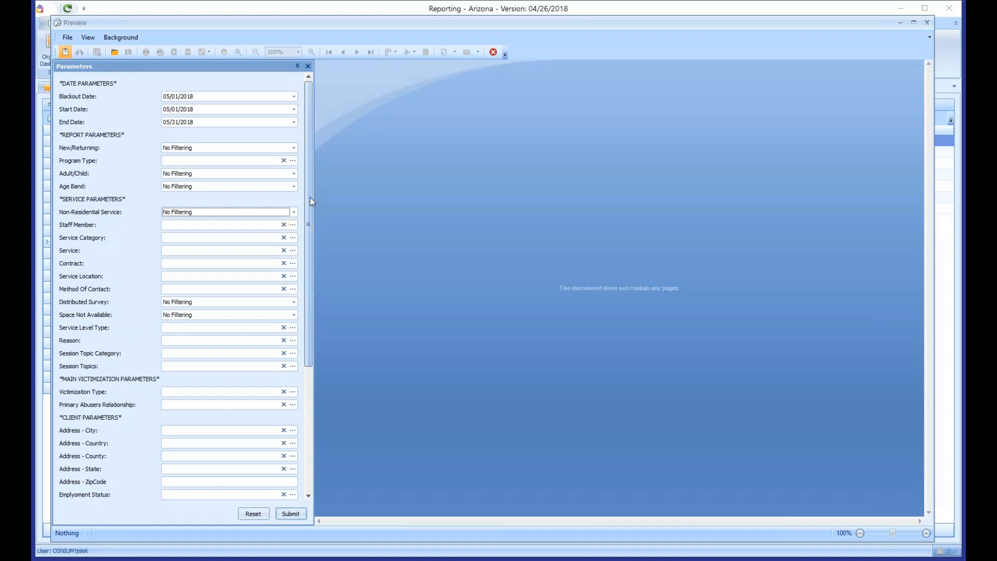
left_click_drag(310, 198, 310, 299)
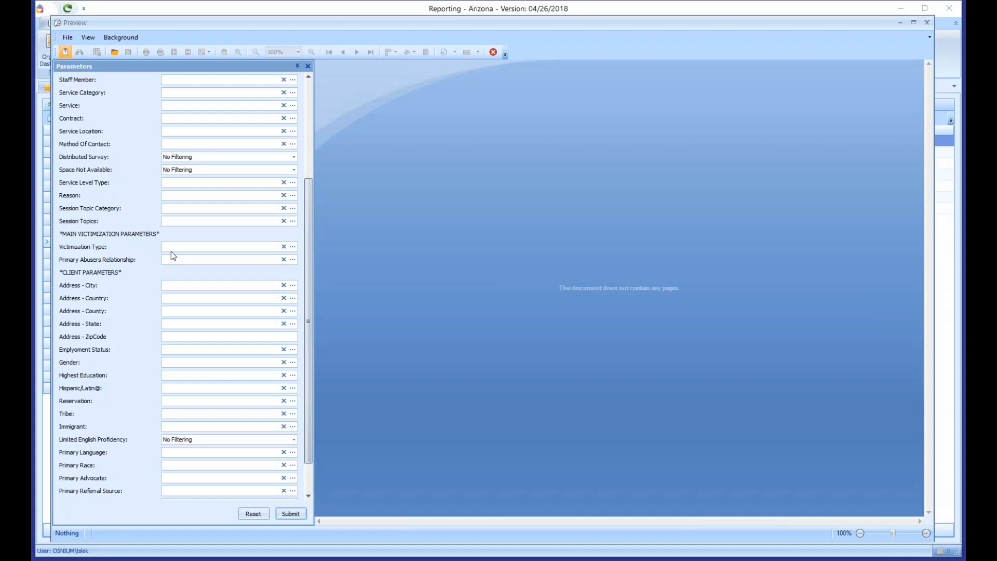
left_click_drag(309, 204, 310, 235)
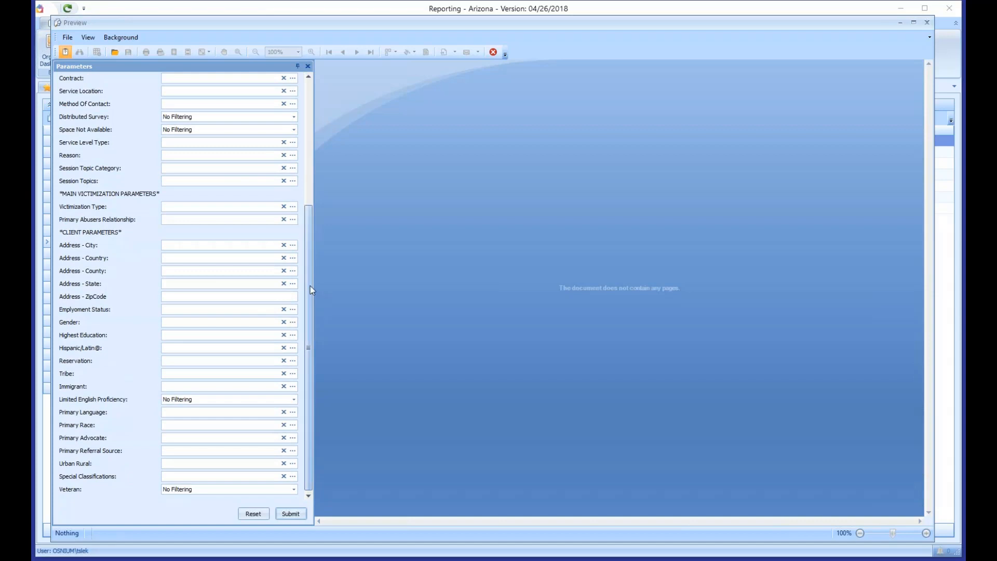
left_click_drag(310, 286, 311, 304)
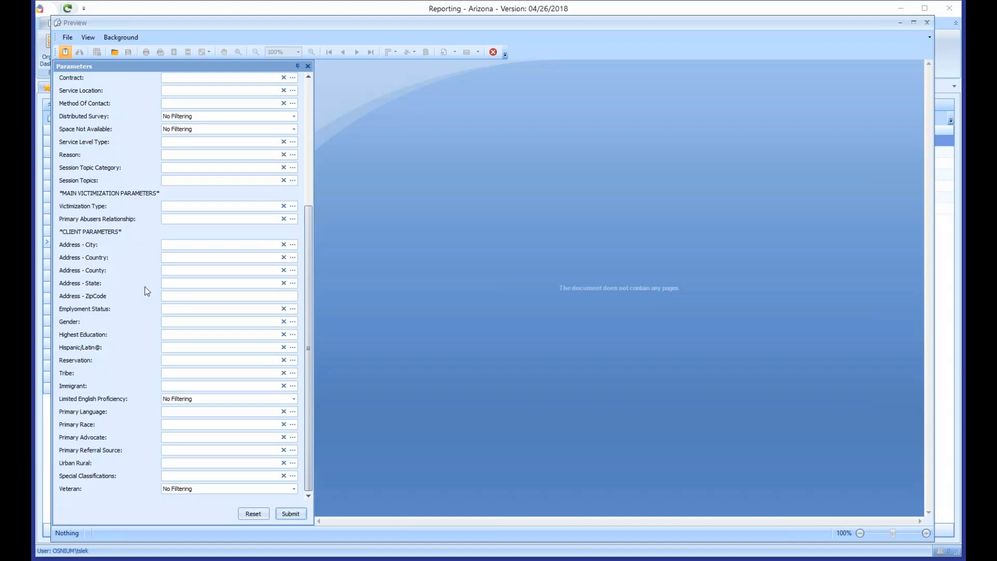
left_click_drag(311, 299, 310, 147)
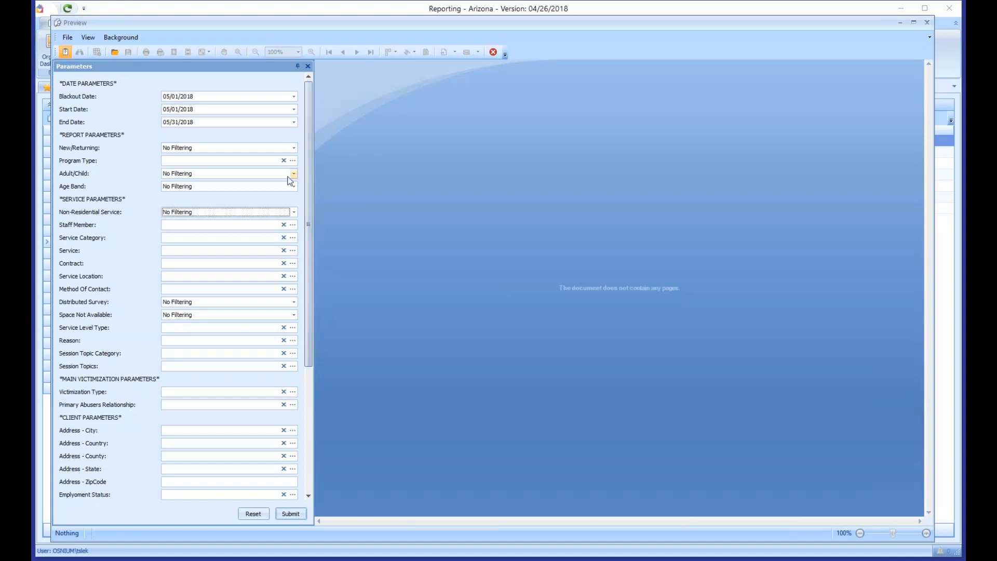
- Set the Blackout Date and Start Date to 01/01/2018 and generate the Services Flex Report
left_click(165, 96)
double_click(166, 96)
type("01")
key("Tab")
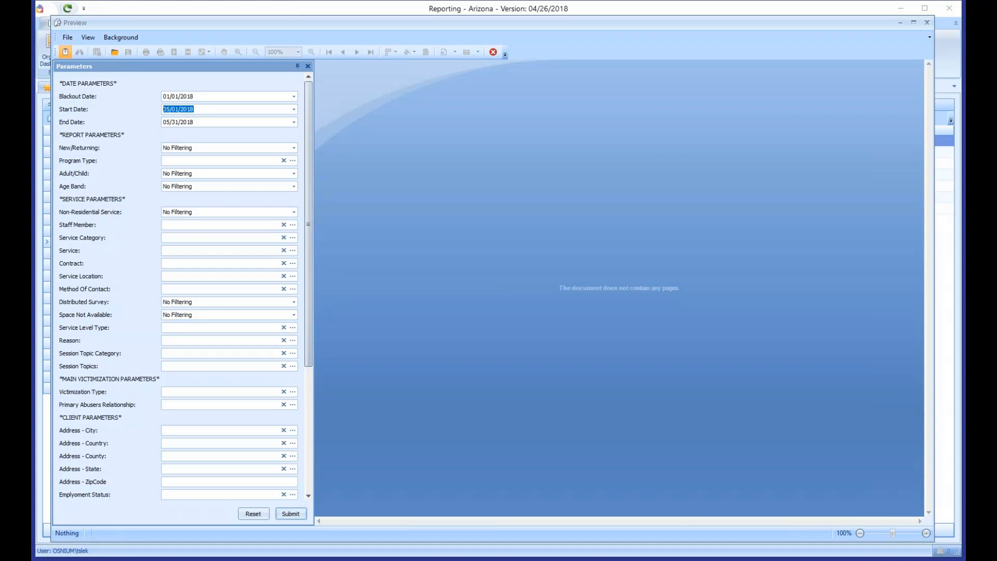
type("0118")
left_click(286, 516)
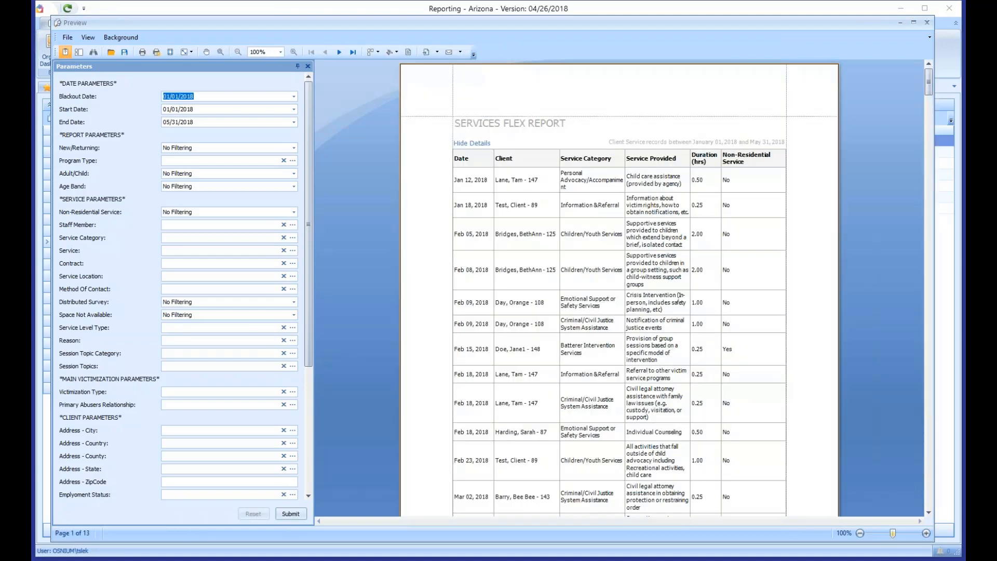
- Examine the list of service records and the services, clients and hours totals at its end
left_click_drag(315, 322, 271, 319)
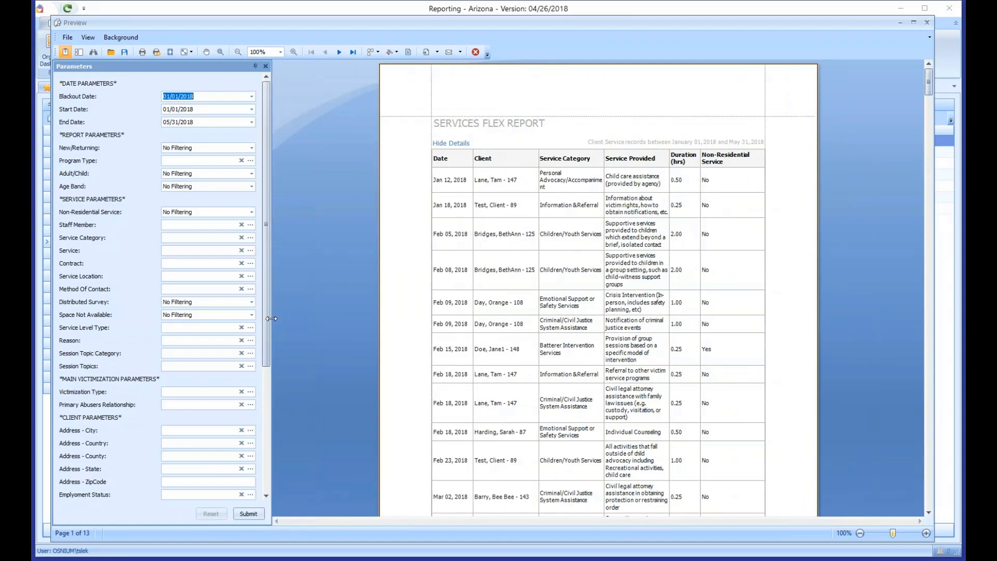
scroll(427, 339, "up", 1)
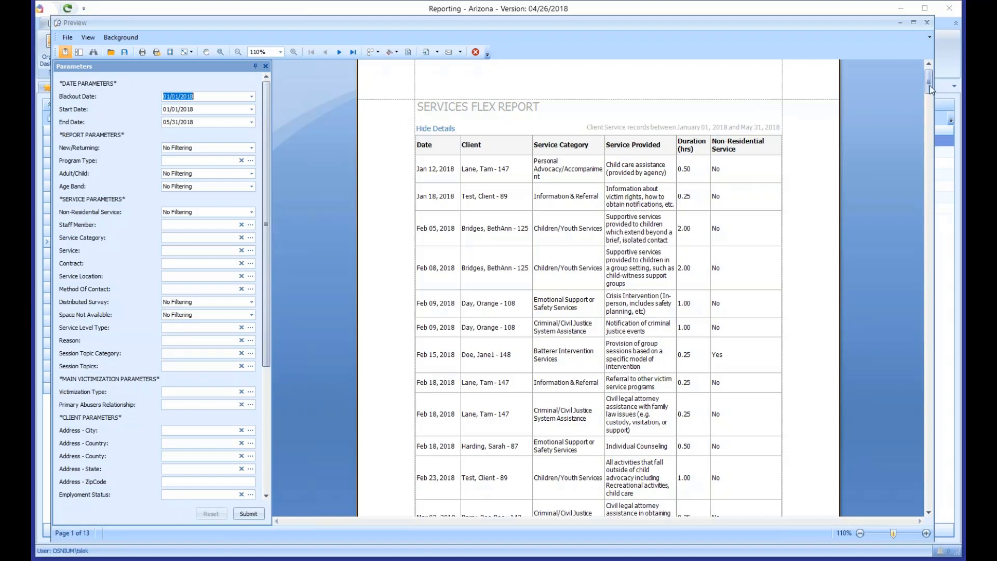
left_click_drag(930, 85, 927, 153)
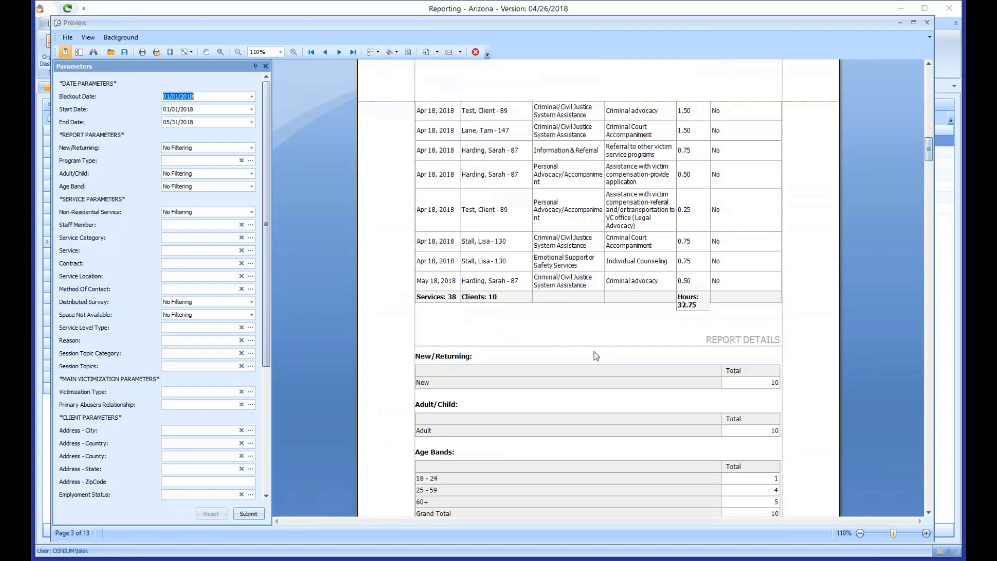
left_click(439, 299)
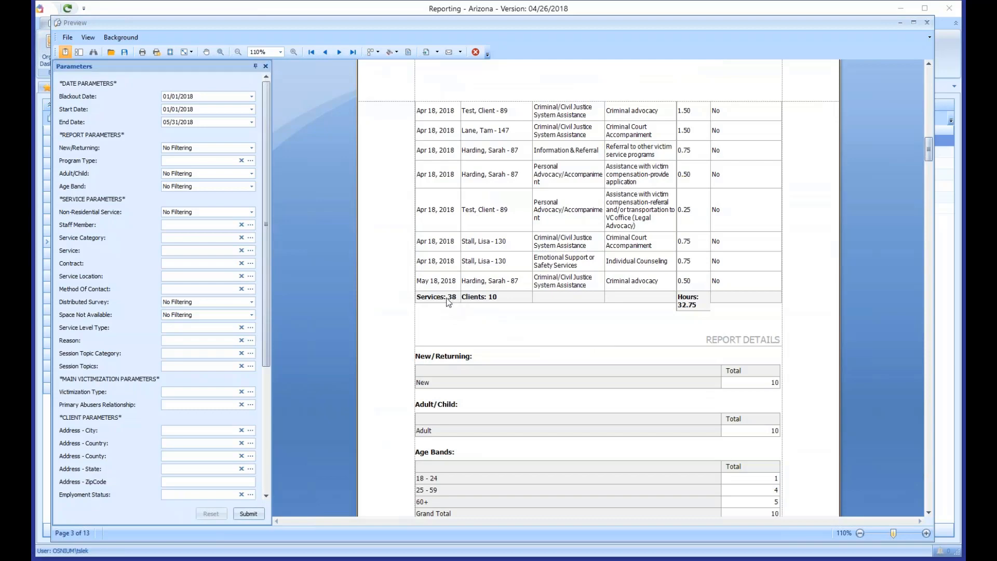
left_click(440, 298)
left_click(514, 298)
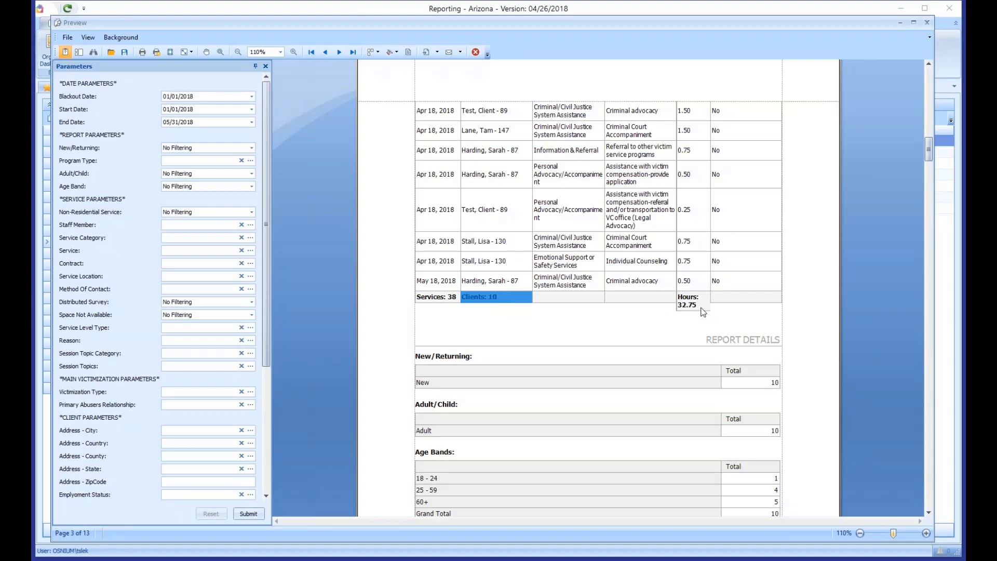
left_click(680, 308)
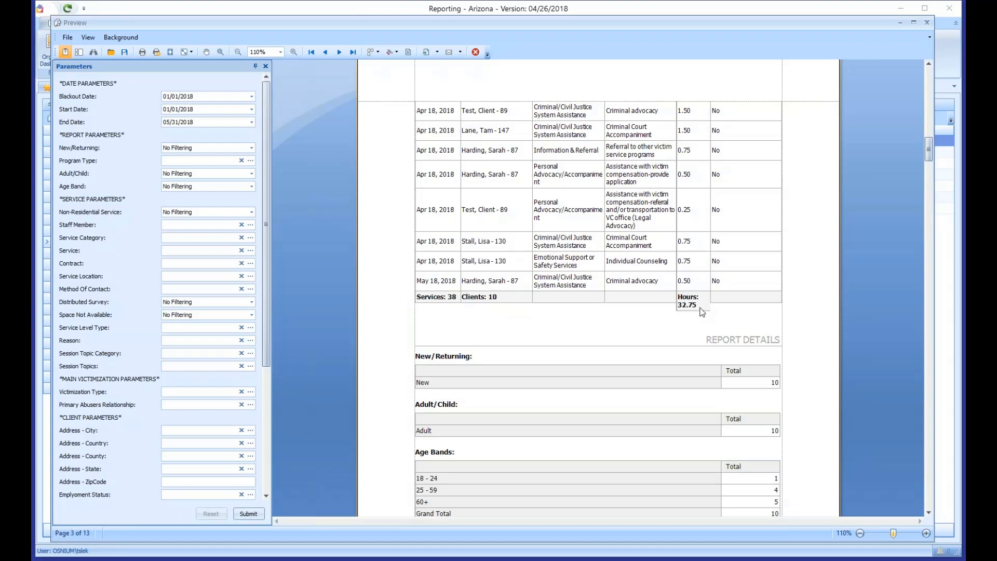
left_click(676, 326)
- Hide the individual service record details in the Services Flex Report
left_click_drag(929, 155, 927, 82)
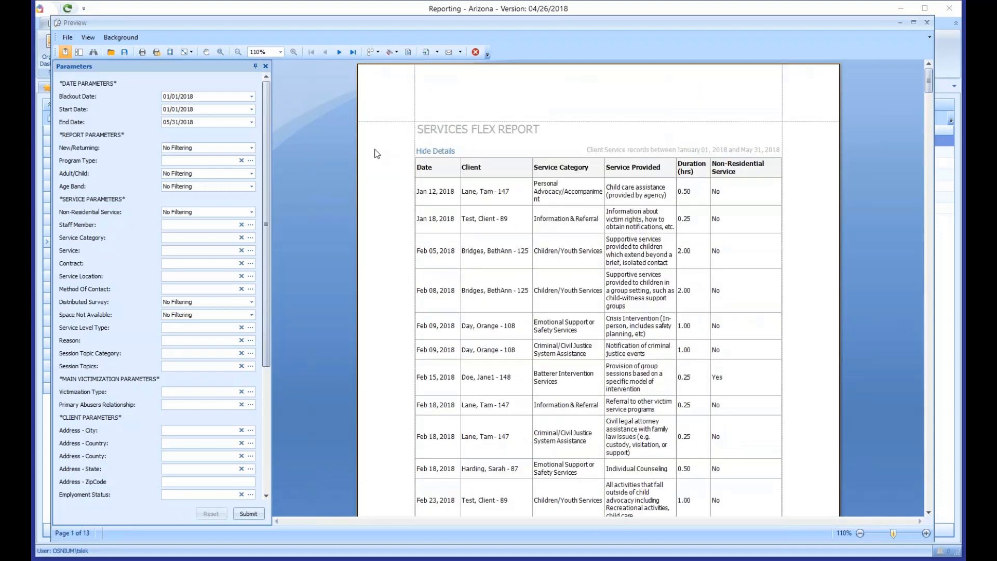
left_click(433, 152)
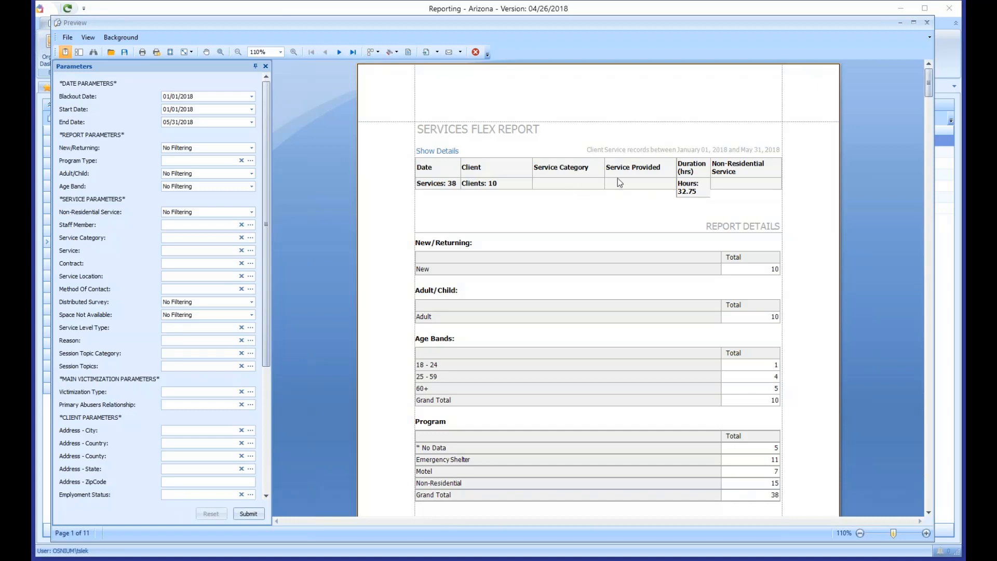
scroll(615, 194, "up", 1)
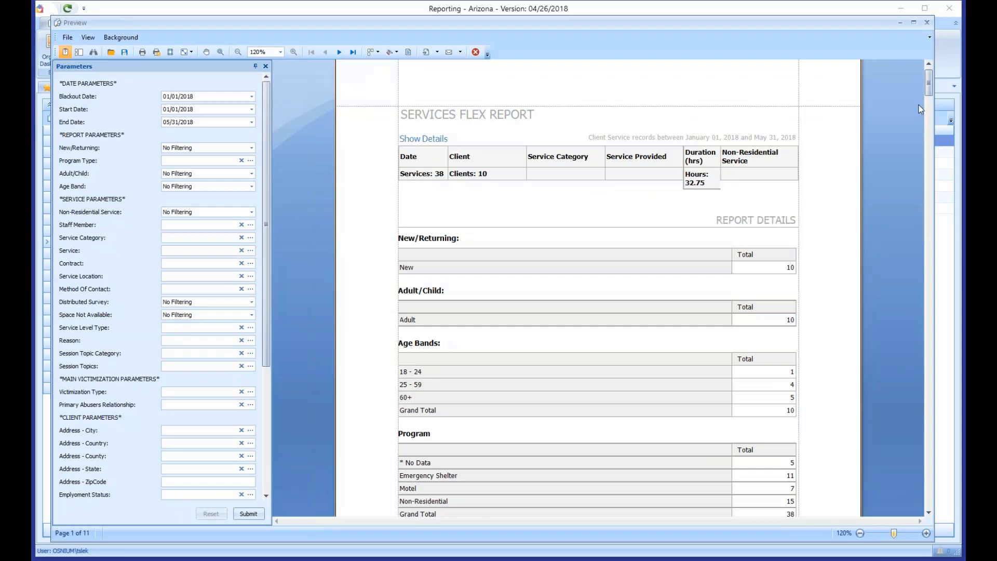
- Examine the New/Returning, Adult/Child, Age Bands and Program tables, including the age grand total and the program row without data
left_click_drag(931, 85, 930, 88)
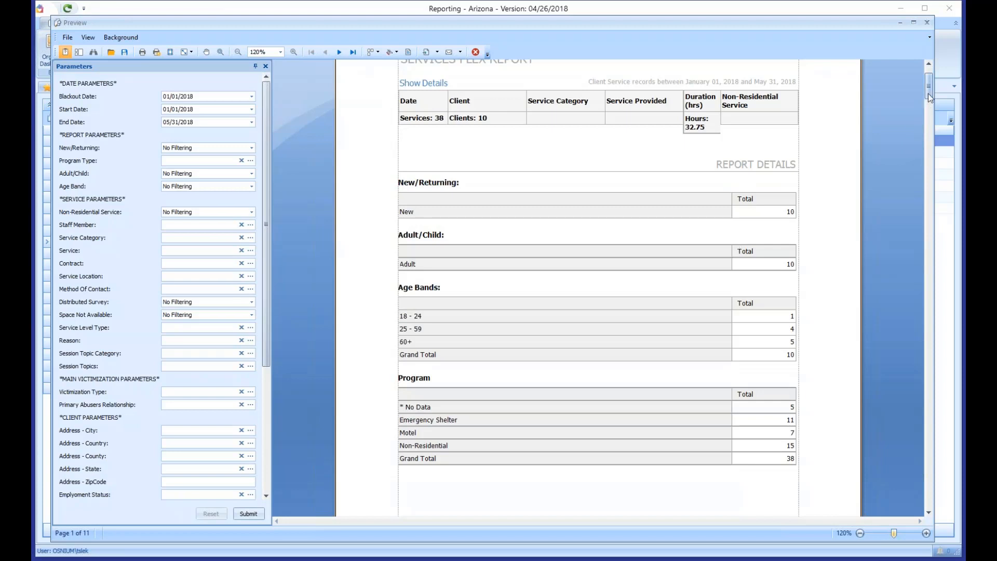
left_click_drag(928, 93, 928, 97)
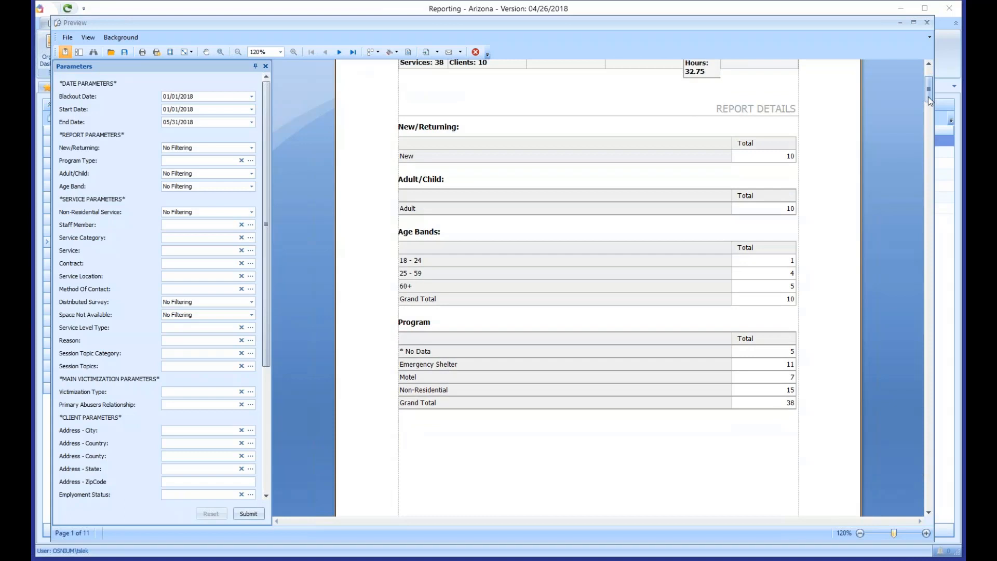
left_click_drag(928, 97, 927, 100)
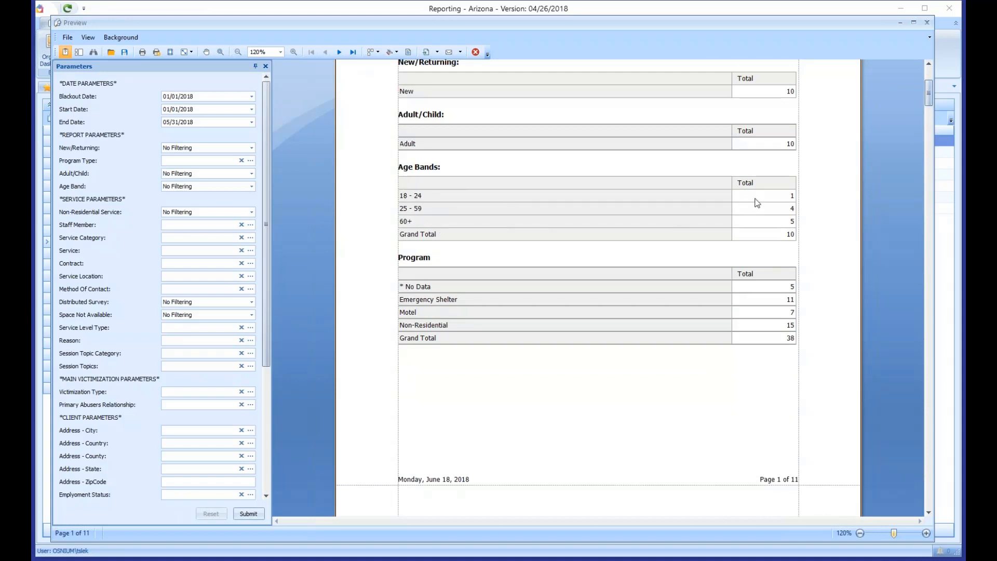
left_click_drag(785, 238, 648, 242)
left_click(756, 237)
left_click_drag(431, 286, 772, 288)
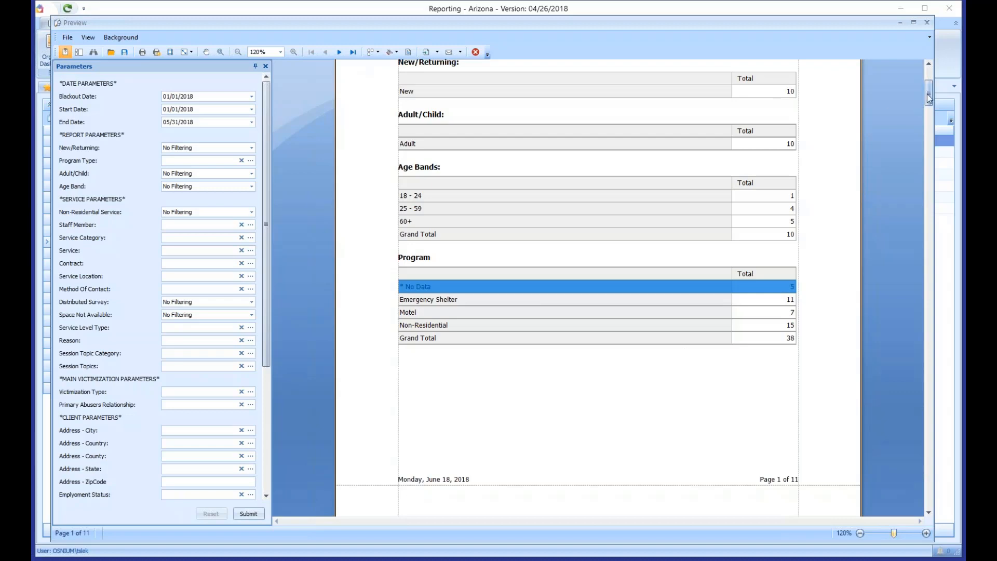
- Examine the Service Category table under Service Details, highlighting its category names and clearing the highlight
left_click_drag(927, 94, 927, 124)
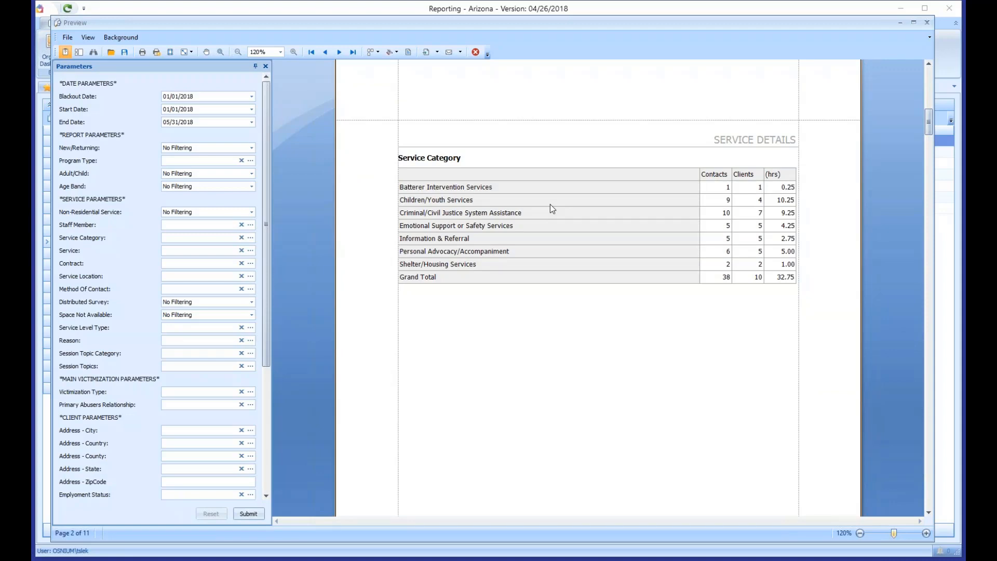
key("Escape")
left_click_drag(457, 189, 481, 264)
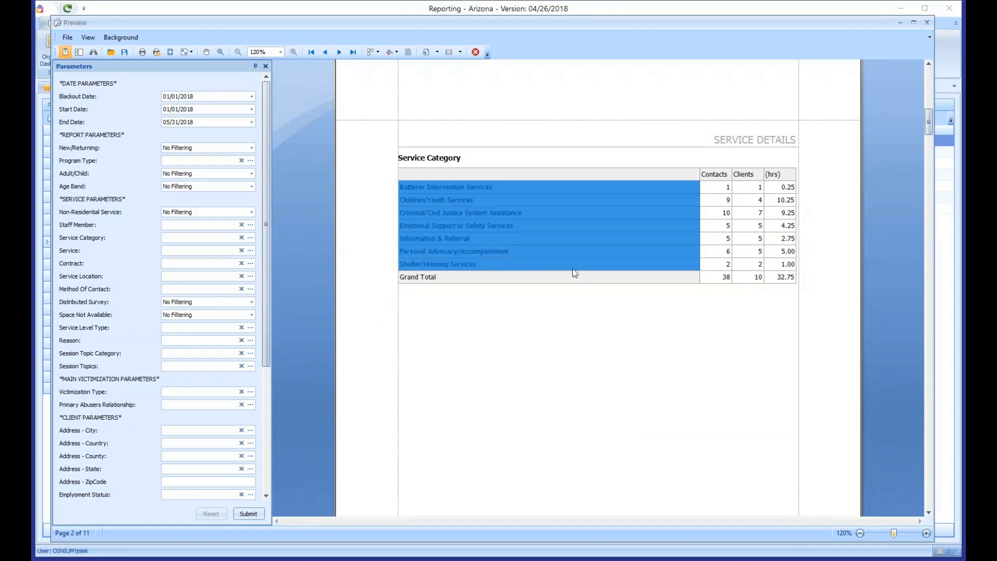
left_click(713, 337)
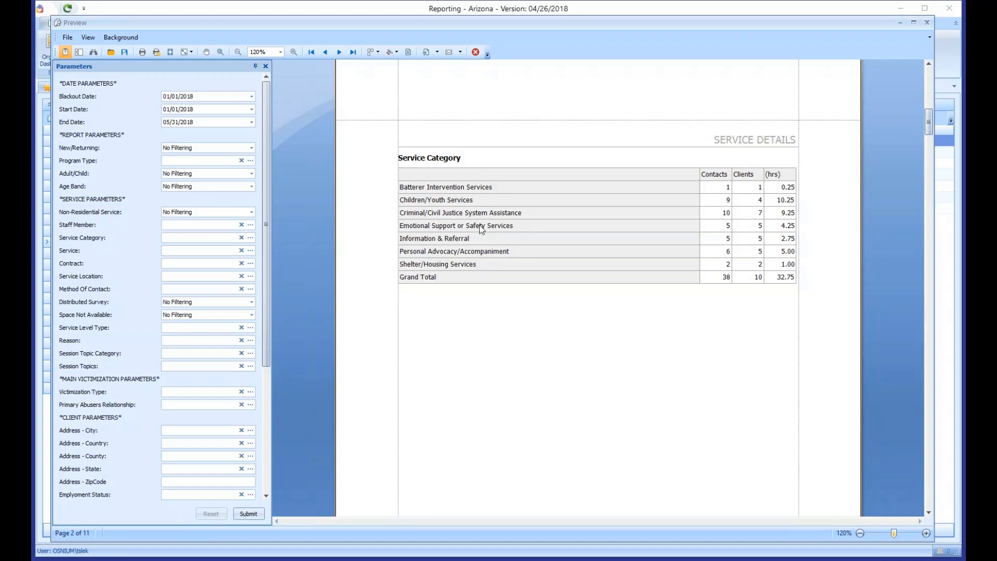
- Highlight the Criminal/Civil Justice System Assistance row in the Service Category table, including its contacts, clients and hours
left_click(499, 209)
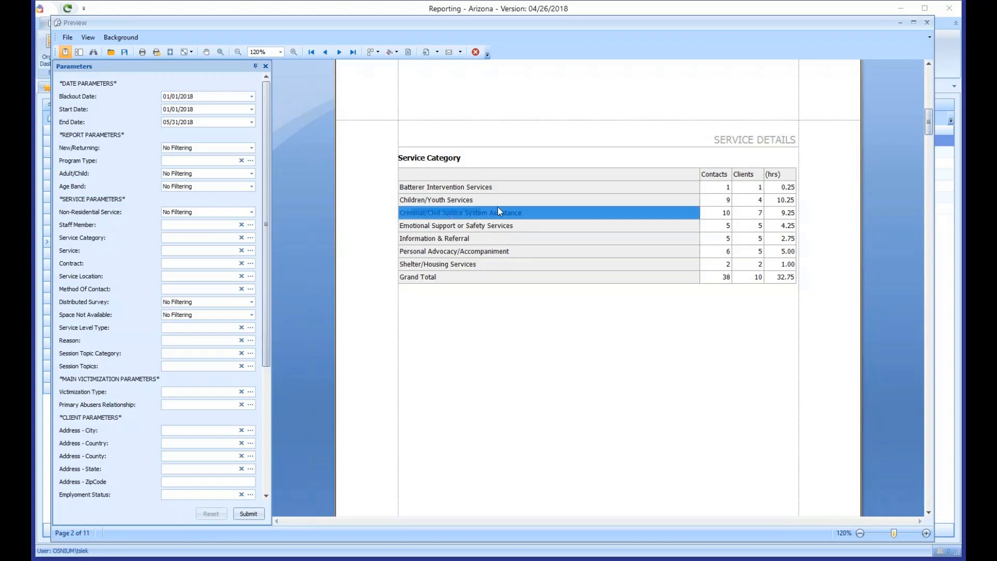
left_click_drag(497, 207, 793, 218)
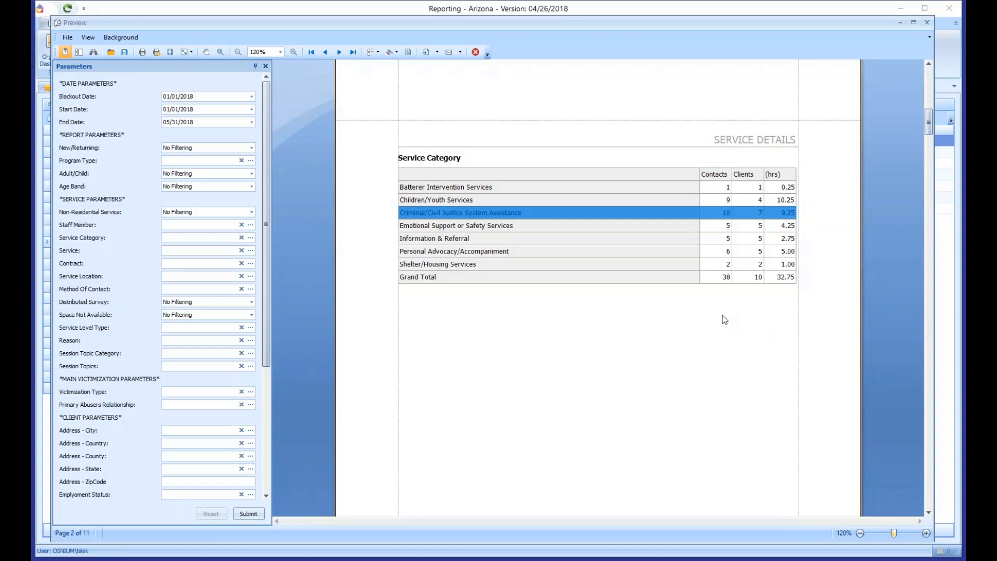
scroll(722, 315, "up", 1)
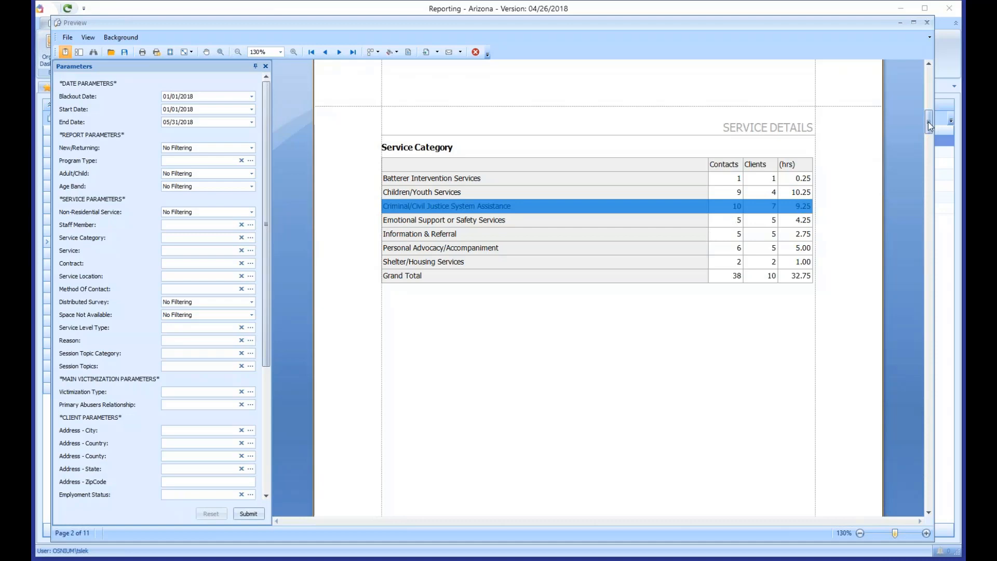
- Examine the Services table, highlighting the Criminal/Civil Justice System Assistance services with their total row and clearing the highlight
left_click_drag(927, 126, 928, 167)
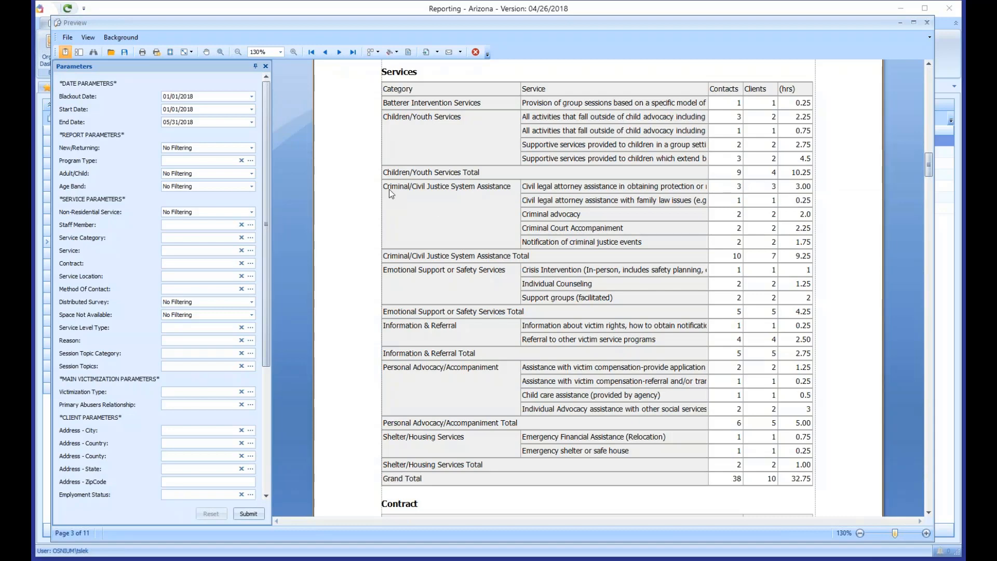
left_click_drag(389, 190, 812, 262)
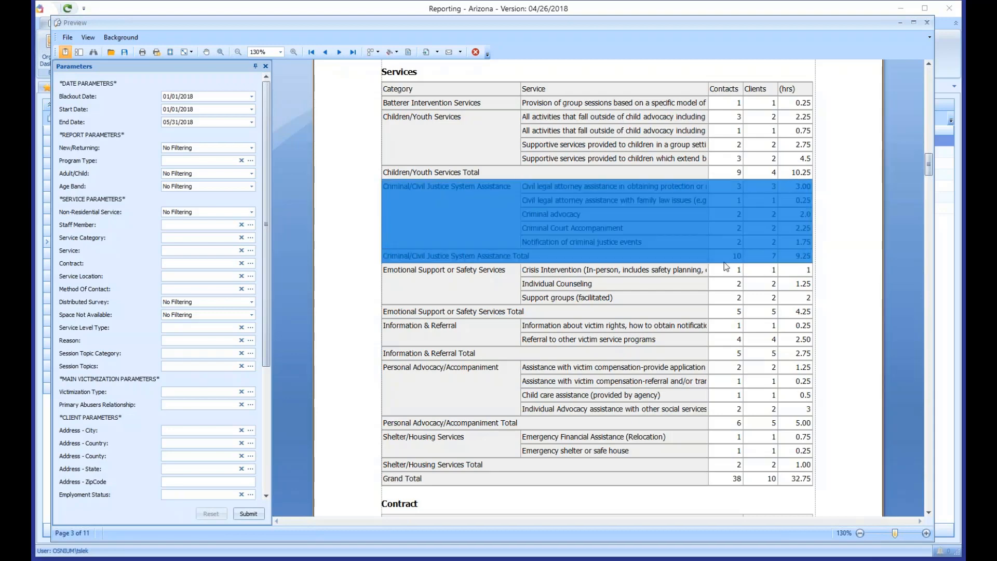
scroll(725, 267, "up", 3)
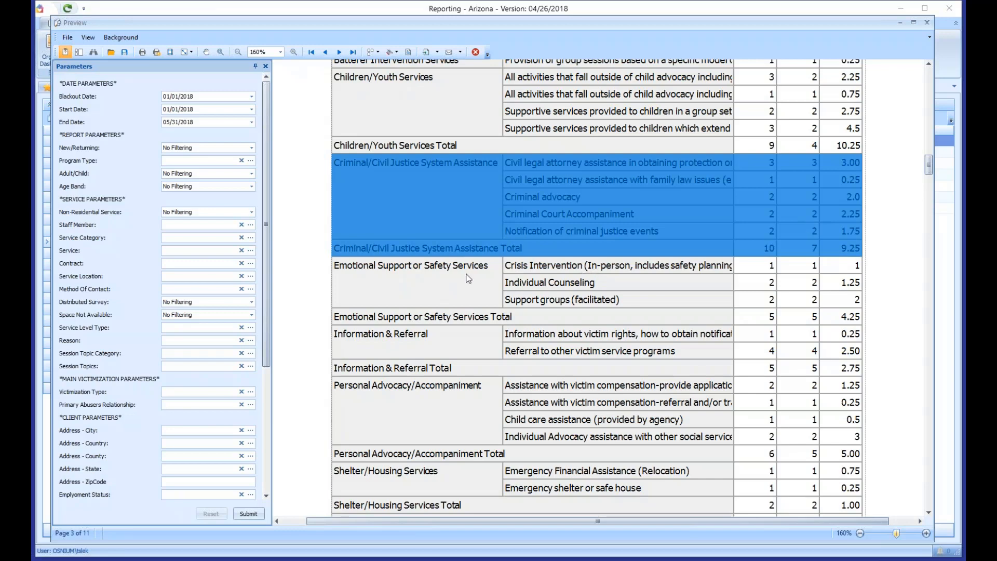
left_click(475, 204)
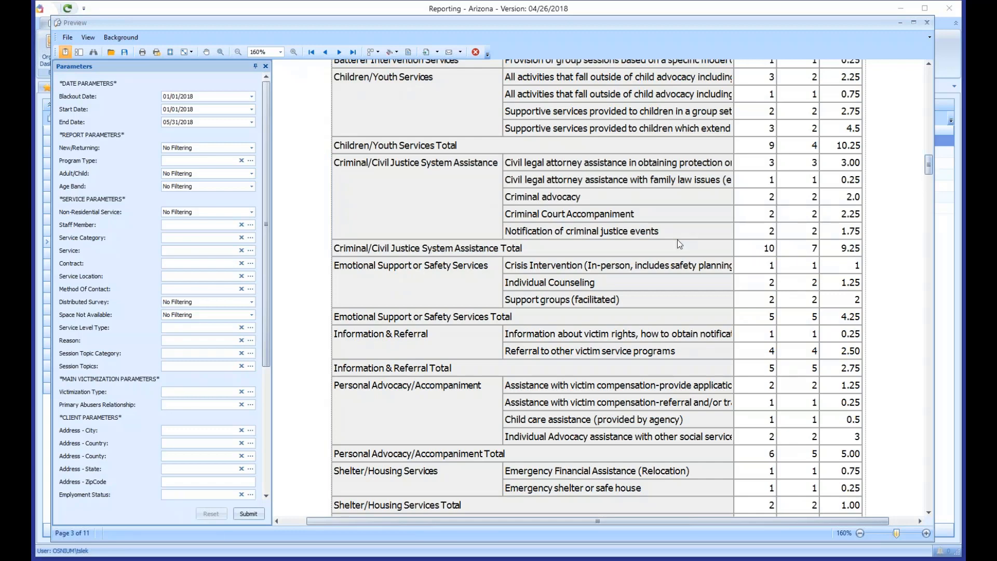
scroll(678, 239, "down", 1, "ctrl")
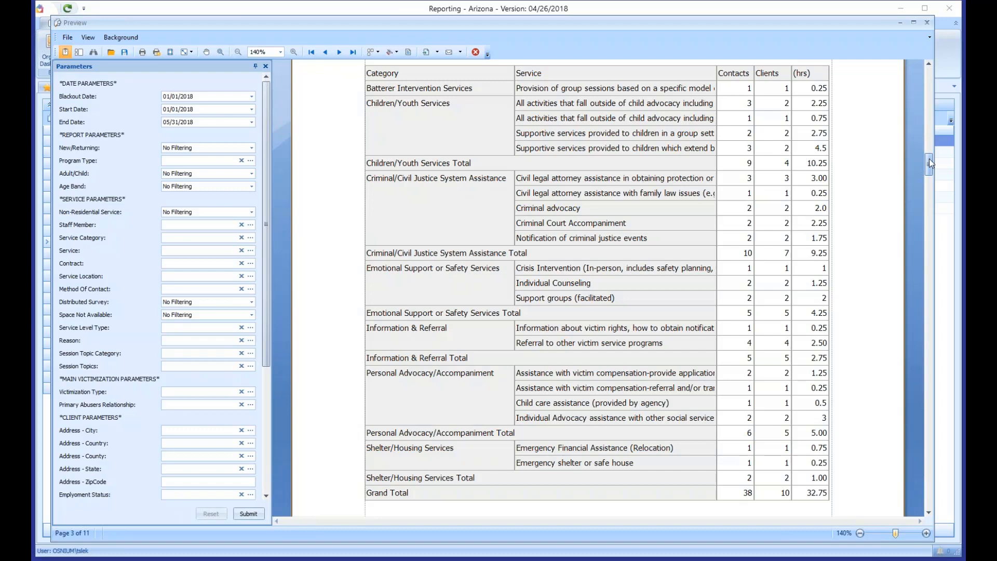
- Examine the Contract table, highlighting the No Data row and the VOCA Contract row with their totals
left_click_drag(931, 162, 931, 175)
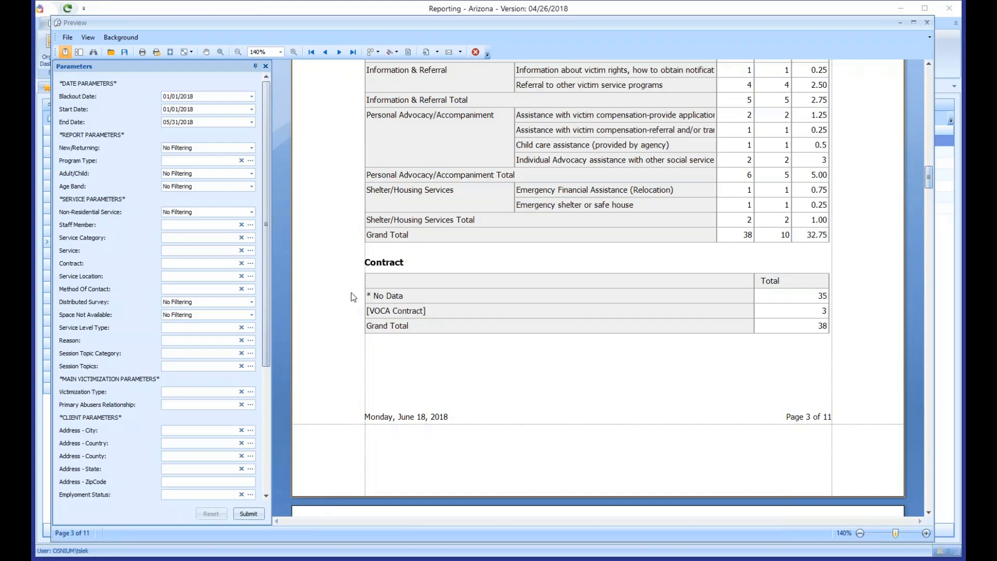
left_click_drag(451, 301, 790, 301)
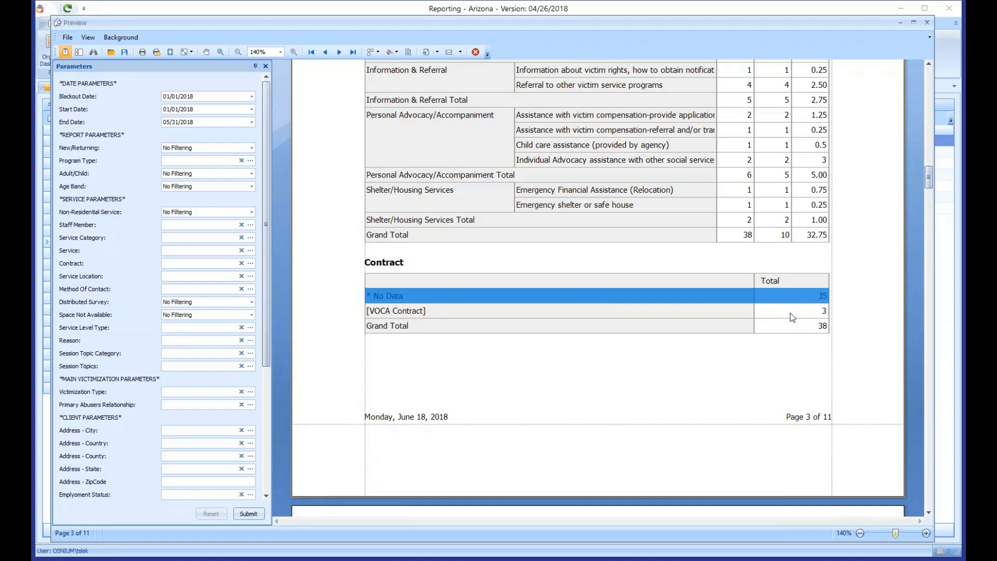
left_click_drag(817, 313, 727, 316)
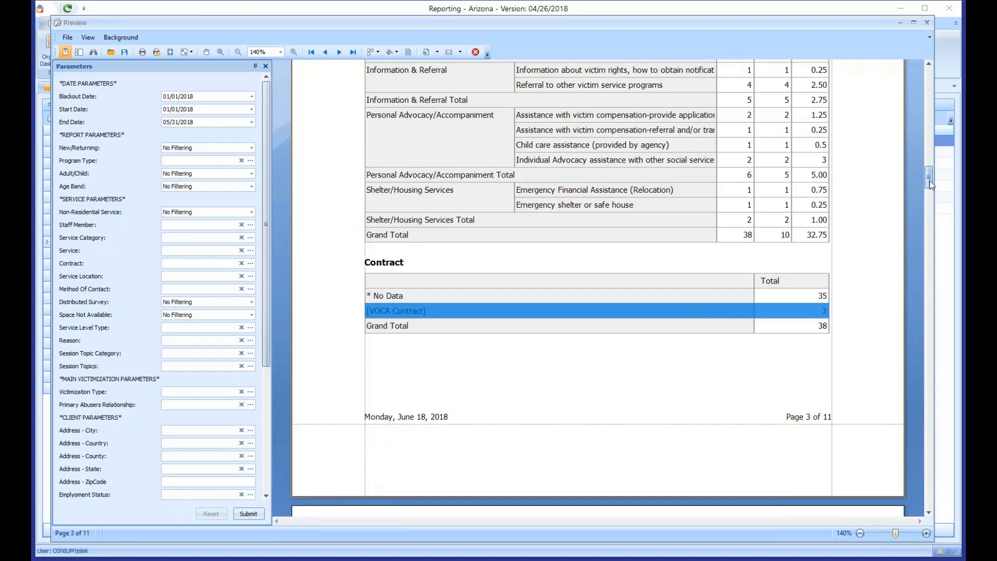
- Examine the service tables from Method of Contact through Space Not Available, highlighting the Not Served row with the Mental Health reason
left_click_drag(930, 180, 927, 203)
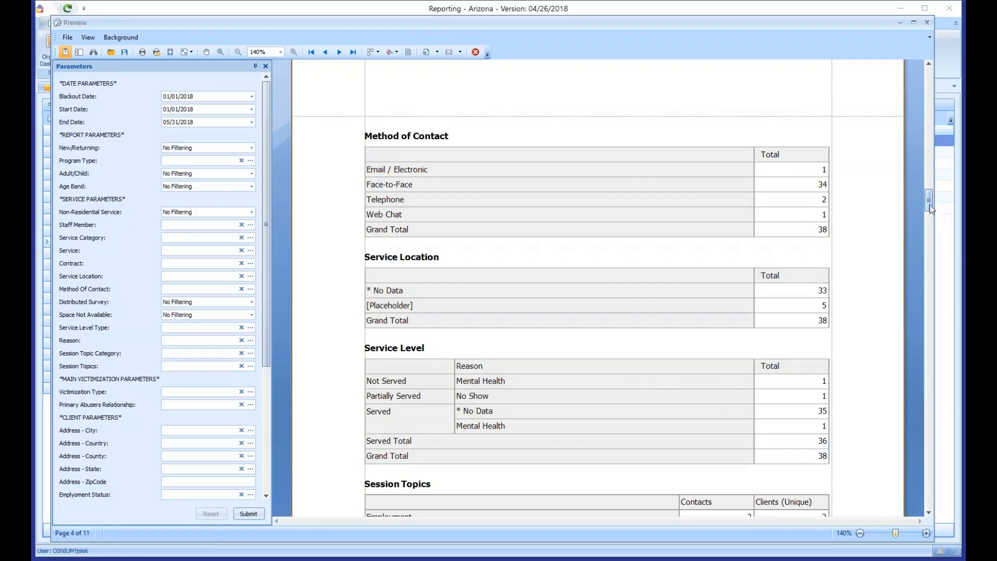
left_click_drag(930, 206, 930, 217)
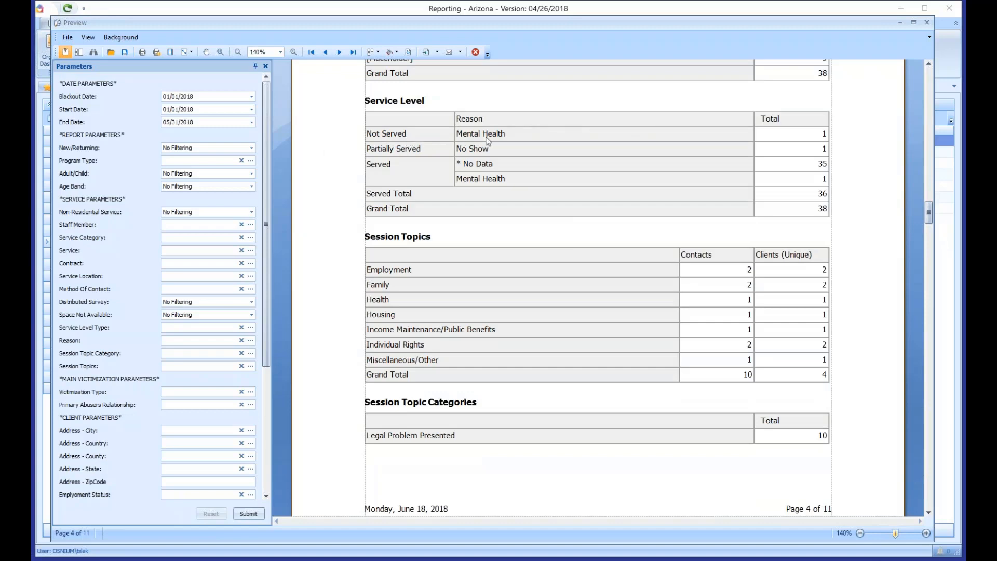
left_click(407, 134)
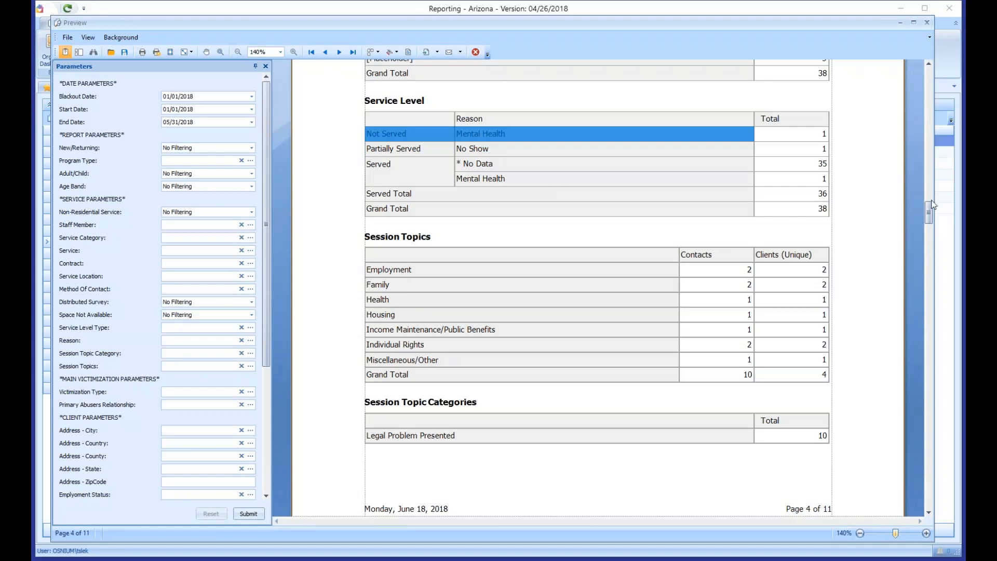
left_click_drag(930, 209, 930, 212)
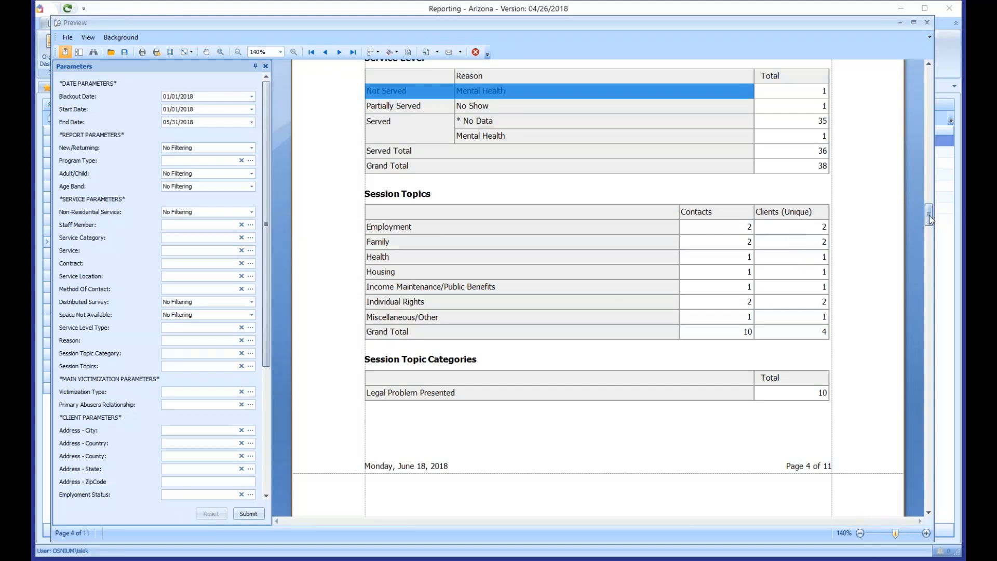
left_click_drag(930, 215, 928, 245)
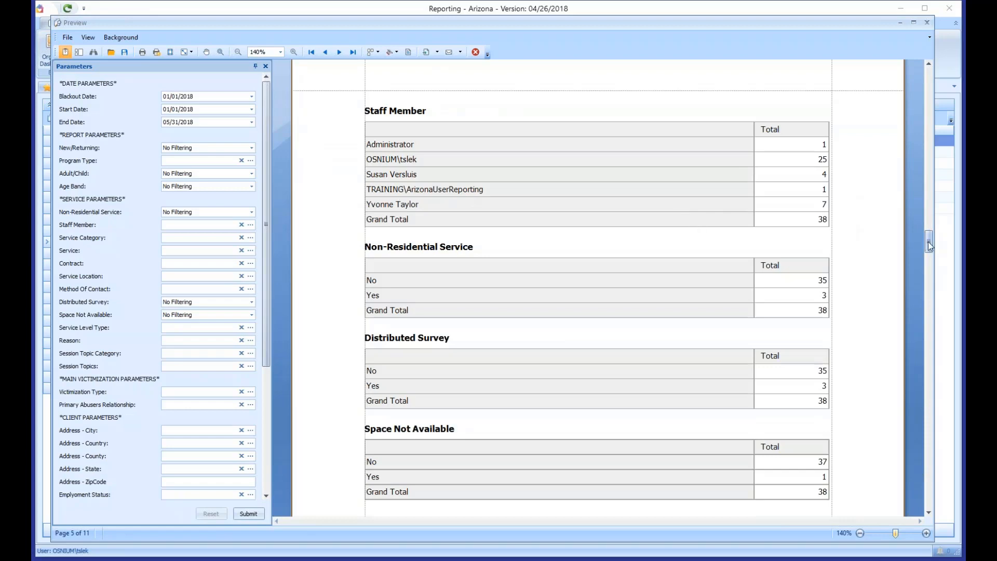
scroll(927, 241, "down", 3)
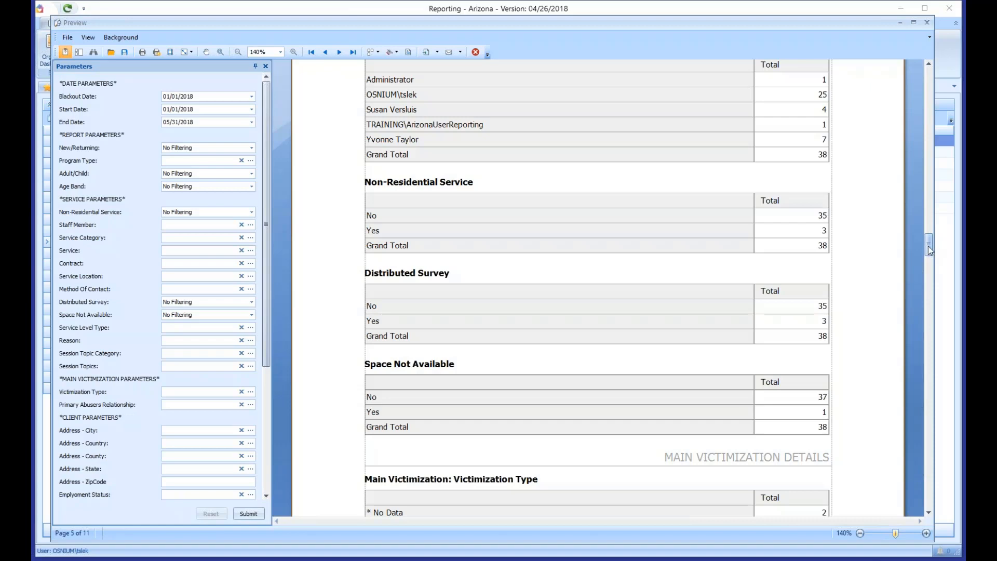
- Examine the Main Victimization tables, highlighting the Domestic and/or Family Violence row and the No Data row under Victimization Type
left_click_drag(928, 245, 927, 264)
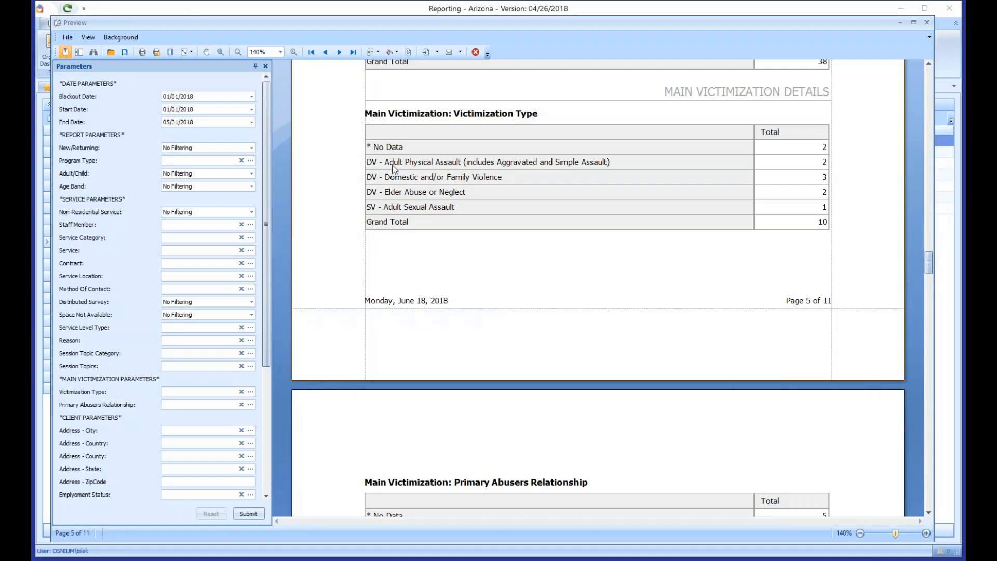
left_click_drag(420, 165, 725, 183)
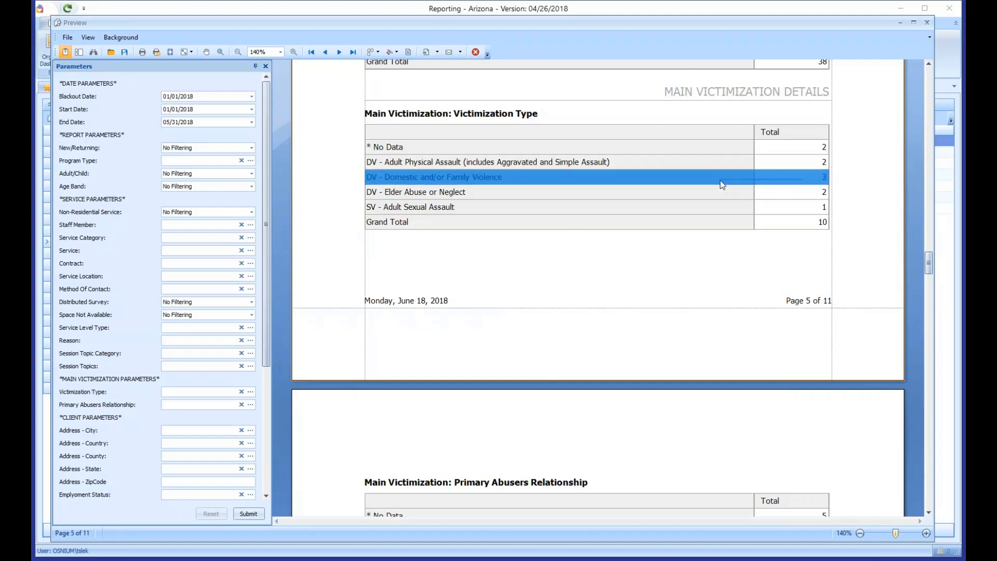
left_click(654, 276)
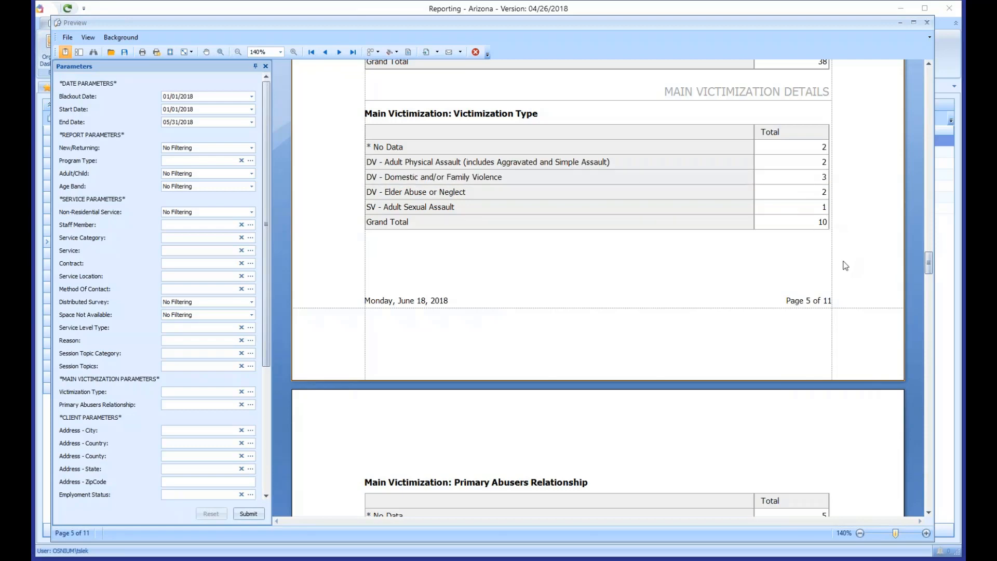
left_click(669, 148)
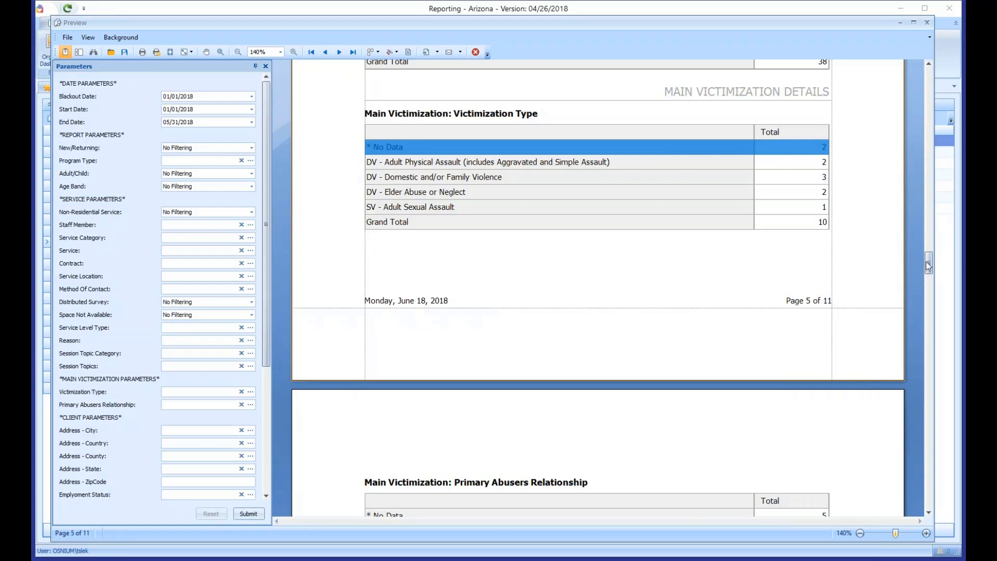
left_click_drag(930, 262, 928, 266)
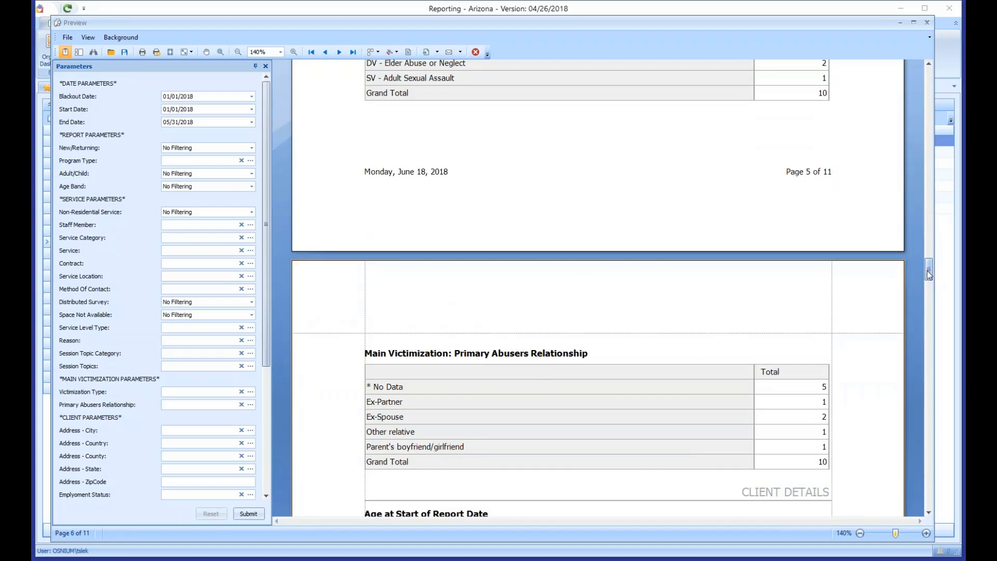
- Examine the Client Details tables from Age at Start of Report Date through Veteran, highlighting the age table's grand total
left_click_drag(928, 270, 930, 290)
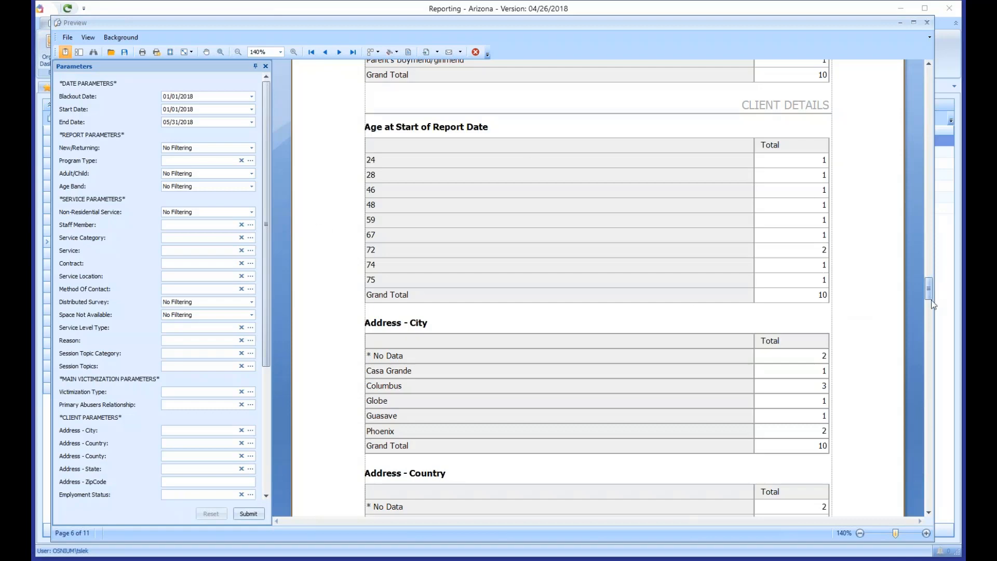
left_click_drag(821, 300, 736, 300)
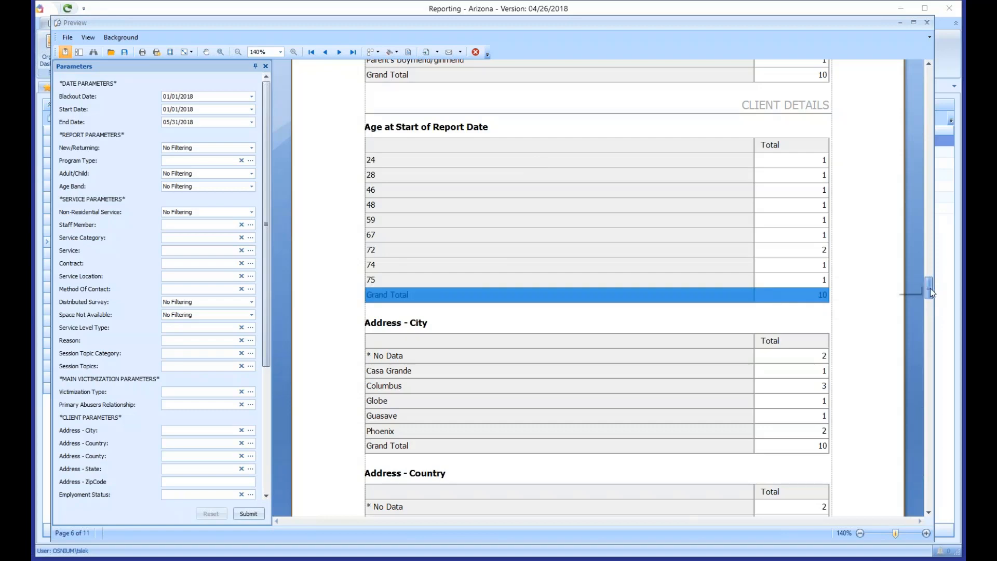
left_click_drag(930, 288, 929, 297)
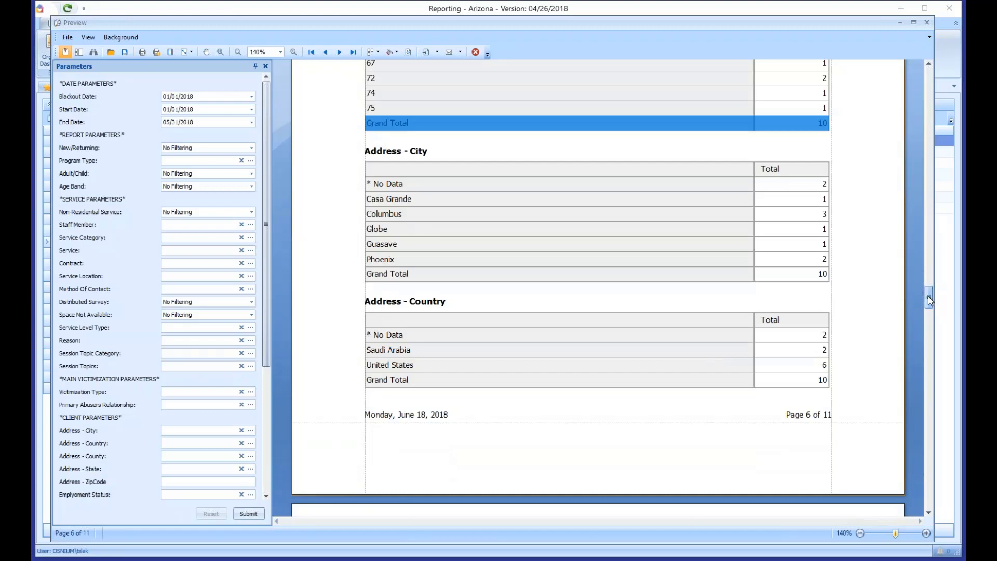
left_click_drag(929, 298, 931, 326)
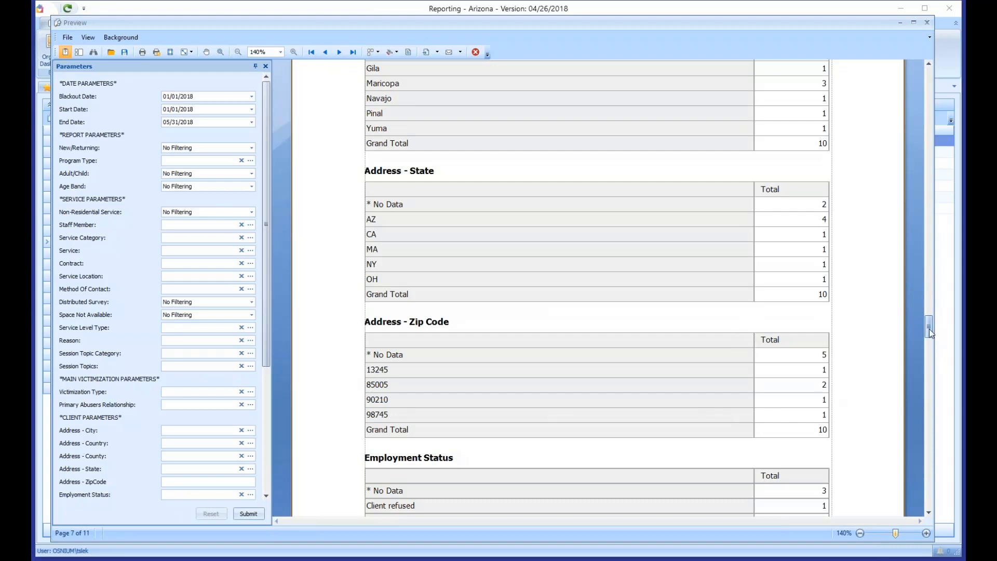
left_click_drag(930, 329, 930, 330)
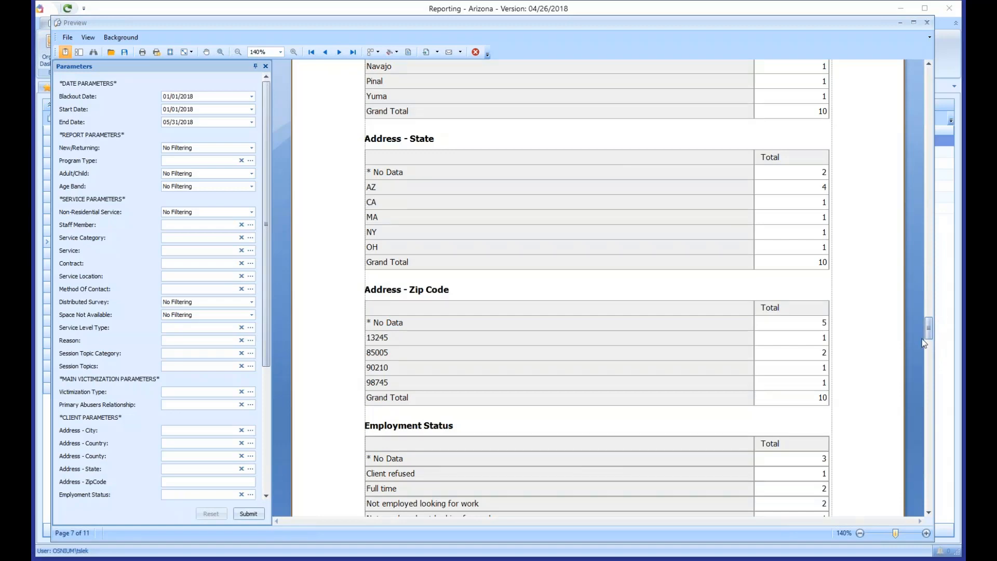
left_click_drag(930, 327, 928, 362)
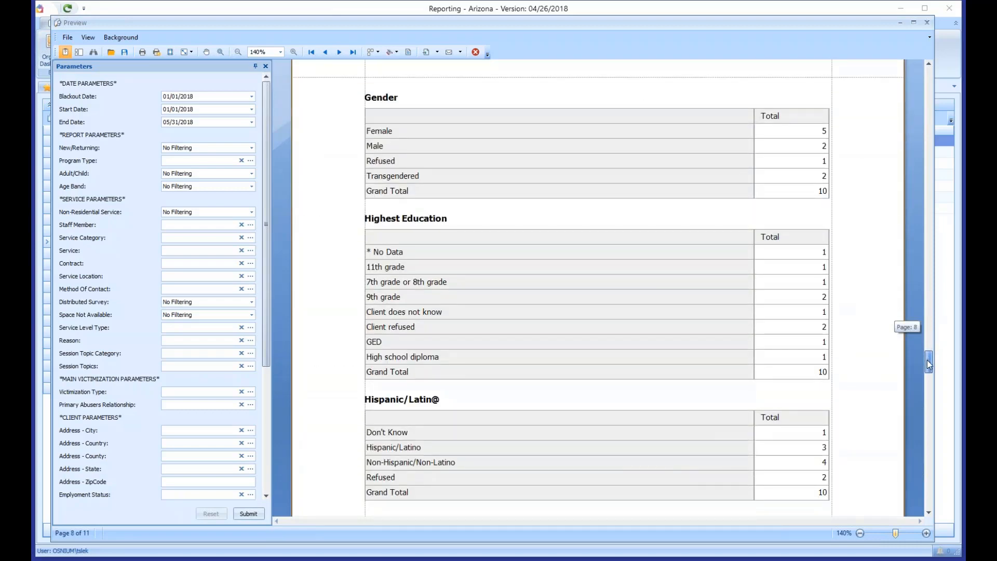
left_click_drag(929, 365, 932, 418)
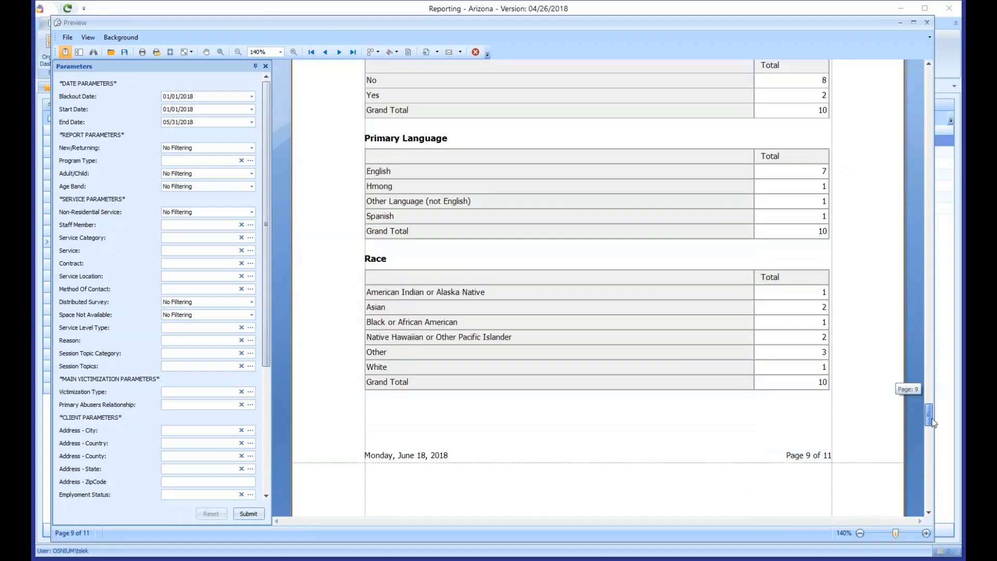
left_click_drag(931, 419, 943, 476)
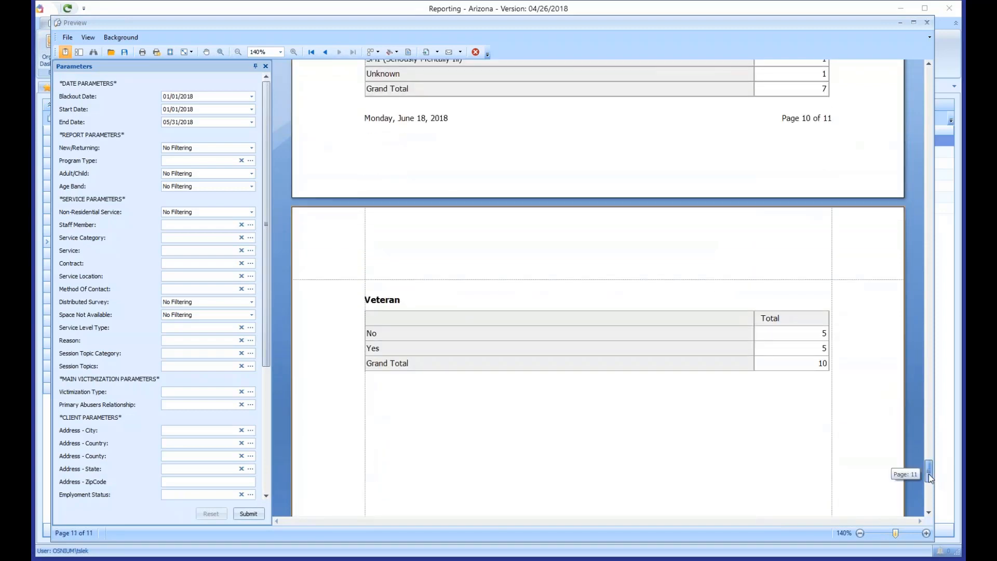
- Set the report's start date to 03/01/2018
left_click_drag(929, 474, 930, 61)
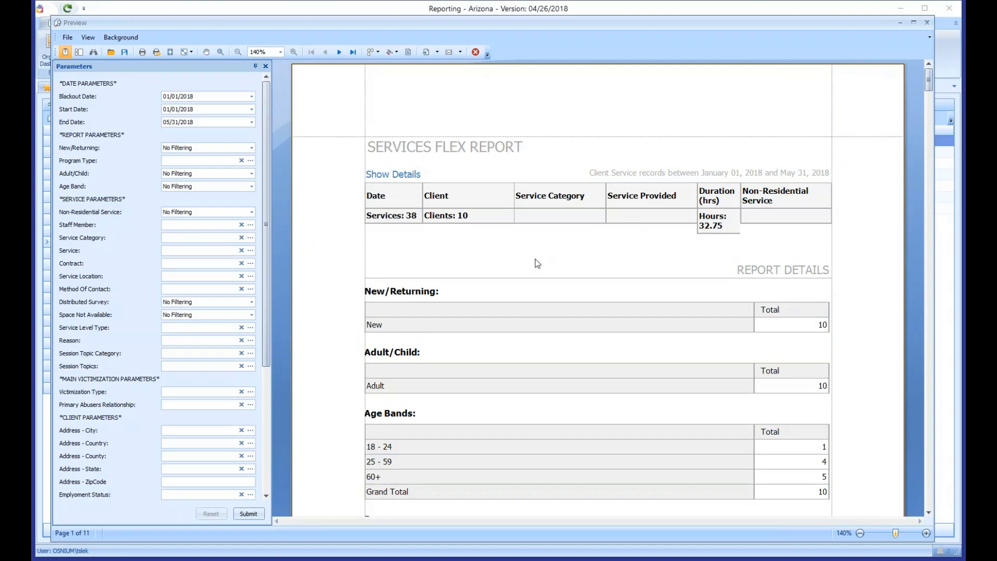
scroll(529, 242, "down", 3, "ctrl")
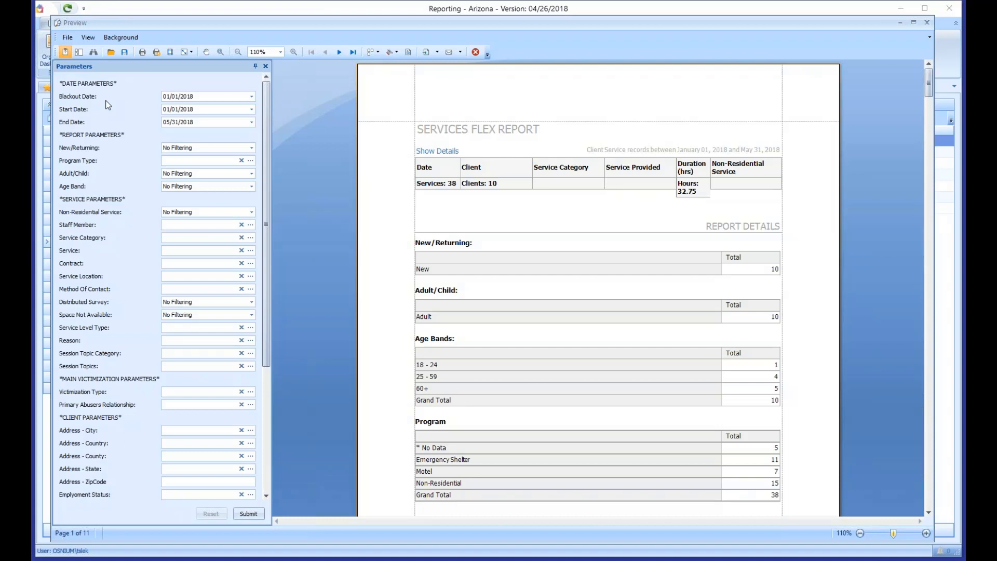
left_click_drag(208, 108, 143, 112)
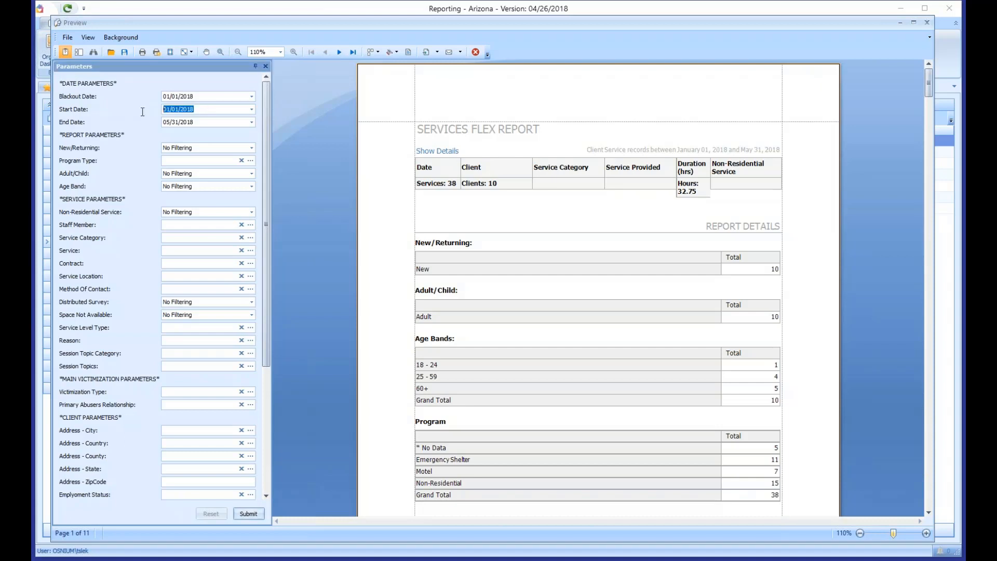
left_click_drag(221, 98, 138, 103)
left_click(163, 111)
type("1")
key("shift+Tab")
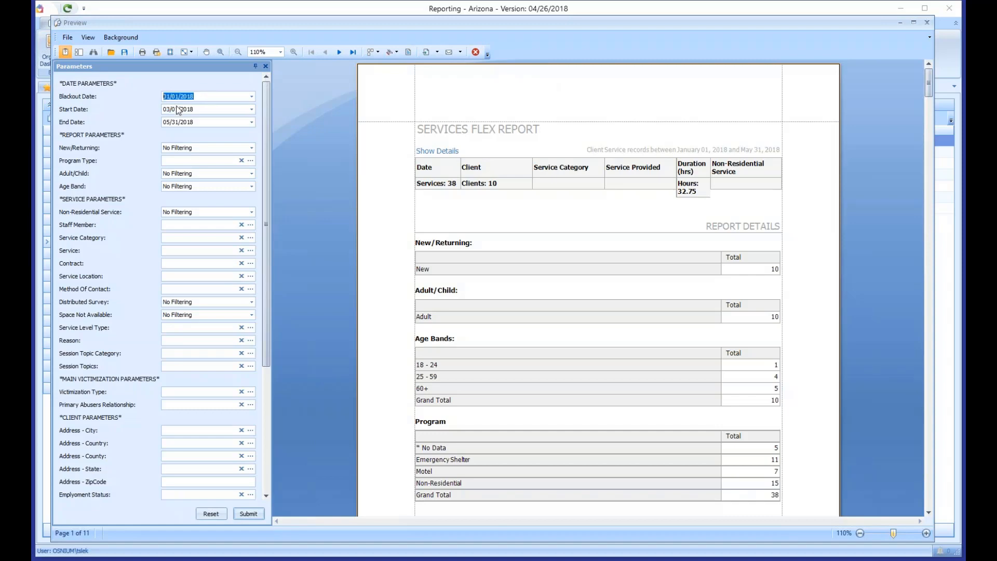
- Check the blackout and start date values and rerun the Services Flex Report with the blackout date kept at 01/01/2018
key("Tab")
left_click_drag(208, 96, 118, 98)
left_click_drag(218, 112, 125, 112)
left_click(208, 97)
left_click(253, 515)
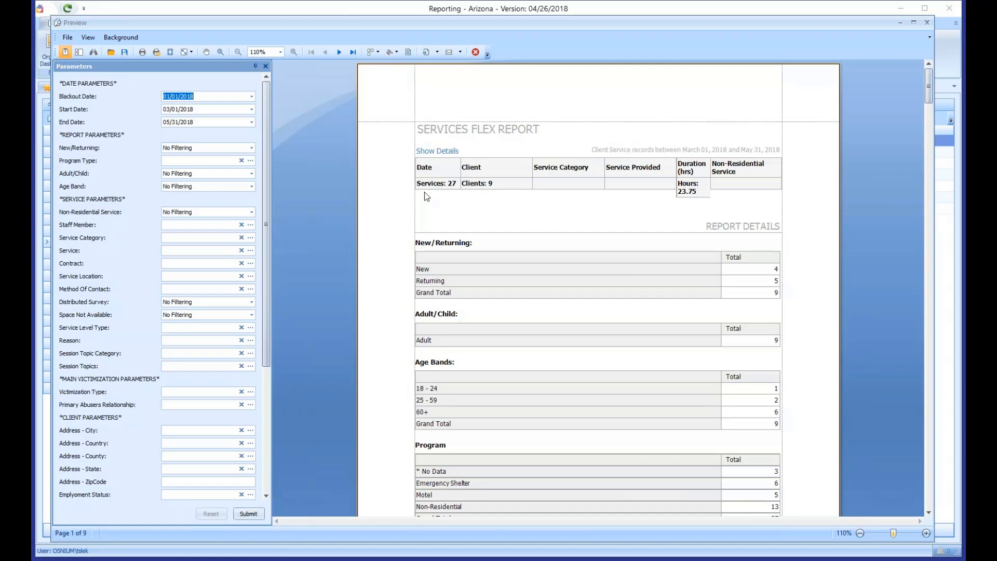
- Check the start and end dates, and highlight the Services and Clients totals in the report's summary row
left_click(203, 110)
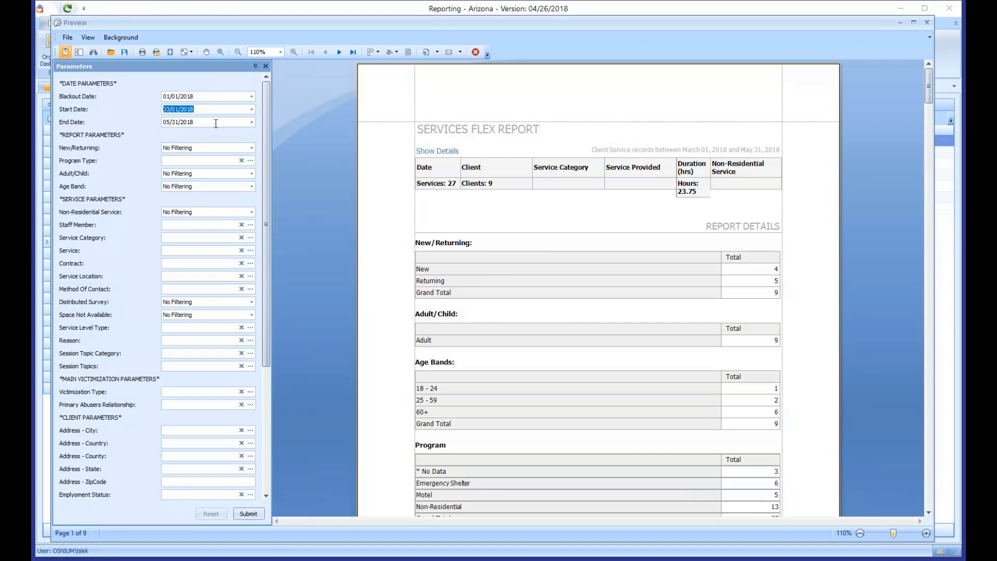
left_click_drag(216, 124, 118, 125)
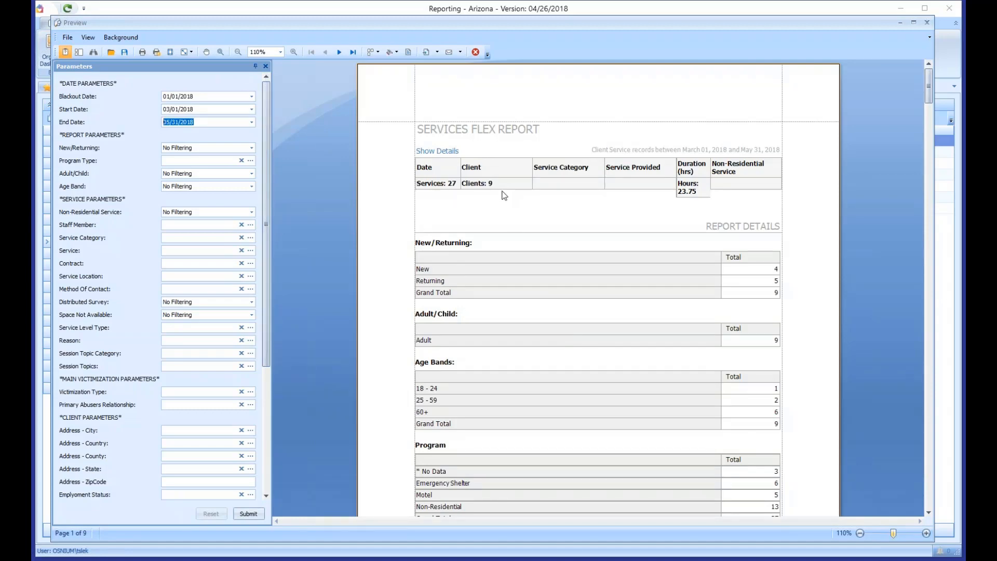
left_click(457, 188)
left_click(437, 188)
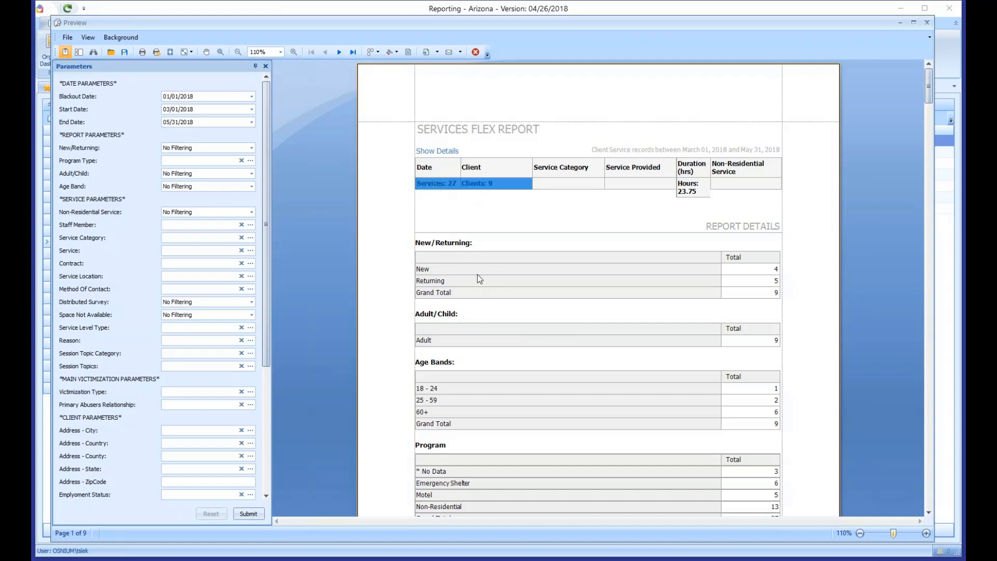
- Compare the New and Returning rows in the New/Returning table by highlighting each one
left_click(766, 271)
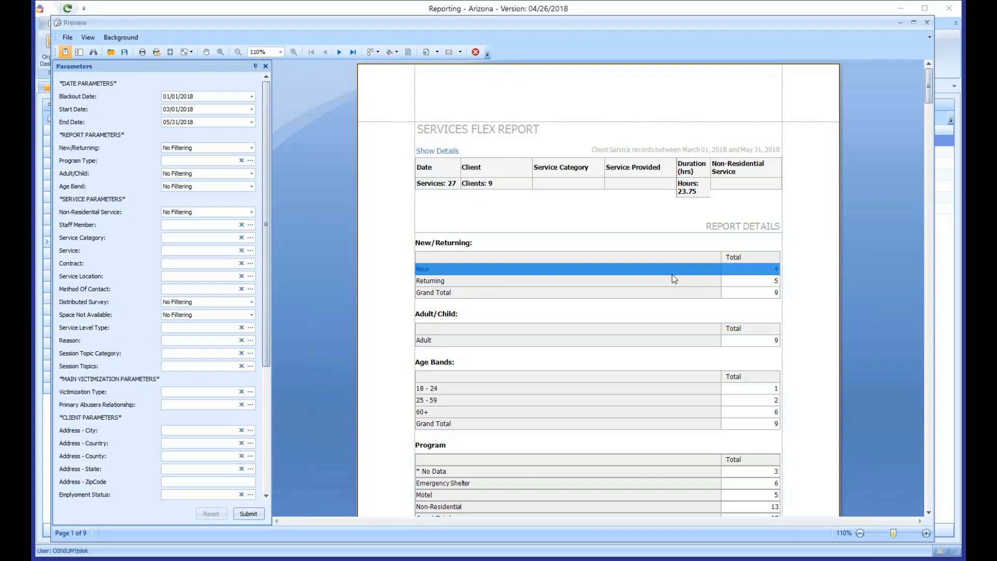
left_click(771, 284)
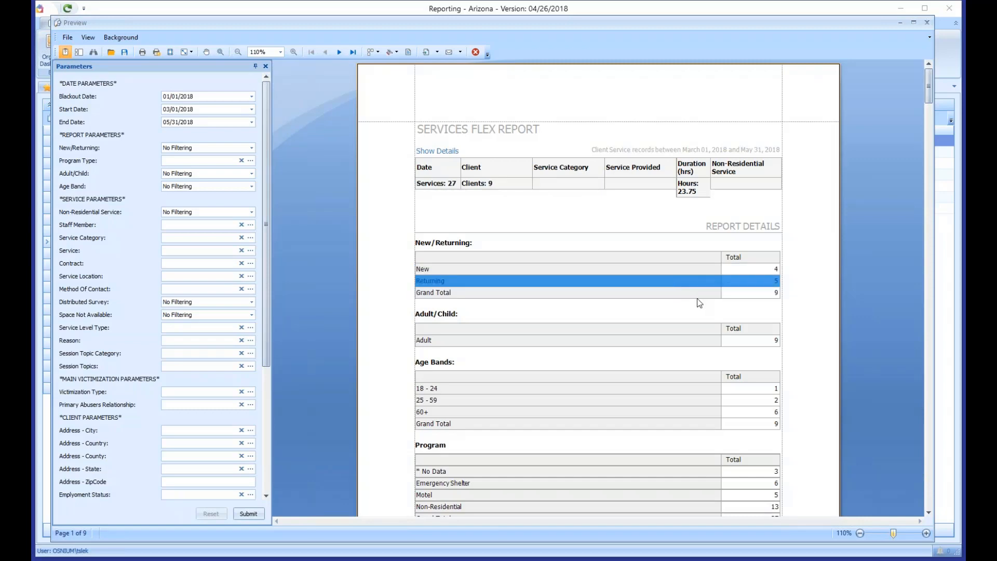
left_click(728, 273)
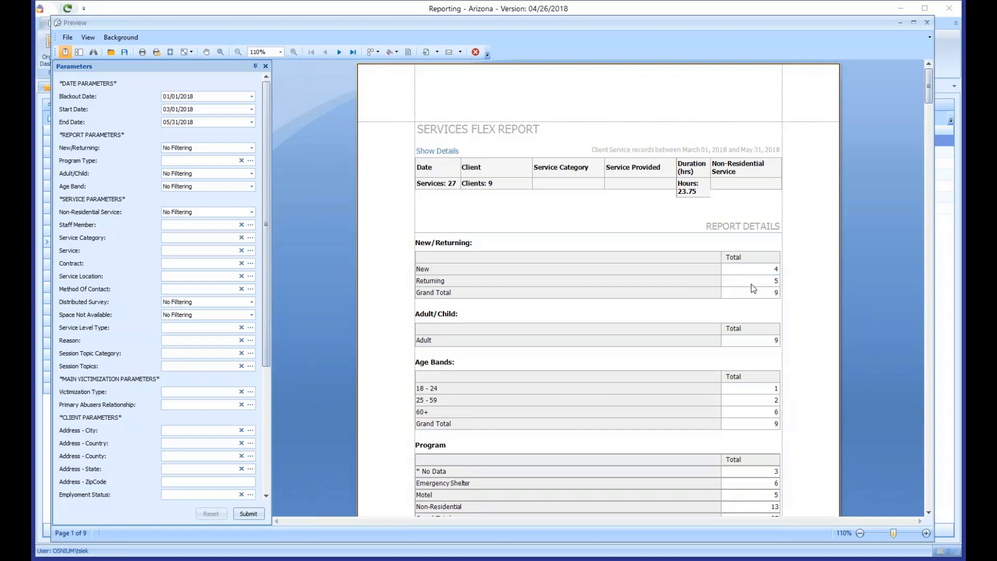
left_click(647, 281)
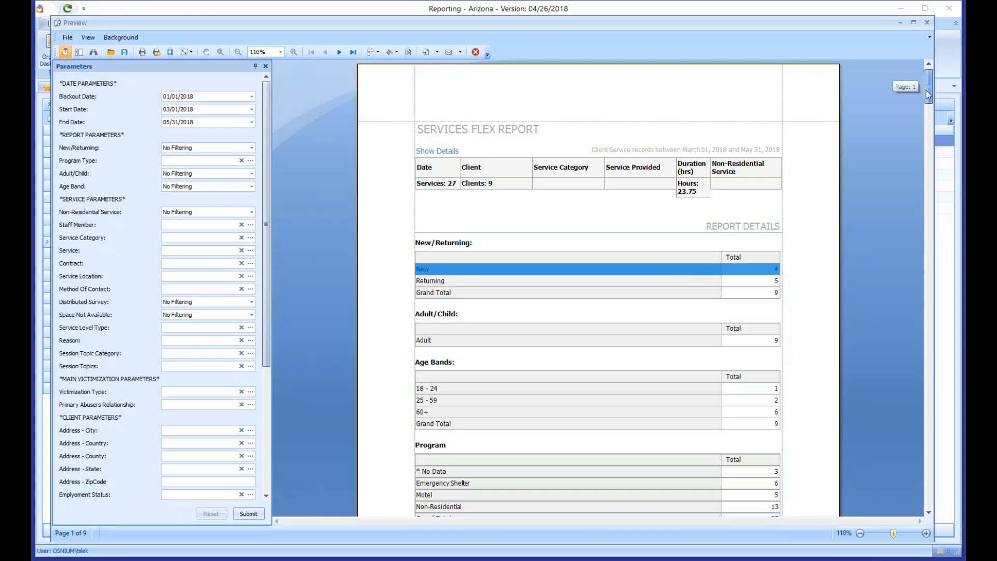
- Highlight the grand total of the Age at Start of Report Date table in Client Details, and return to the report's first page
left_click_drag(926, 89, 910, 280)
left_click(771, 281)
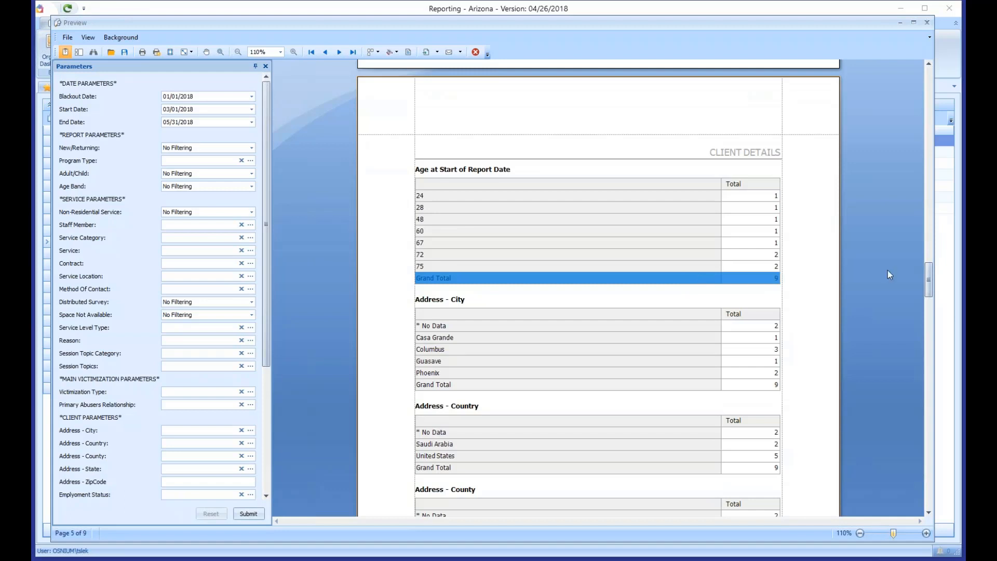
left_click_drag(928, 279, 912, 74)
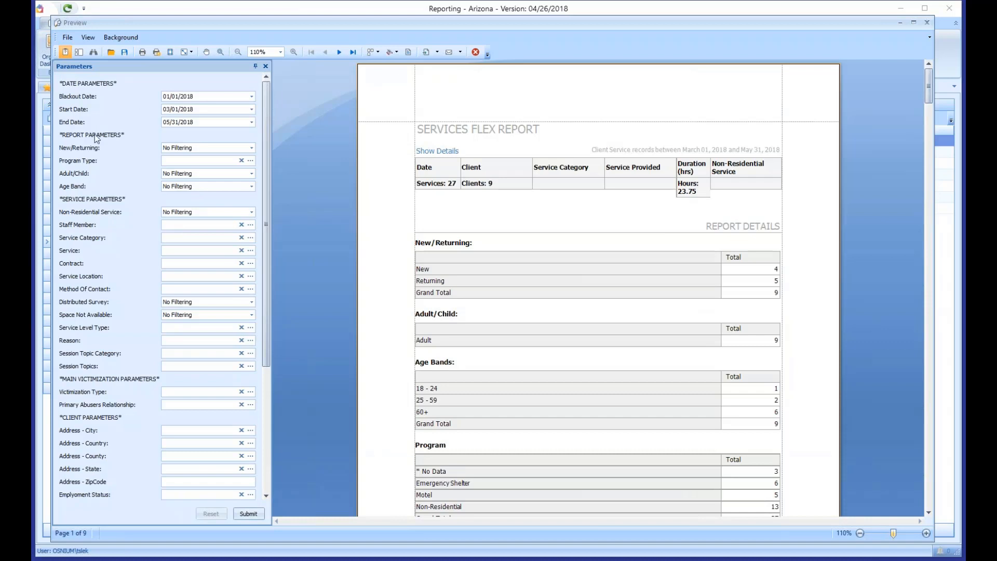
- Filter the report to New clients, rerun it, and review its summary totals and Client Details tables
left_click(253, 148)
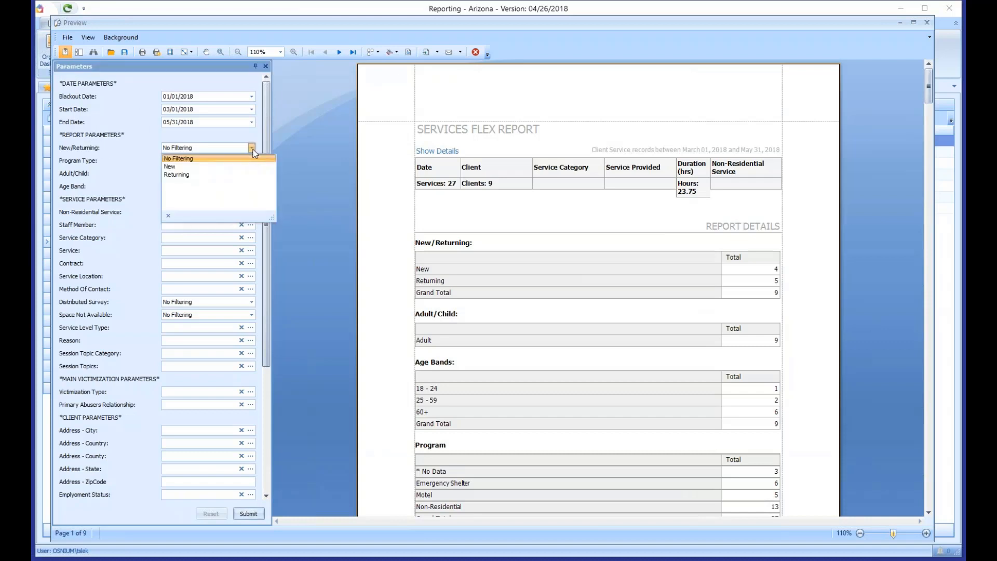
left_click(178, 170)
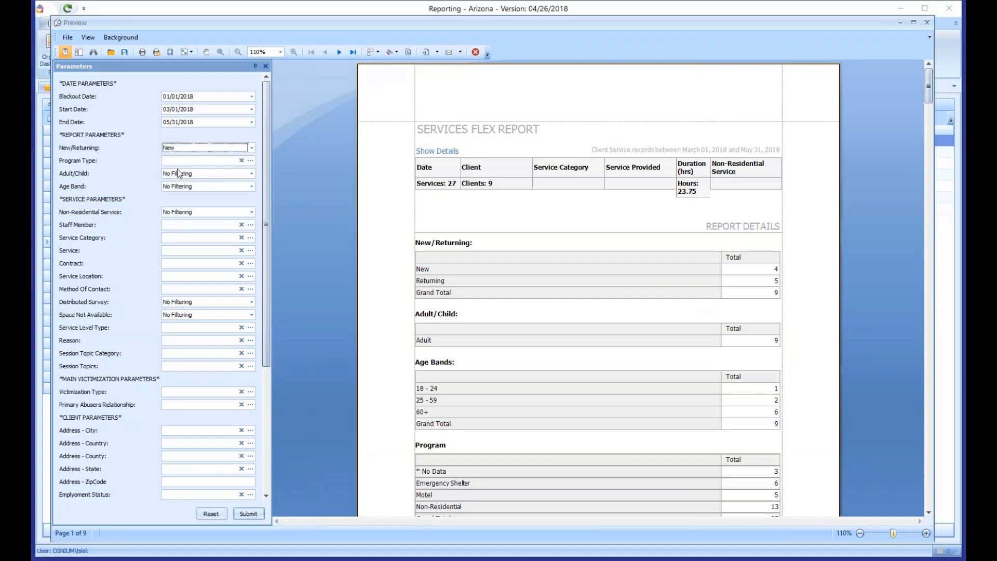
left_click(253, 516)
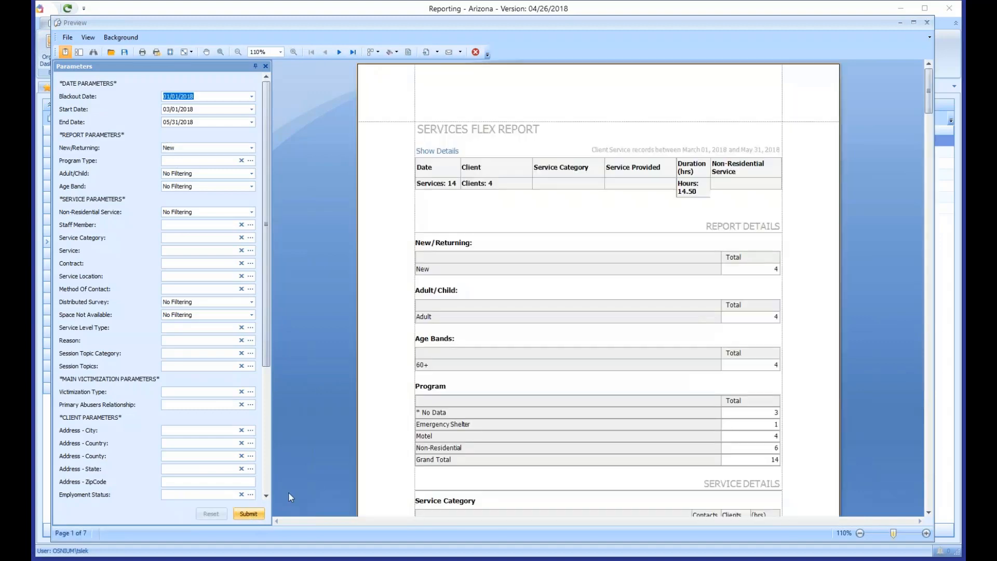
left_click_drag(507, 187, 446, 188)
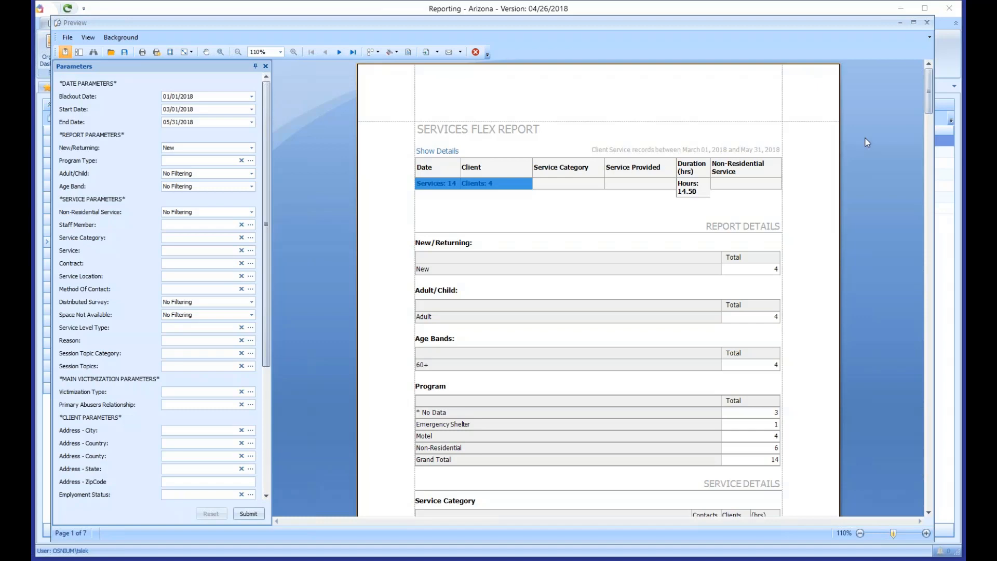
left_click_drag(928, 82, 932, 288)
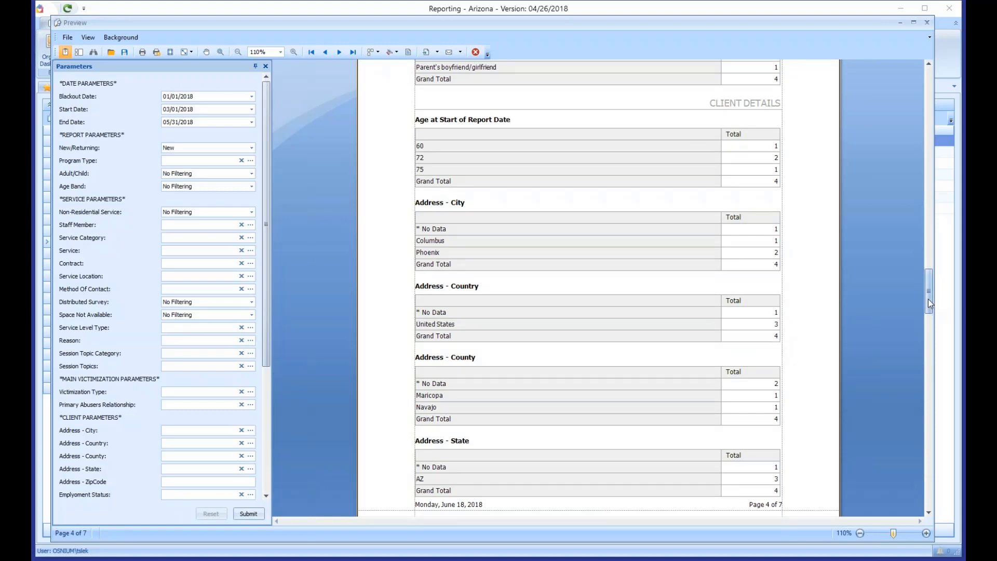
left_click_drag(929, 299, 908, 70)
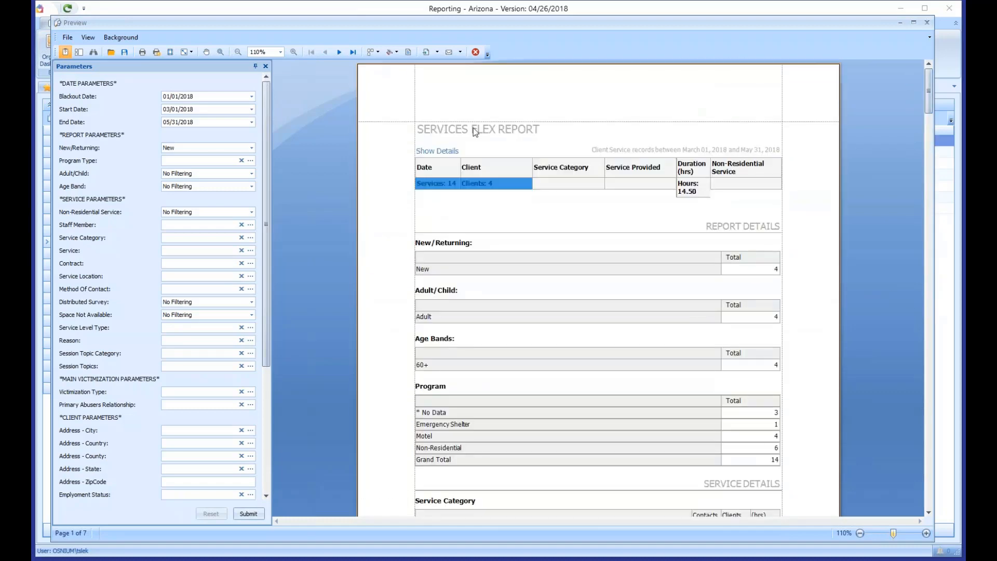
- Switch the New/Returning filter to Returning, rerun the report, and highlight its Services and Clients totals
left_click(252, 148)
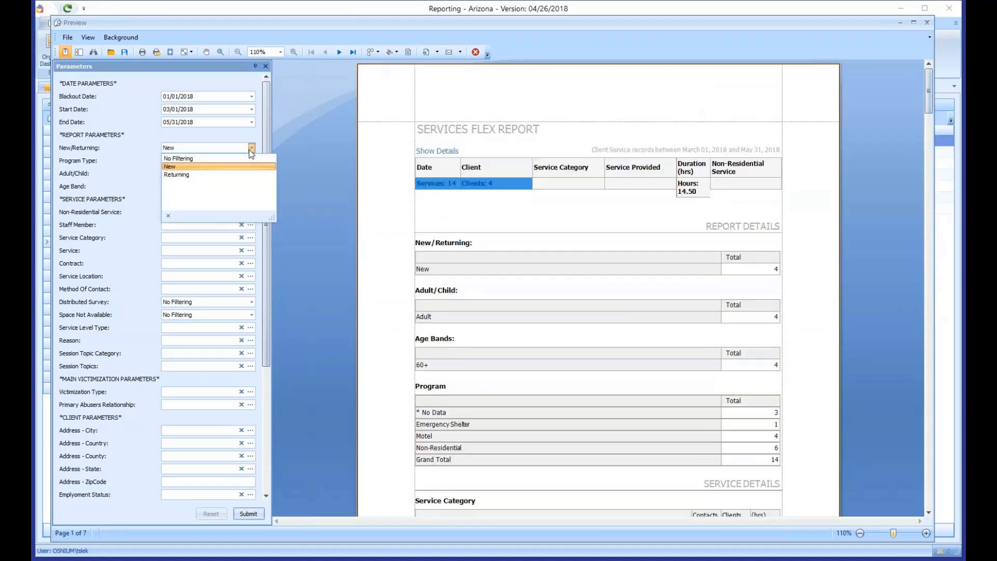
left_click(187, 177)
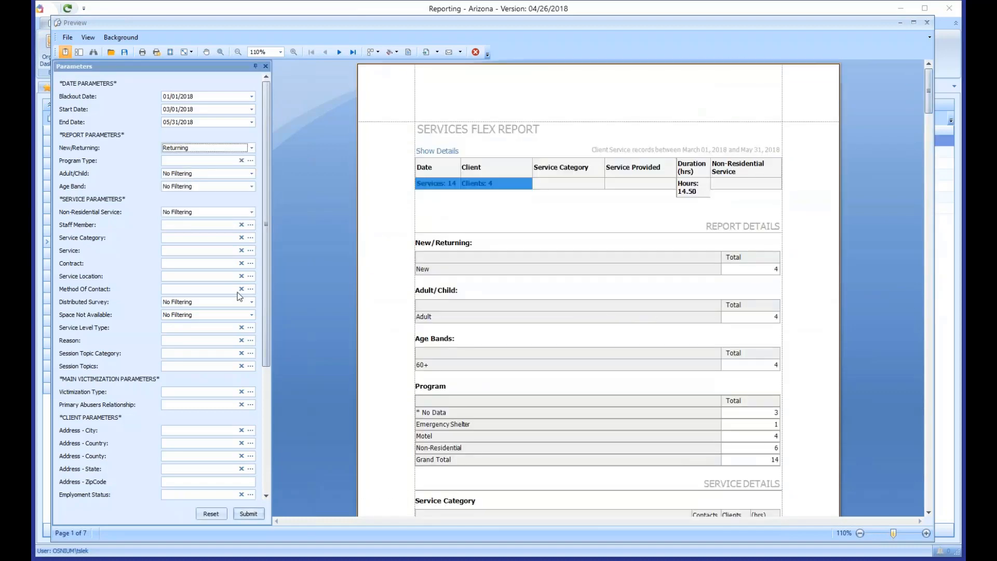
left_click(248, 514)
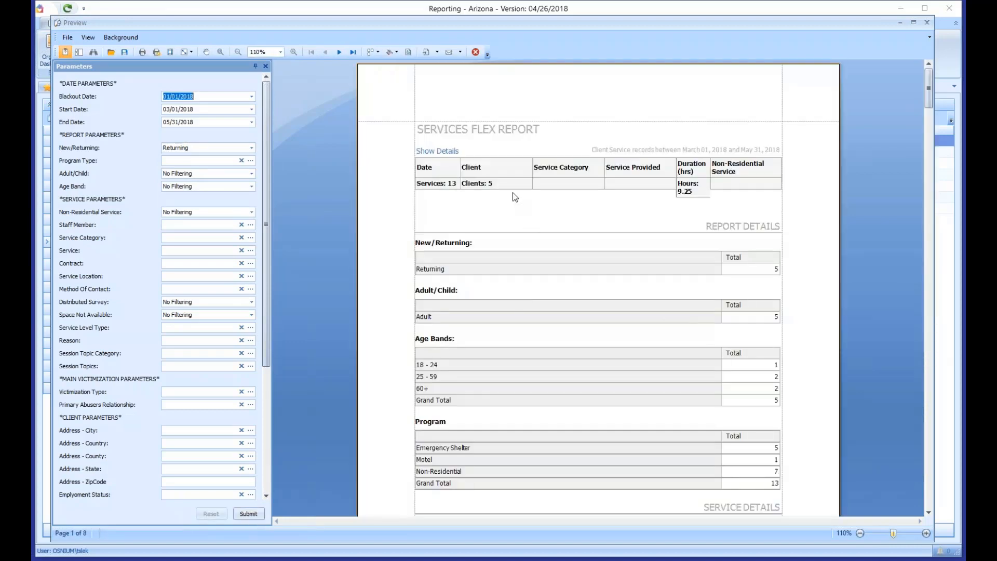
left_click(447, 185)
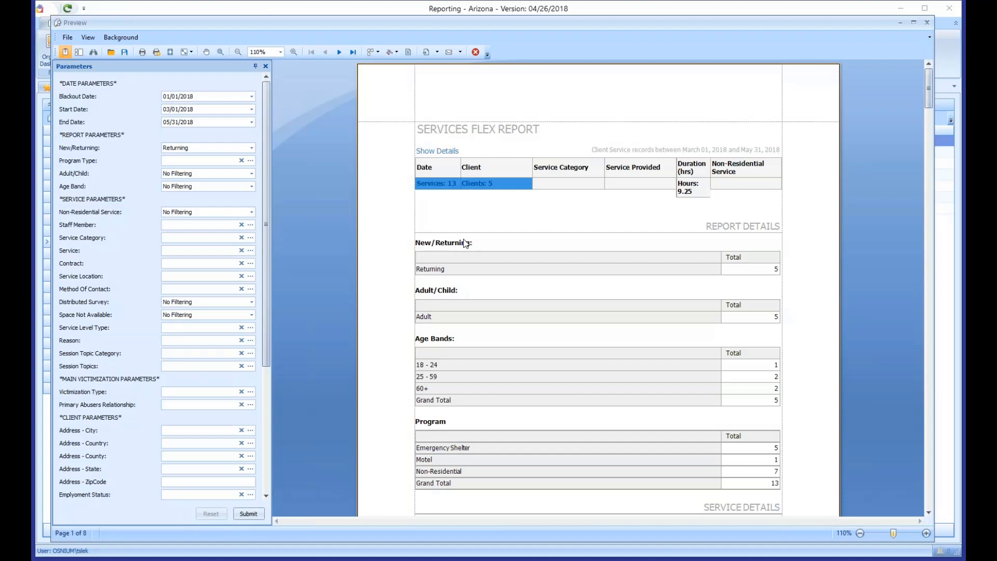
- Set the New/Returning parameter to No Filtering and rerun the report
left_click(251, 148)
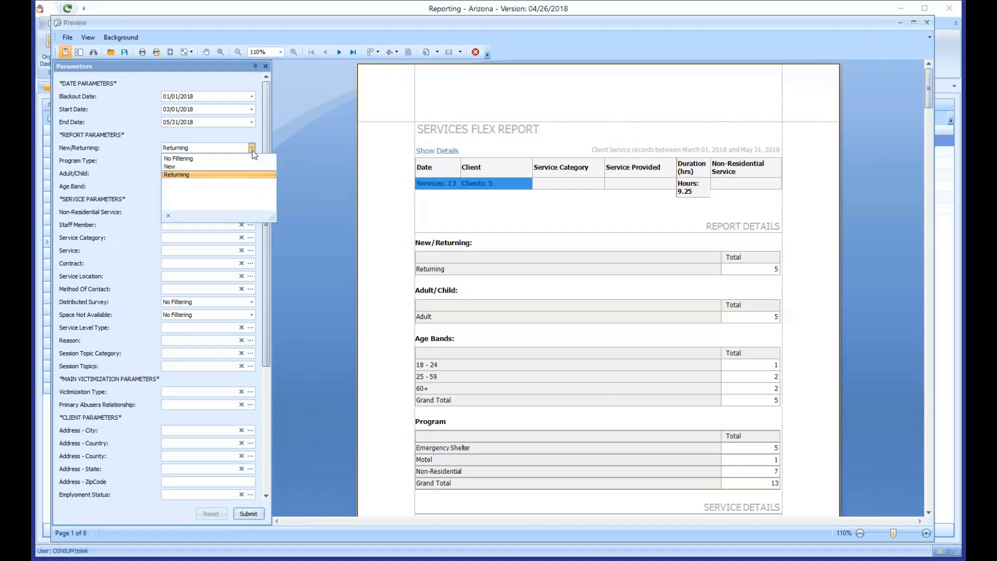
left_click(191, 160)
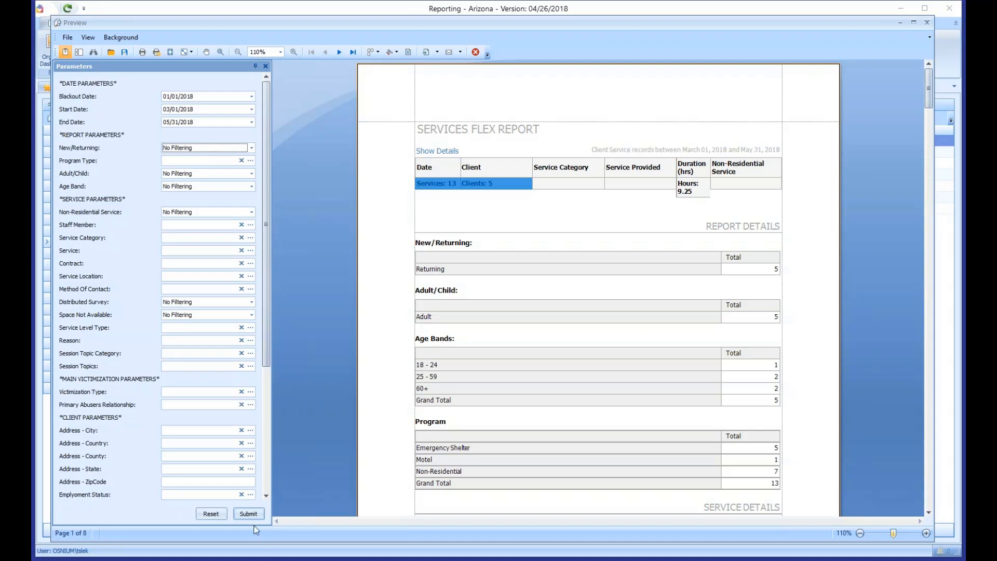
left_click(249, 513)
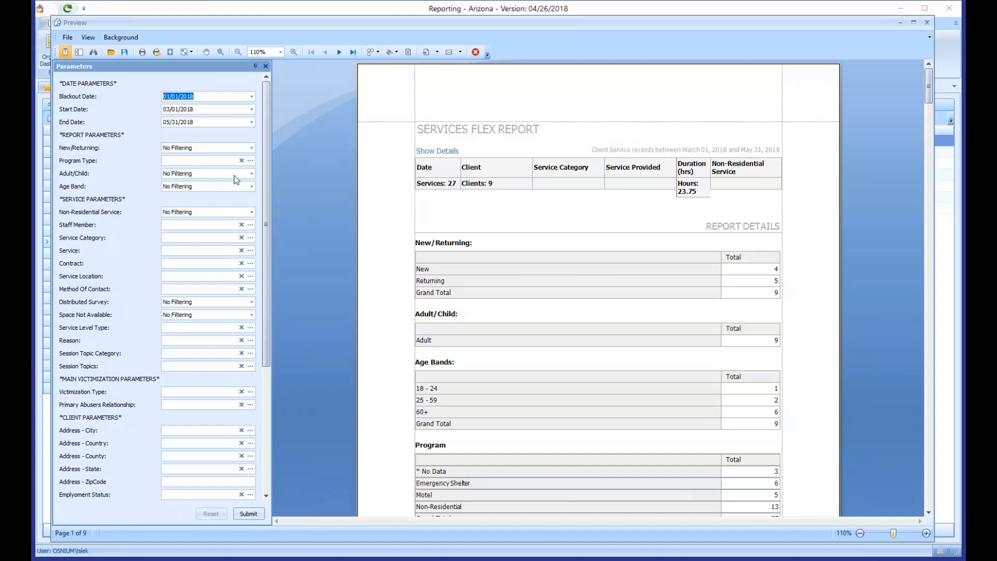
- Examine the options offered by the Adult/Child and Age Band filters, leaving both at No Filtering
left_click(252, 174)
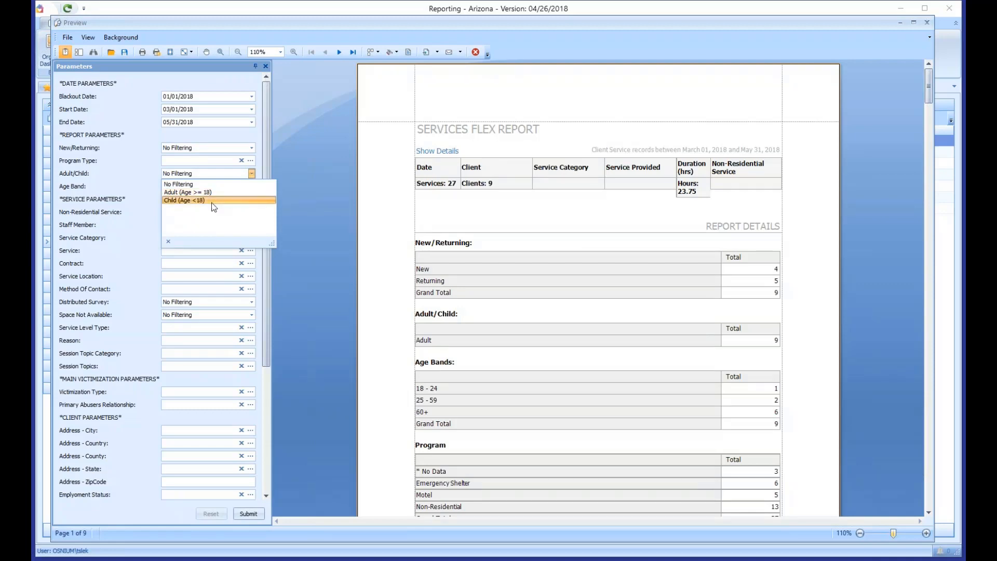
left_click(112, 177)
left_click(251, 187)
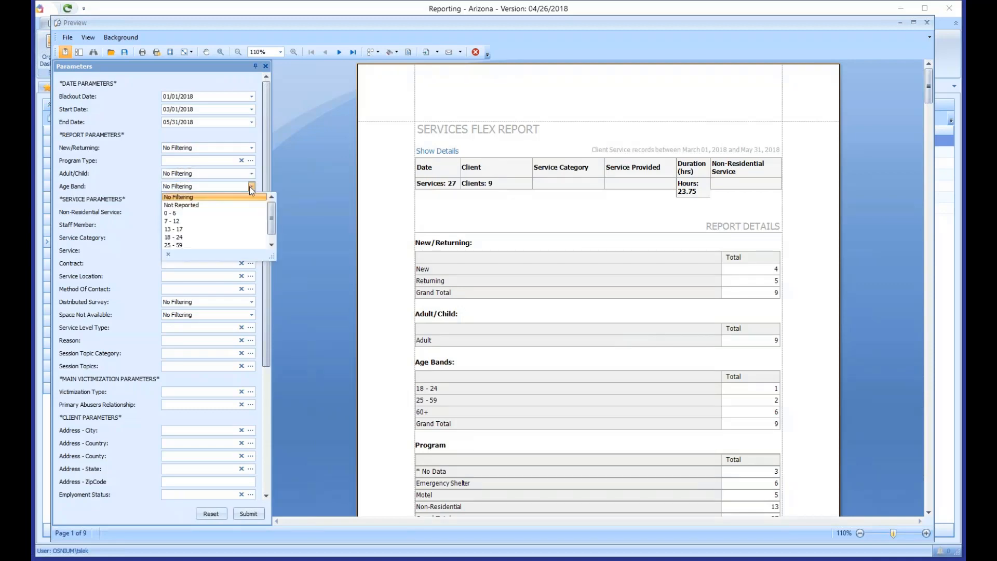
scroll(219, 215, "down", 1)
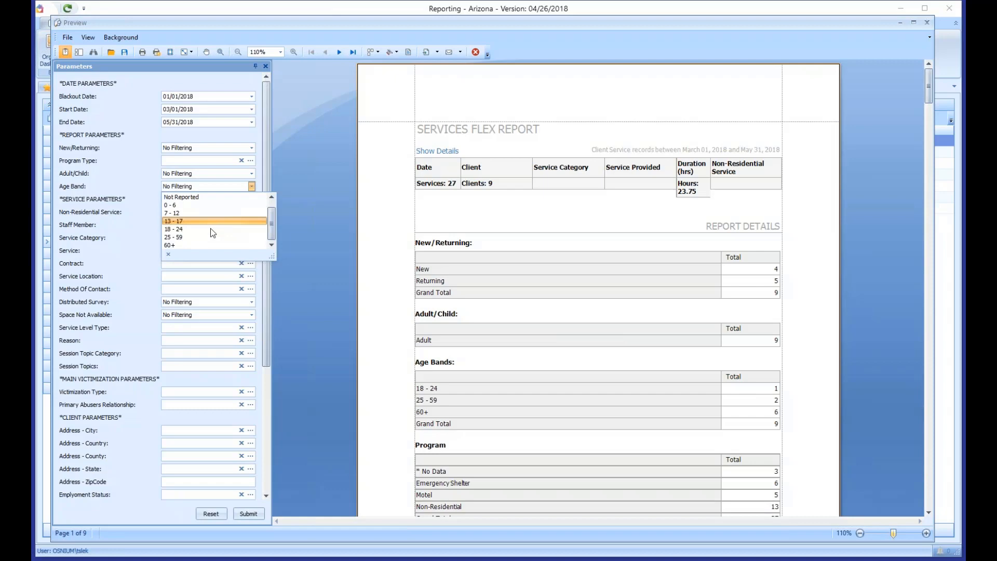
scroll(211, 228, "up", 1)
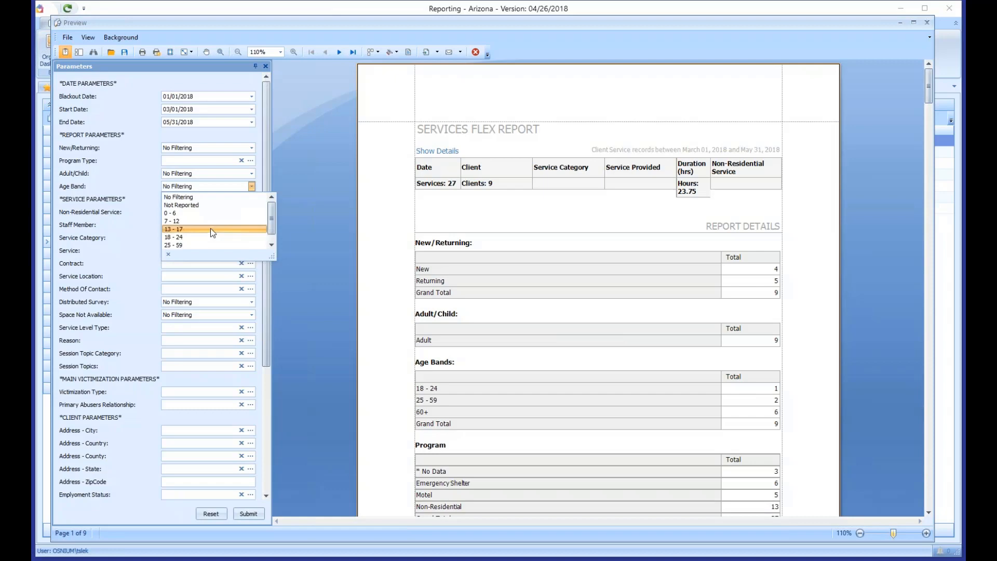
left_click(108, 186)
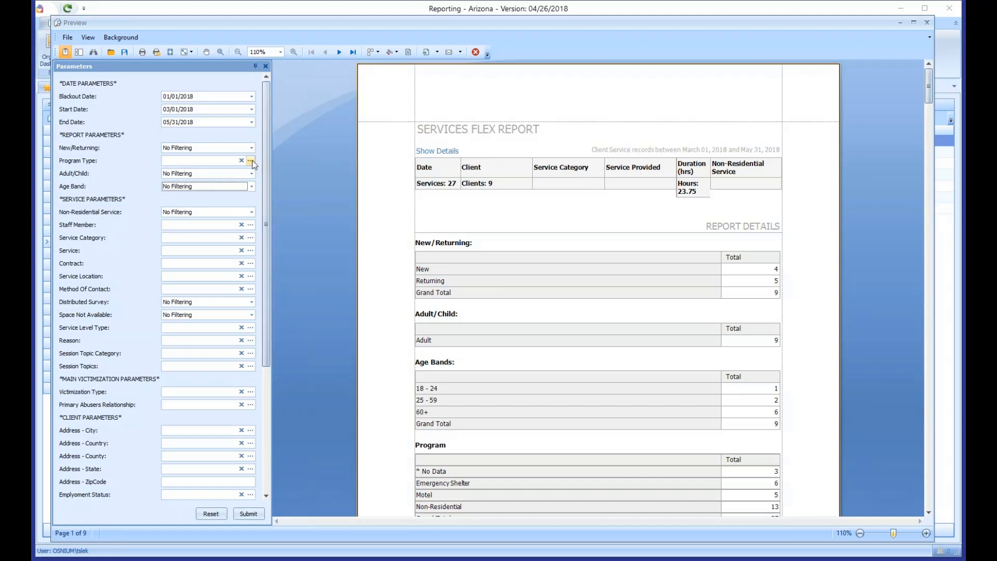
- Filter the report by the Emergency Shelter program type, rerun it, and highlight its Services and Clients totals
left_click(250, 161)
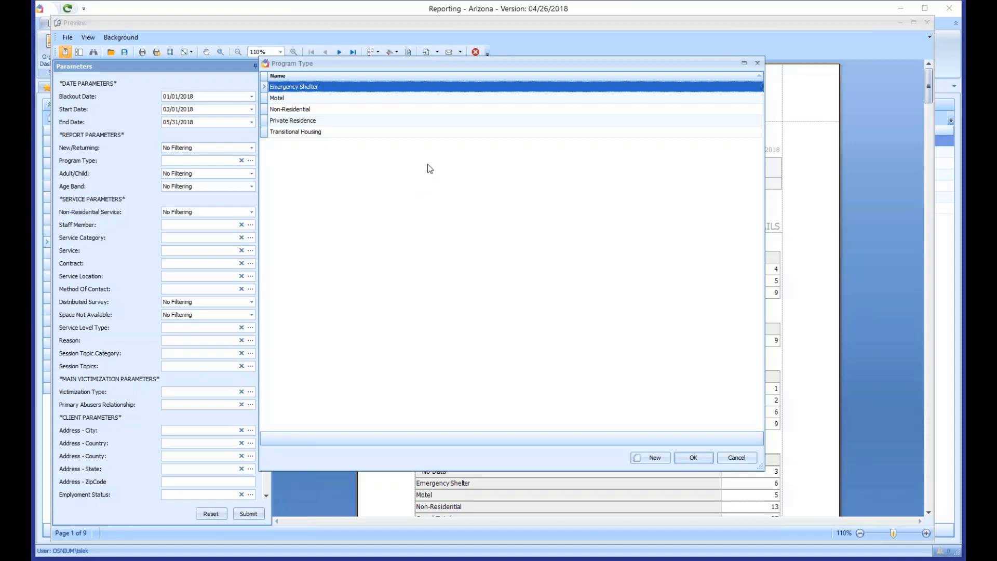
left_click(703, 462)
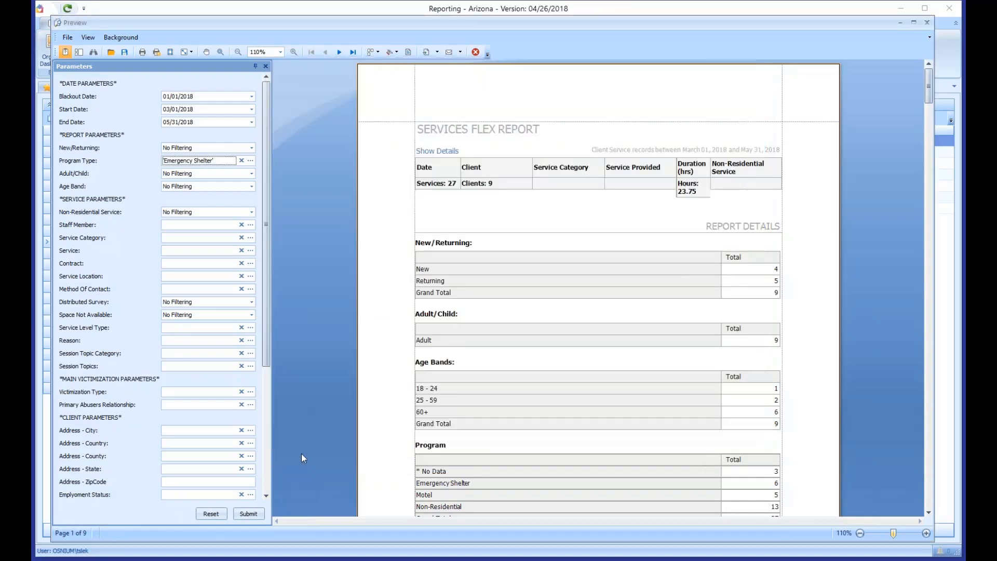
left_click(249, 514)
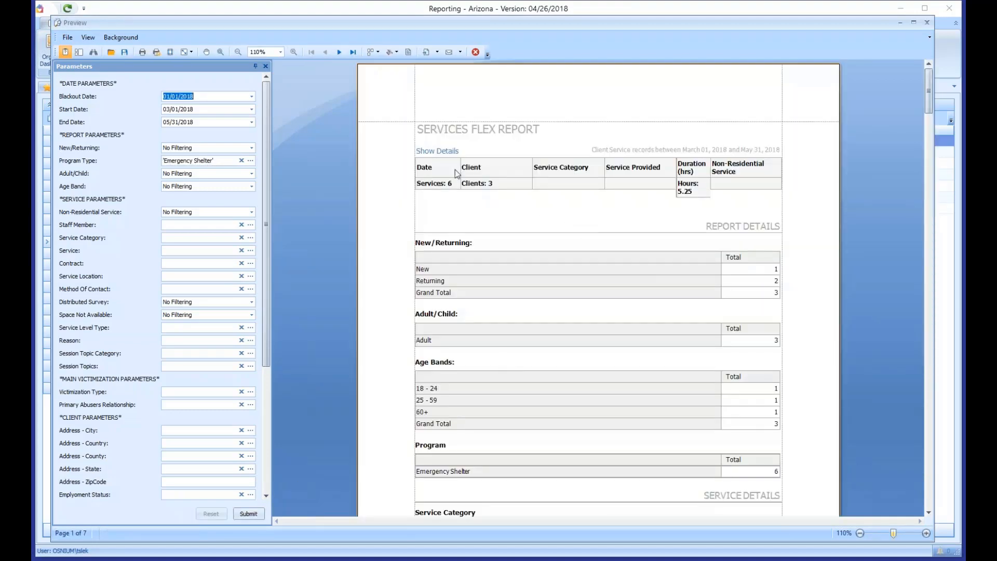
left_click(439, 152)
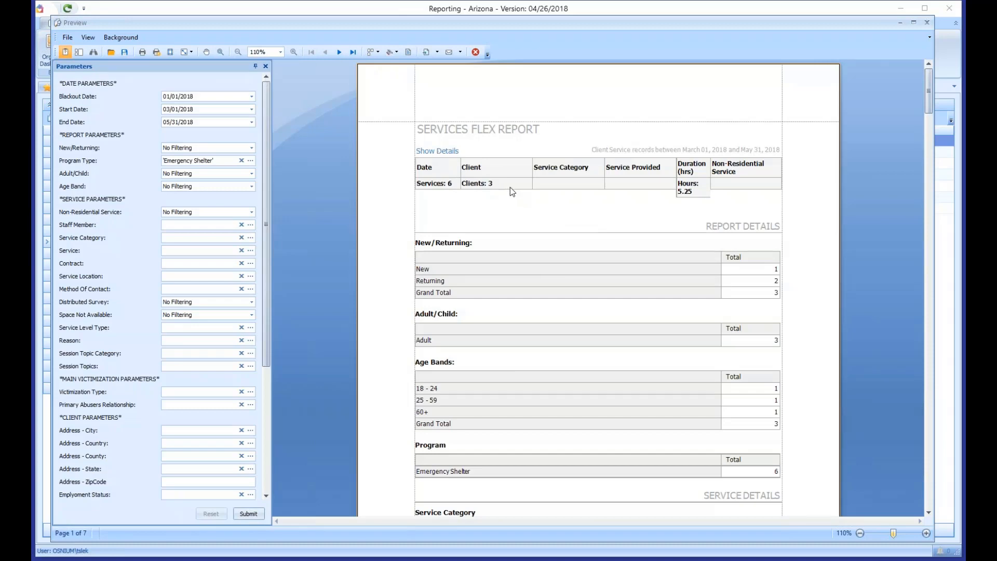
left_click_drag(510, 186, 442, 187)
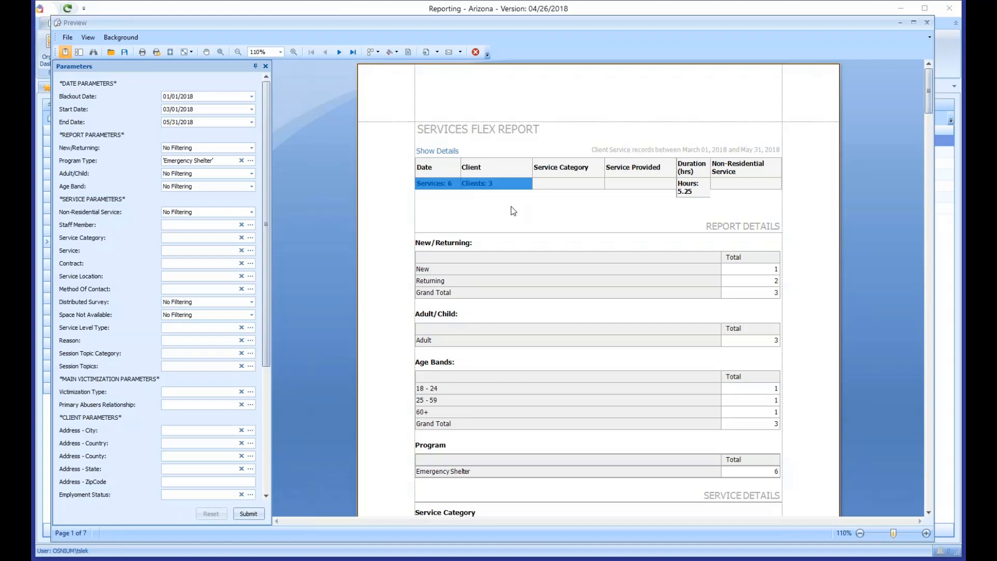
- Clear the Program Type filter and rerun the report
scroll(511, 207, "down", 1)
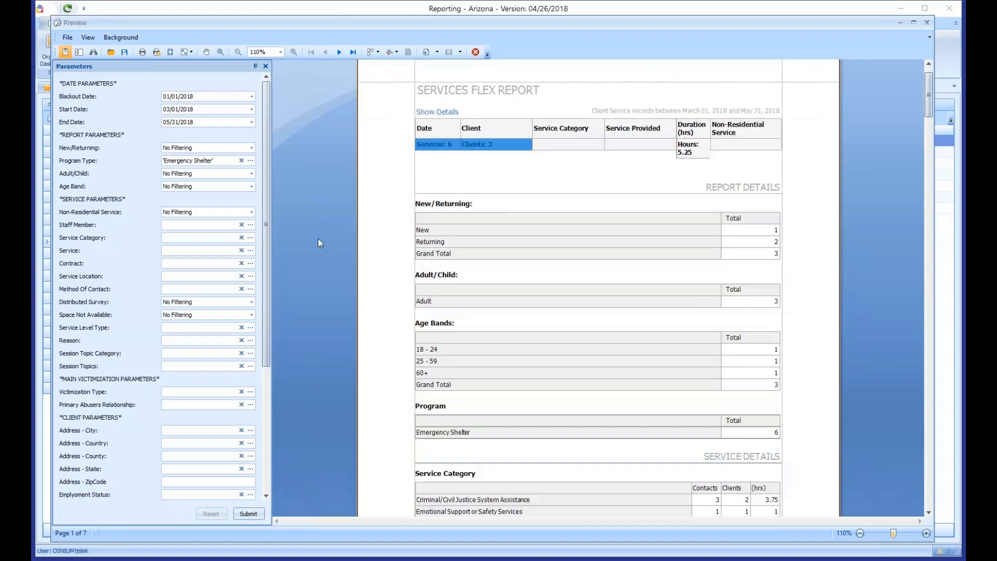
left_click(241, 160)
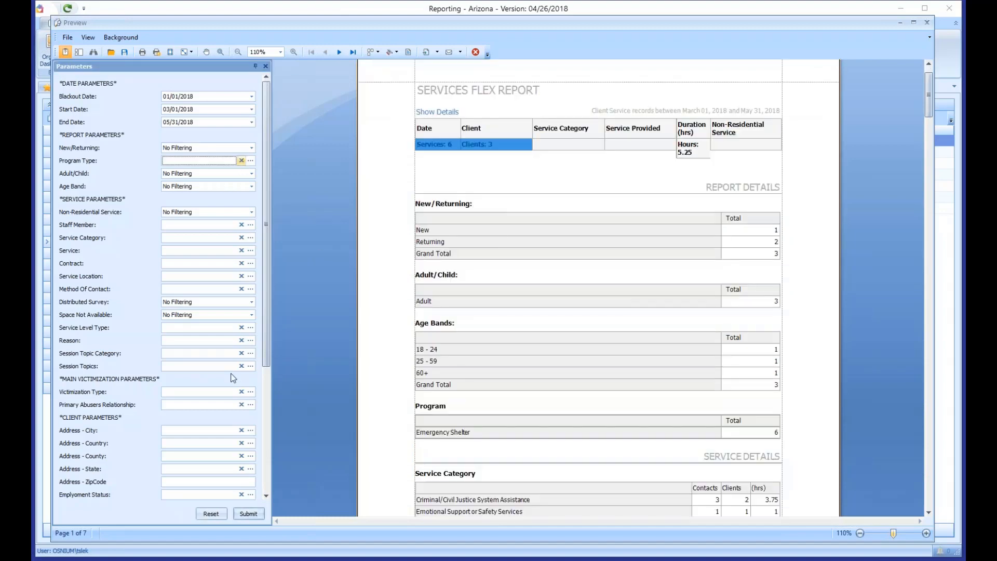
left_click(254, 515)
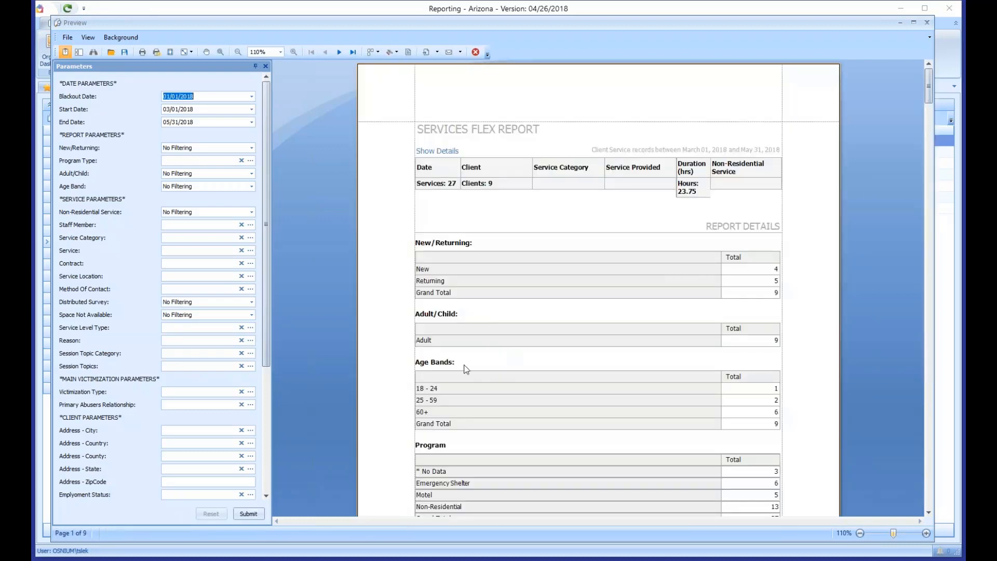
- Highlight the rows of the Program breakdown, filter the report by the Emergency Shelter program type, and rerun it
scroll(466, 368, "down", 2)
left_click_drag(434, 394, 742, 438)
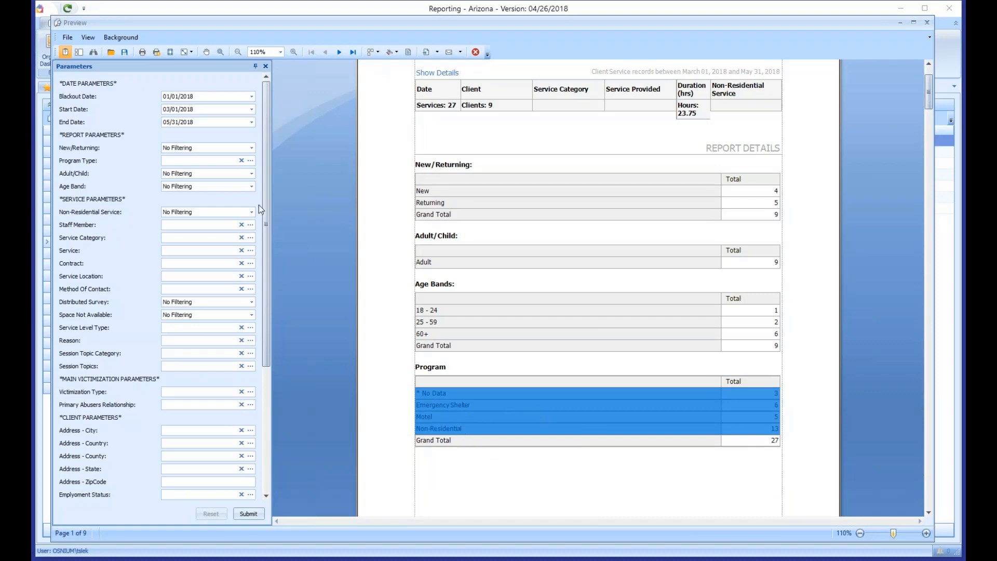
left_click(251, 161)
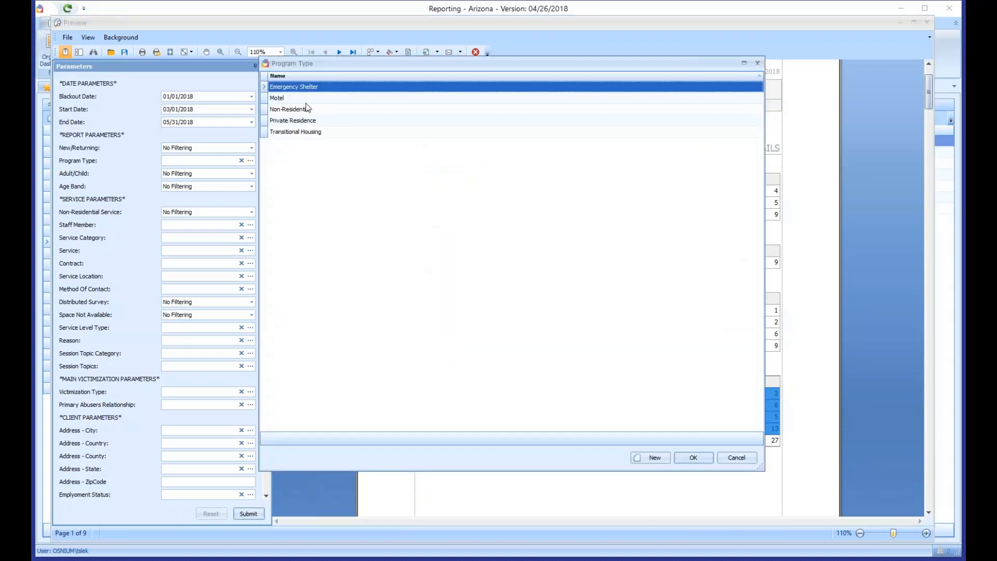
double_click(296, 91)
left_click(247, 514)
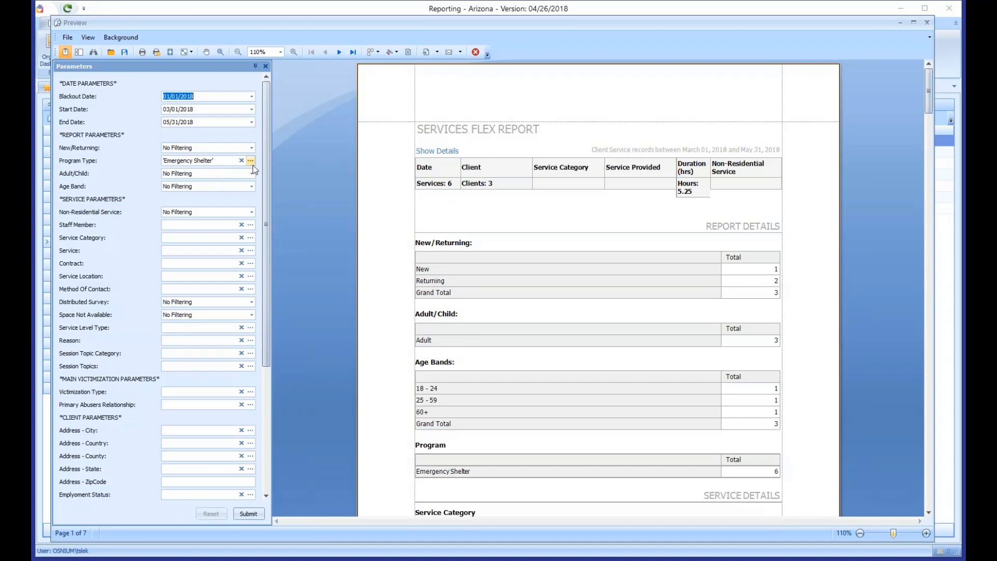
- Replace the Program Type filter with Emergency Shelter, Motel and Transitional Housing together, and rerun the report
left_click(241, 161)
left_click(250, 161)
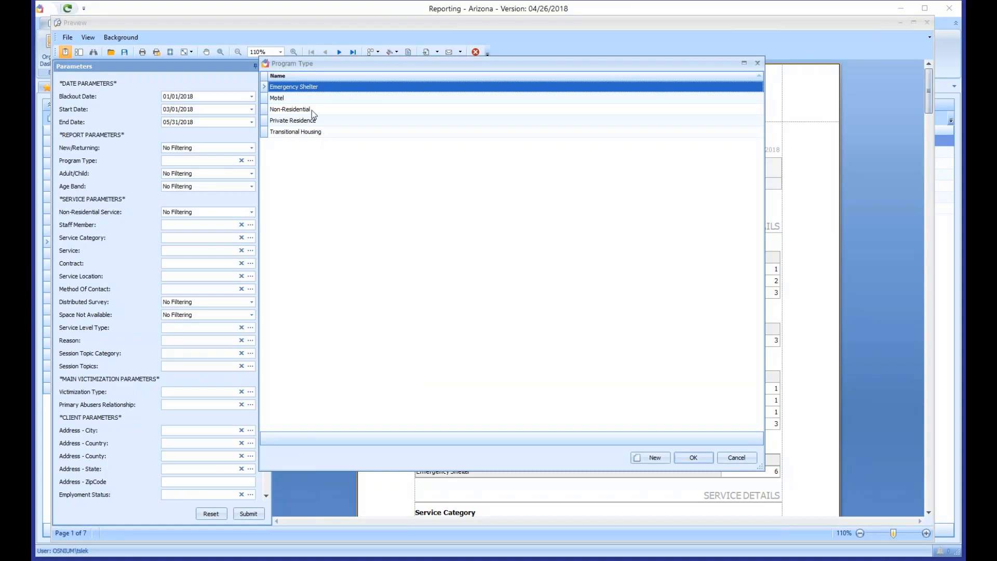
left_click(307, 133, "ctrl")
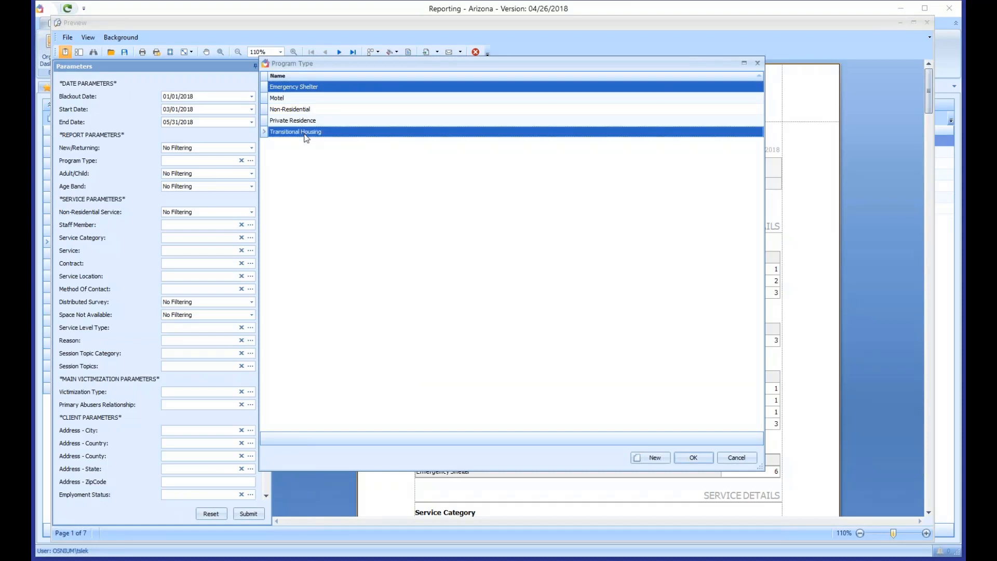
left_click(289, 100, "ctrl")
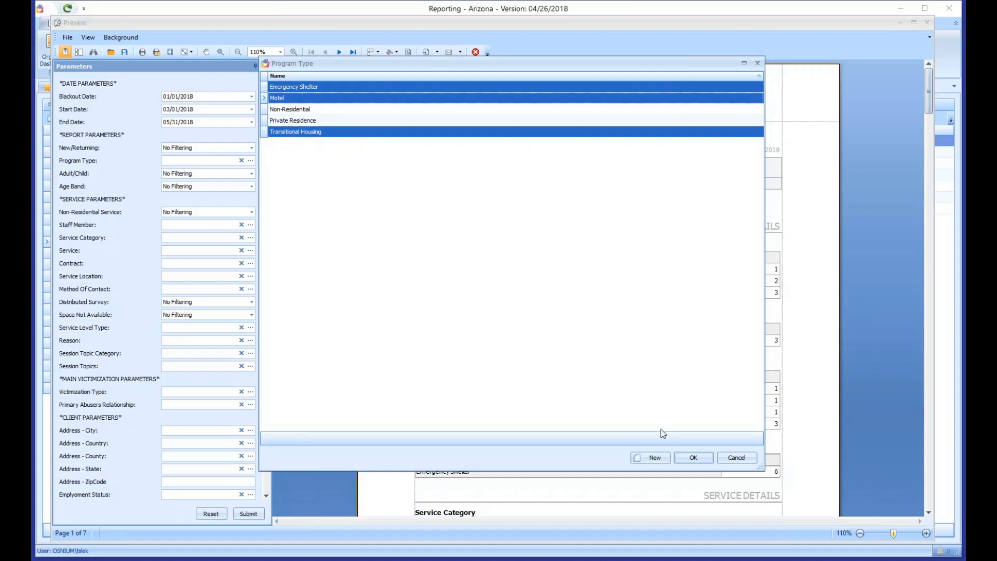
left_click(694, 458)
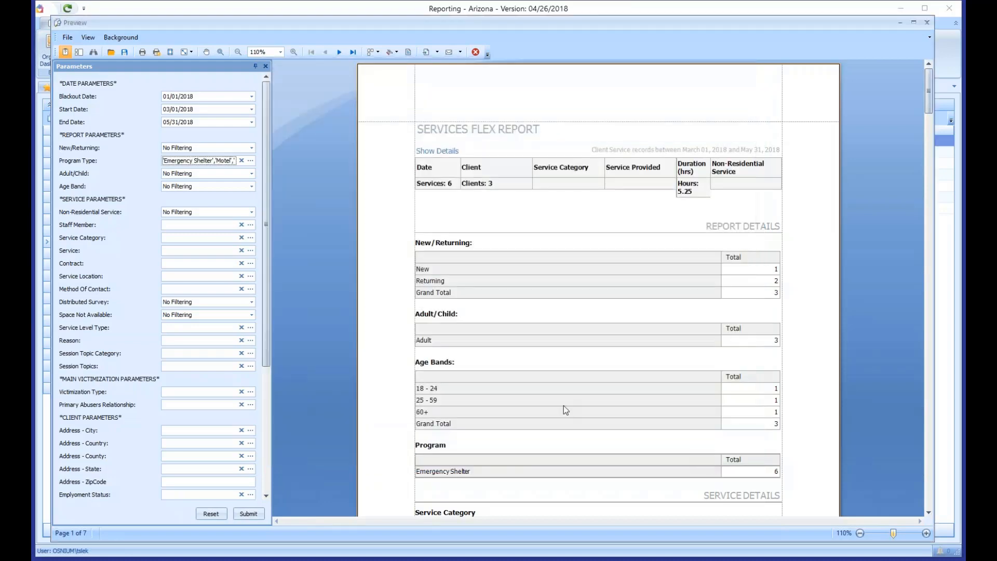
left_click(250, 514)
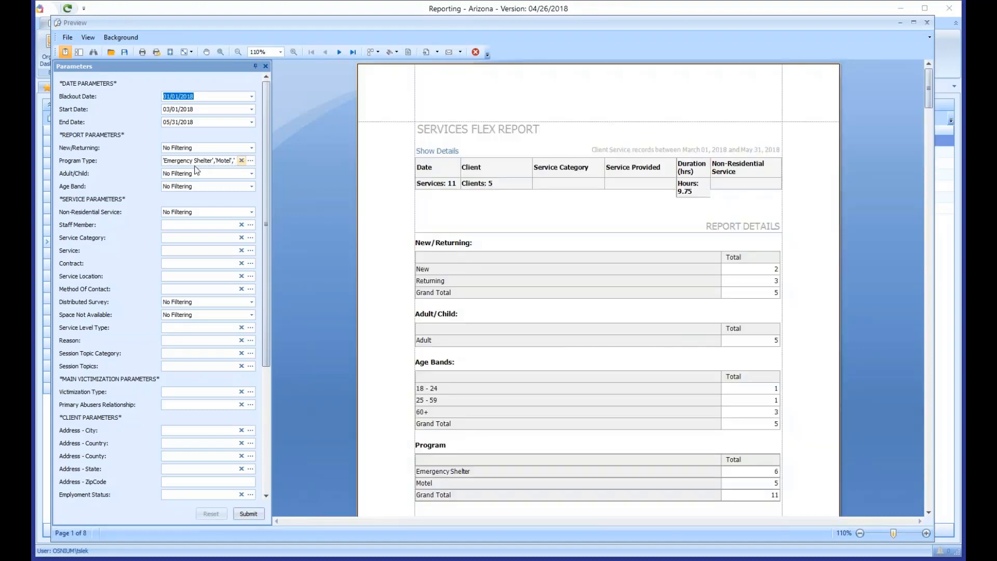
- Clear the Program Type filter and examine the choices for Staff Member and Tribe, leaving both unset
left_click(242, 163)
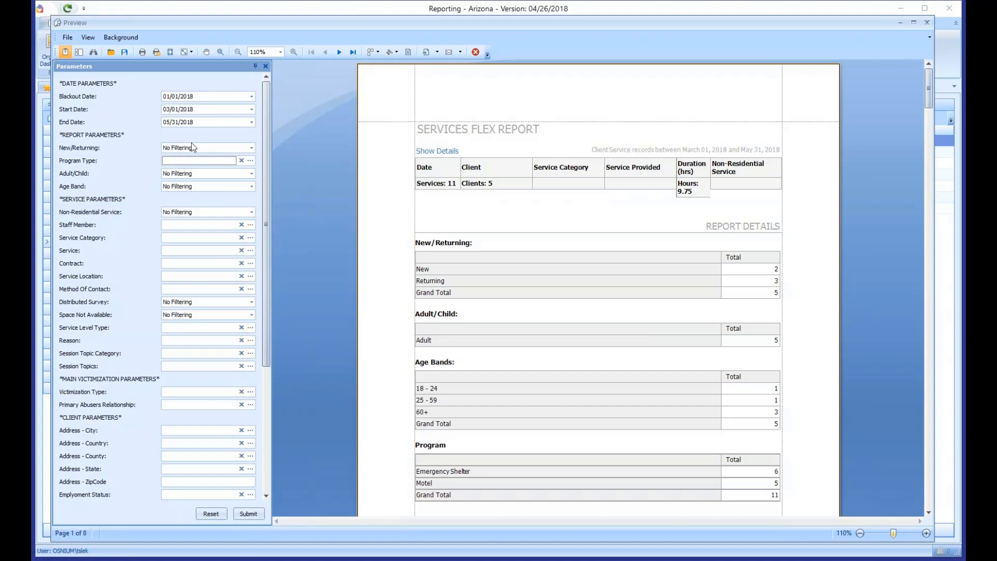
left_click(250, 224)
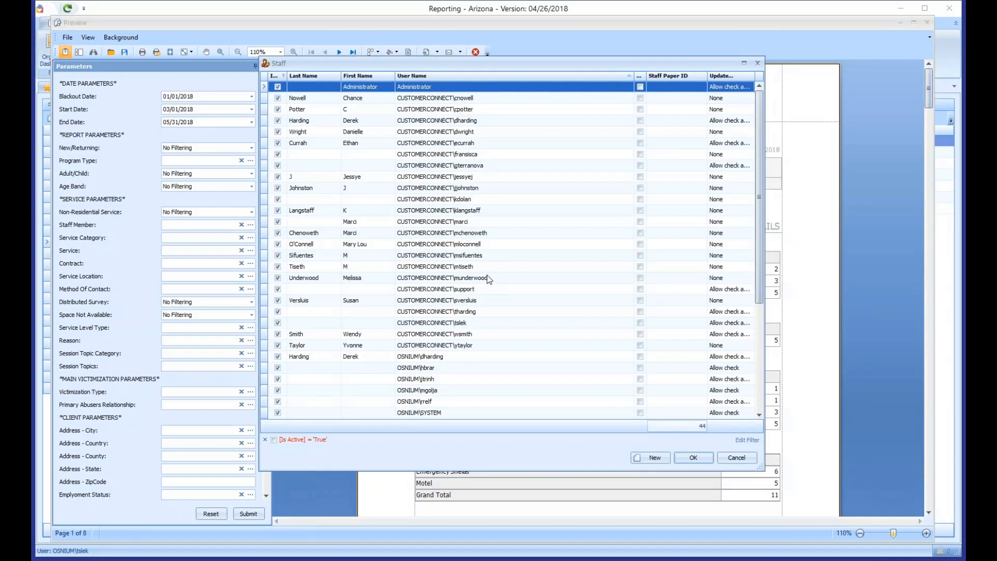
left_click(739, 460)
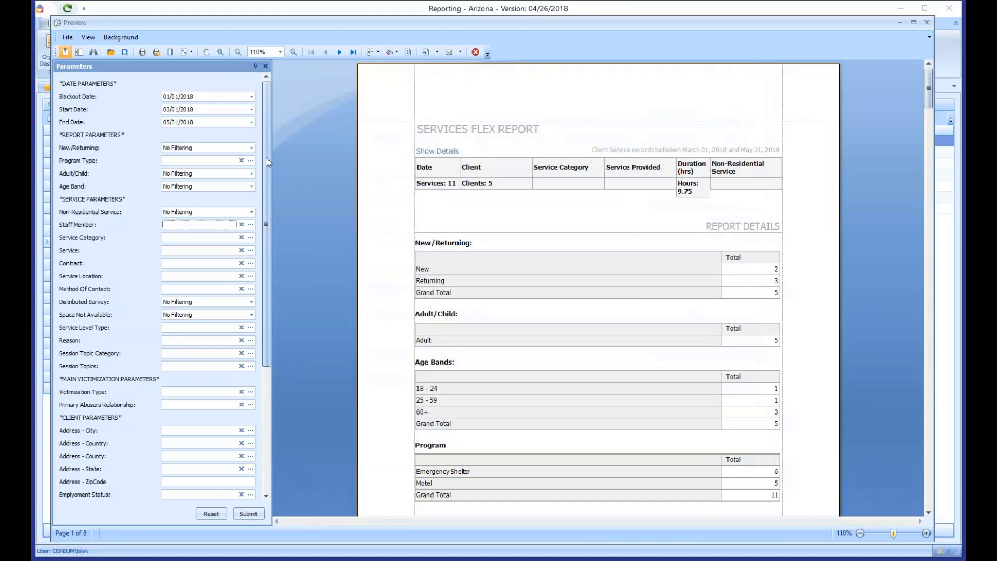
left_click_drag(266, 158, 279, 278)
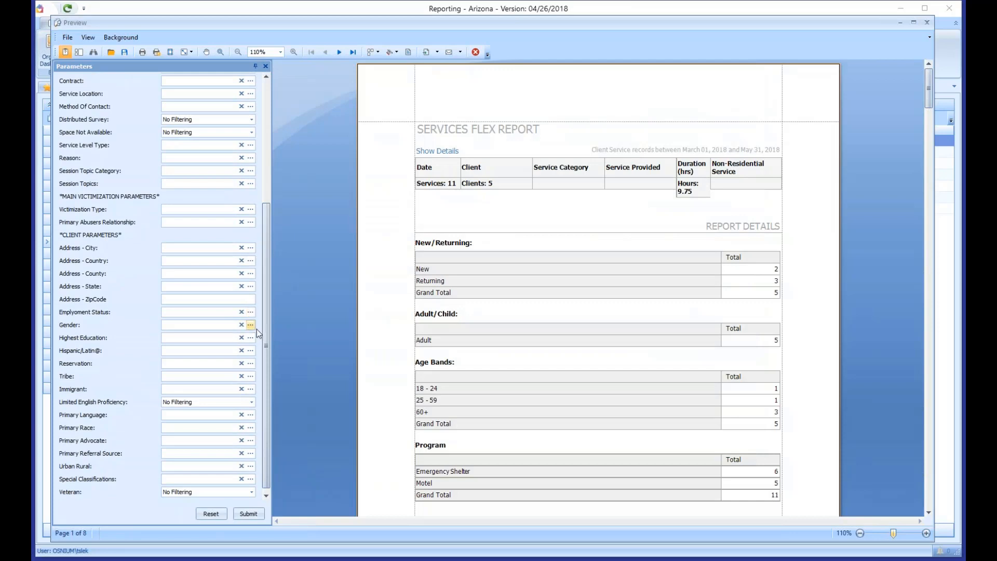
left_click(250, 377)
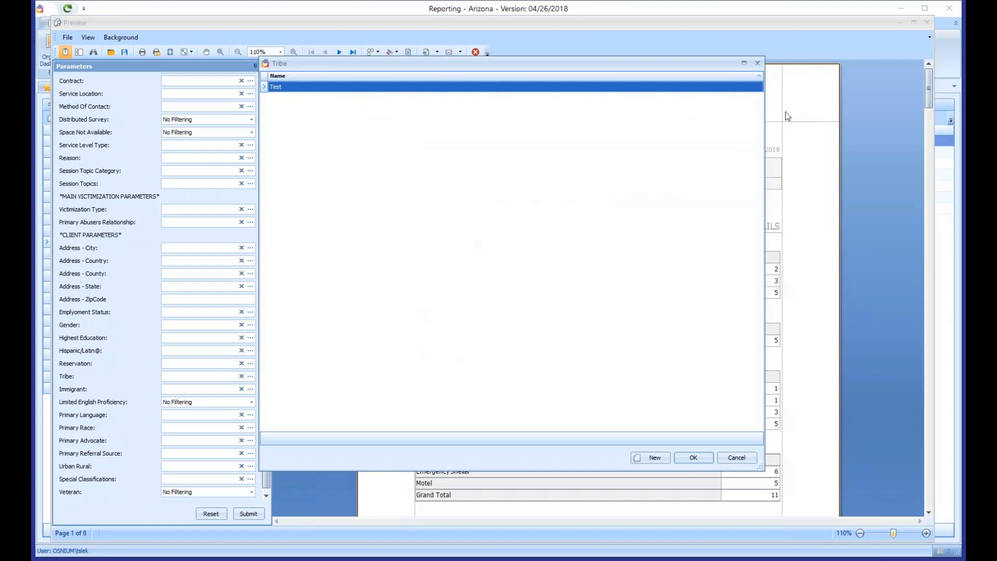
left_click(758, 65)
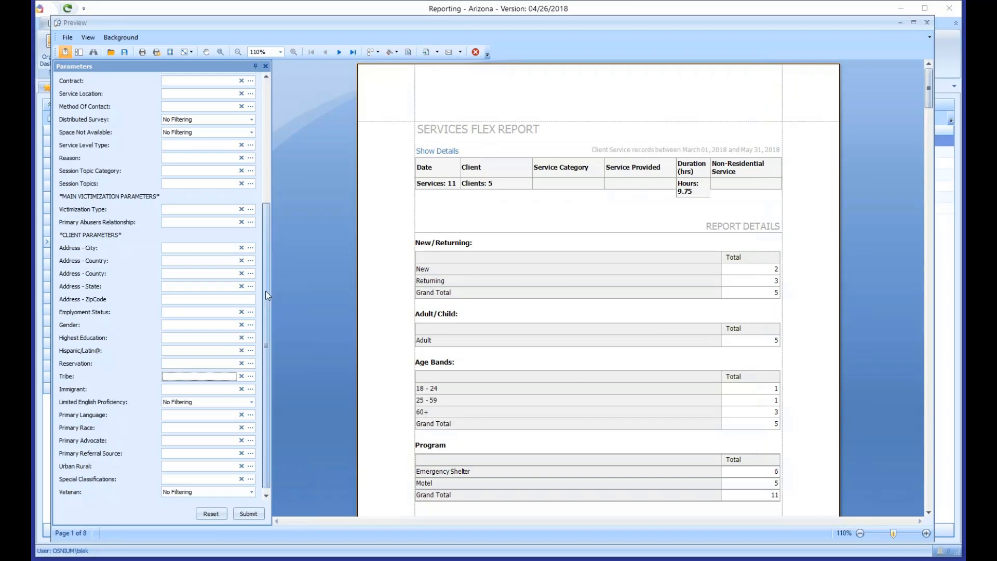
- Look up the zip codes listed in the report, set the Address - ZipCode filter to 85005, and rerun the report
left_click_drag(266, 295, 285, 280)
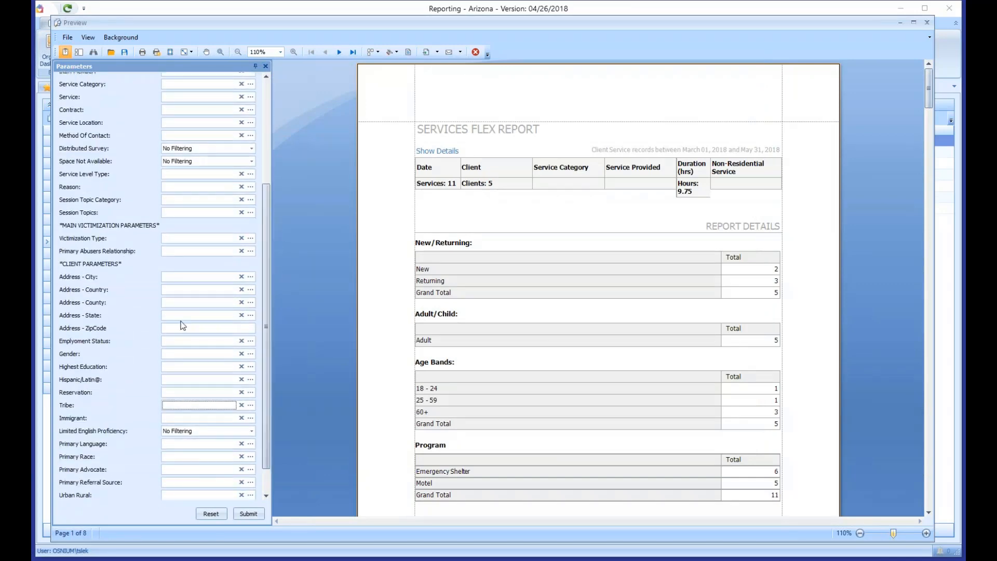
left_click(183, 327)
left_click_drag(930, 91, 936, 321)
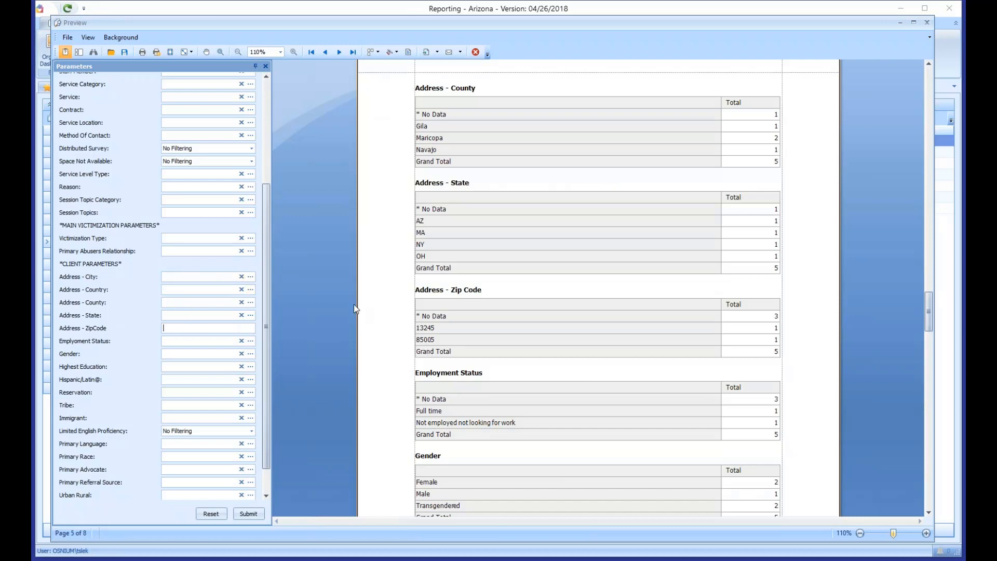
type("85005")
left_click(249, 514)
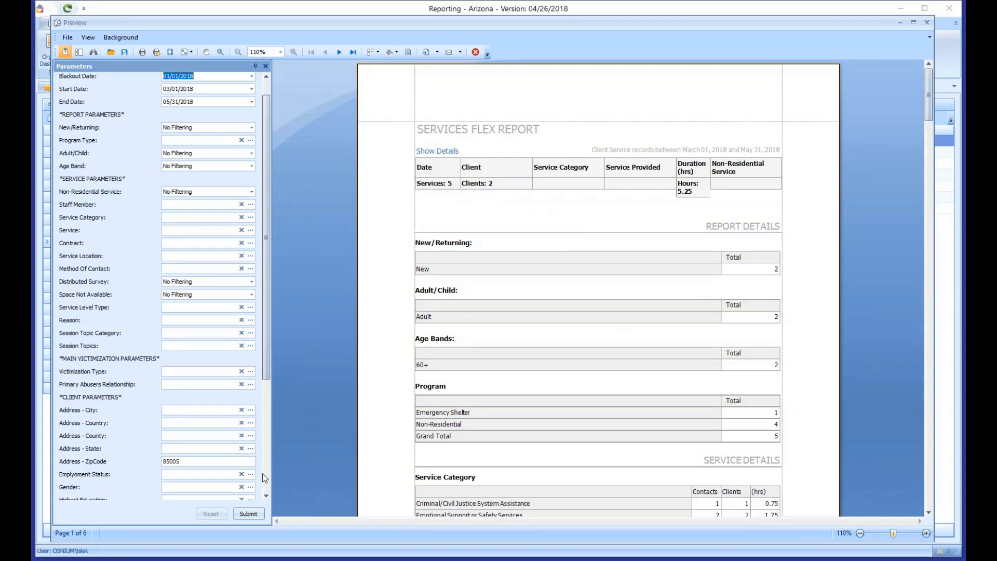
- Remove the zip code filter and rerun the Services Flex Report
double_click(208, 462)
key("BackSpace")
left_click(248, 515)
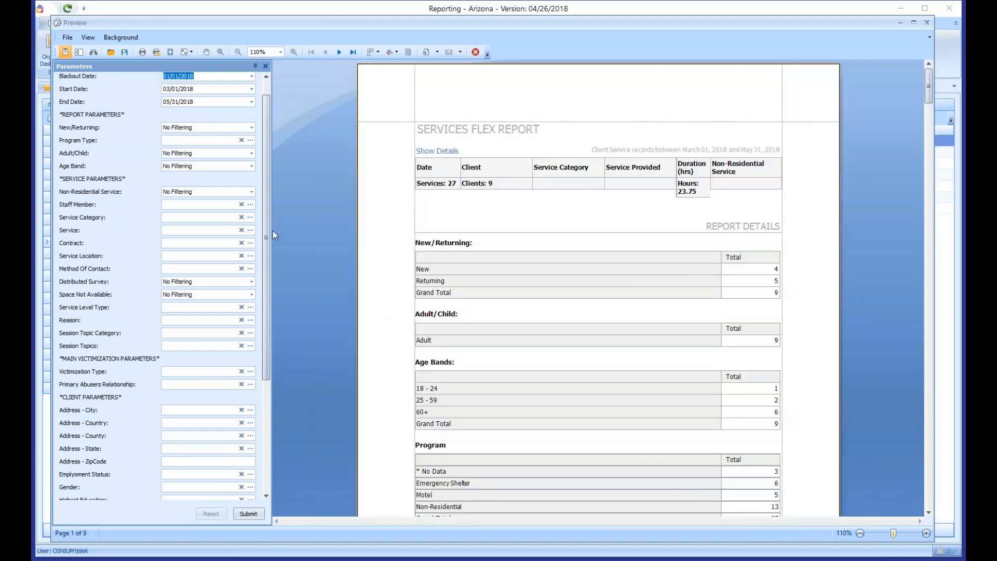
left_click_drag(266, 226, 266, 203)
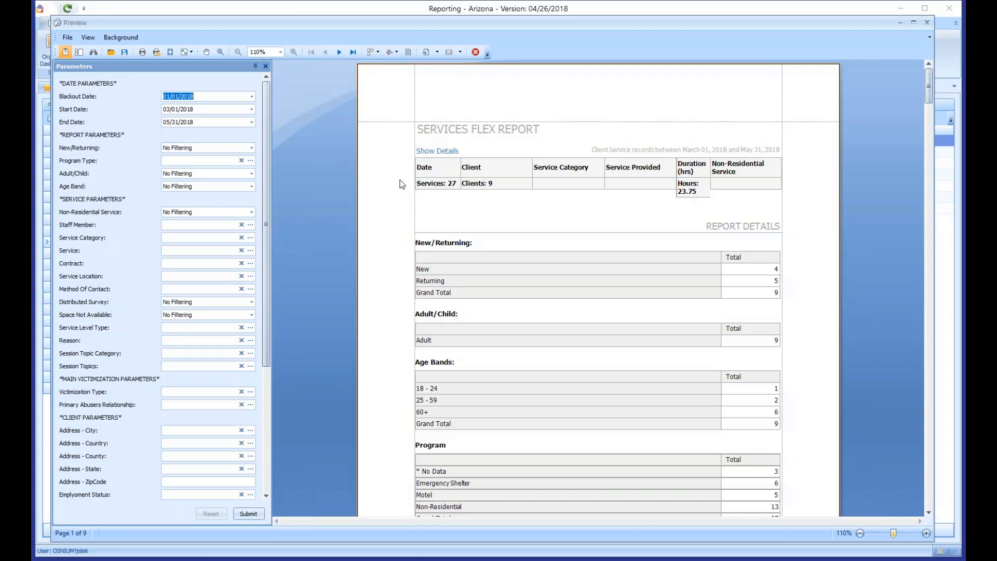
- Close the Services Flex Report preview, open the Programs Flex Report, and widen its parameters area to show full field values
left_click(928, 25)
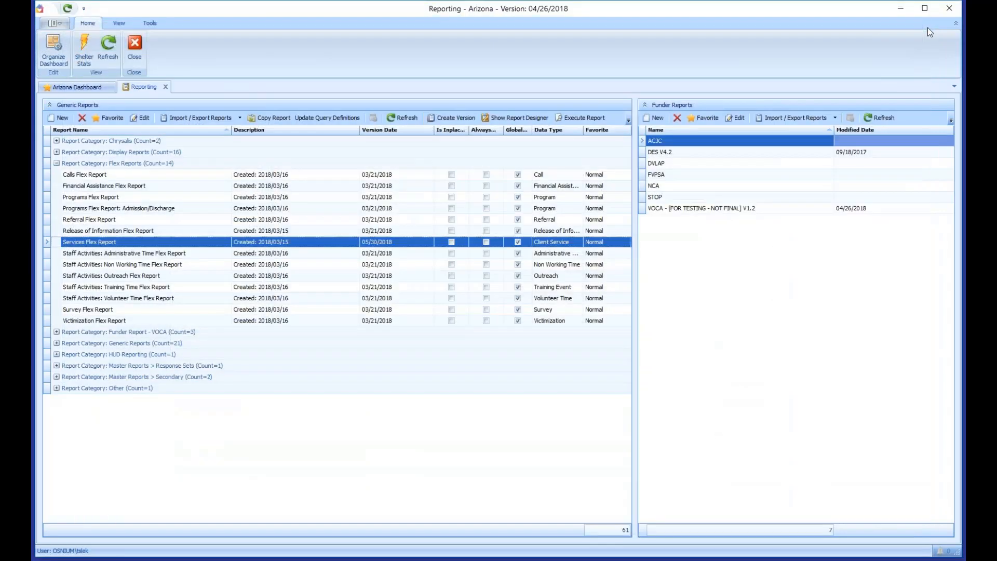
left_click(103, 197)
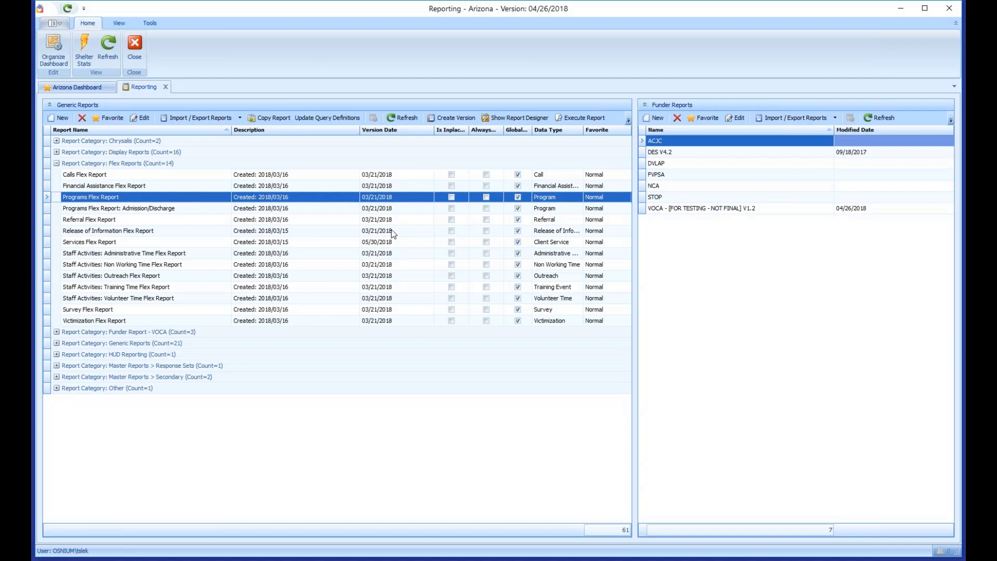
double_click(85, 202)
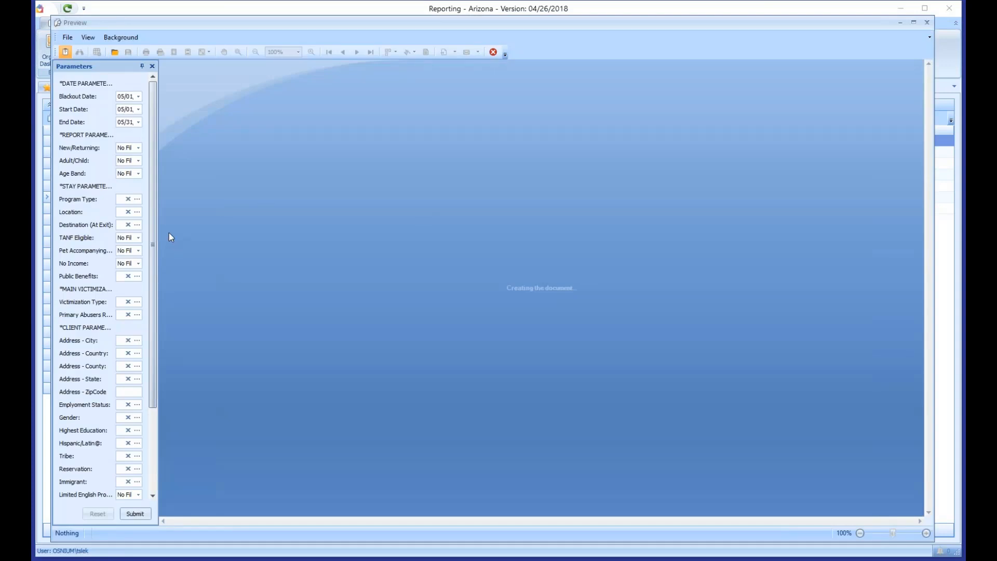
left_click_drag(156, 237, 303, 237)
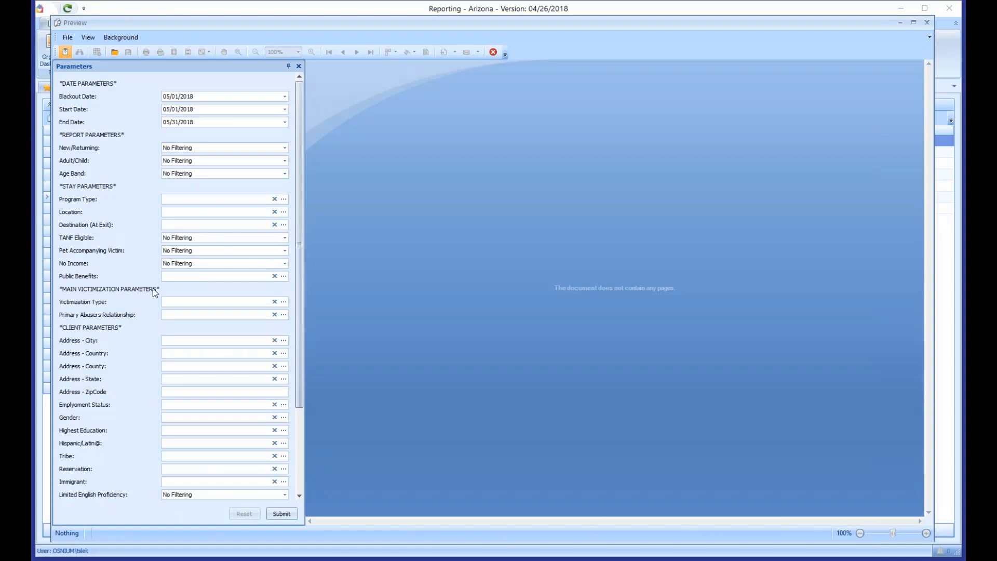
- Review the available parameters, set Blackout Date and Start Date to 01/01/2018, and run the Programs Flex Report
left_click_drag(300, 243, 300, 341)
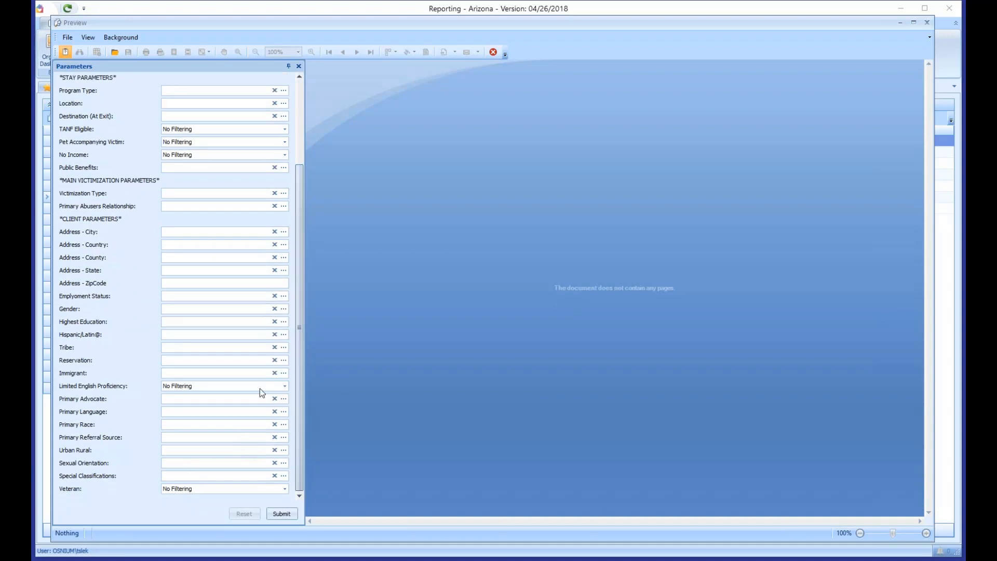
left_click_drag(299, 333, 300, 172)
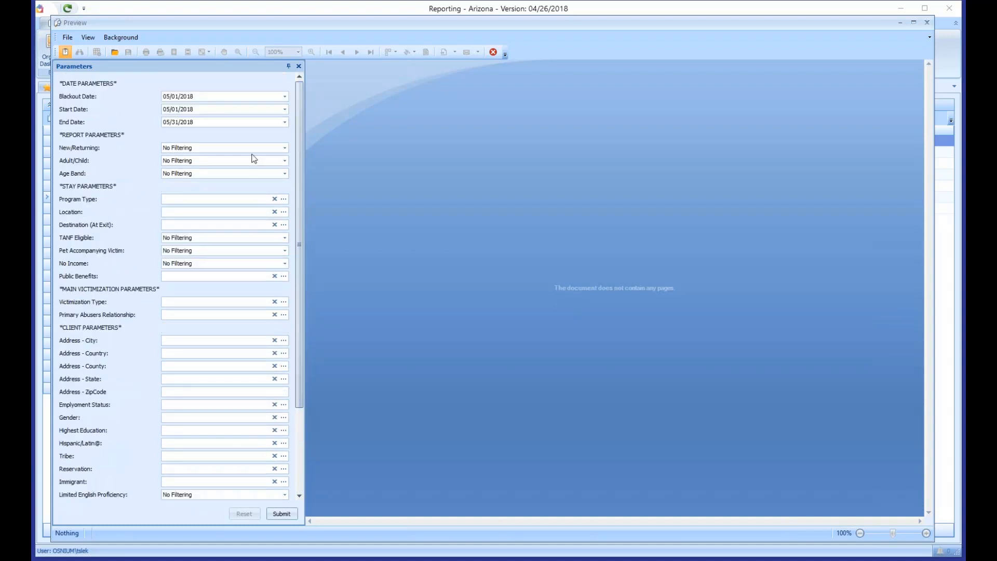
left_click(167, 110)
left_click(167, 96)
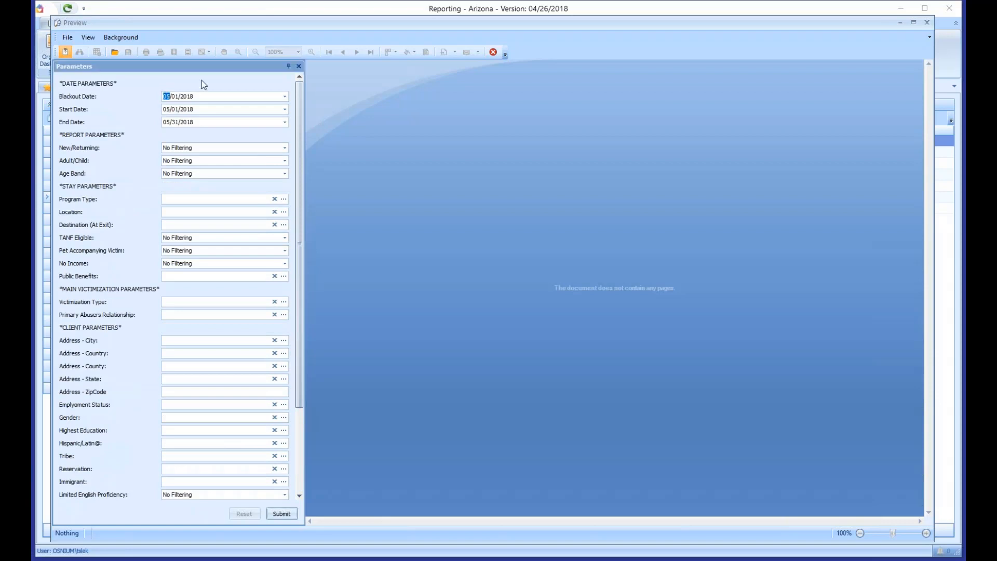
type("01")
key("Tab")
type("01")
left_click(281, 514)
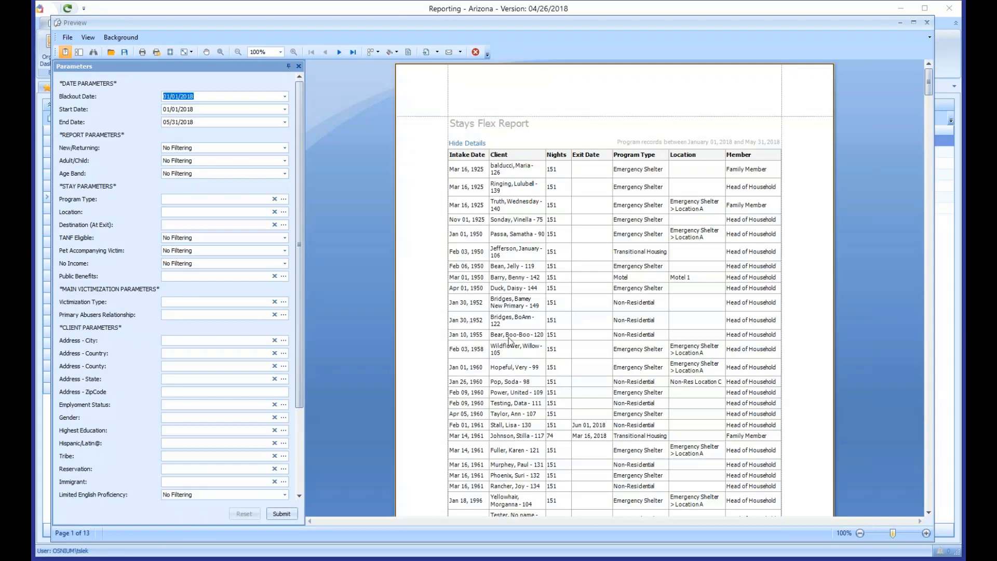
- Examine the Stays Flex Report's client stay records, their totals, and the BedNights breakdown by adult and child
scroll(509, 341, "up", 2, "ctrl")
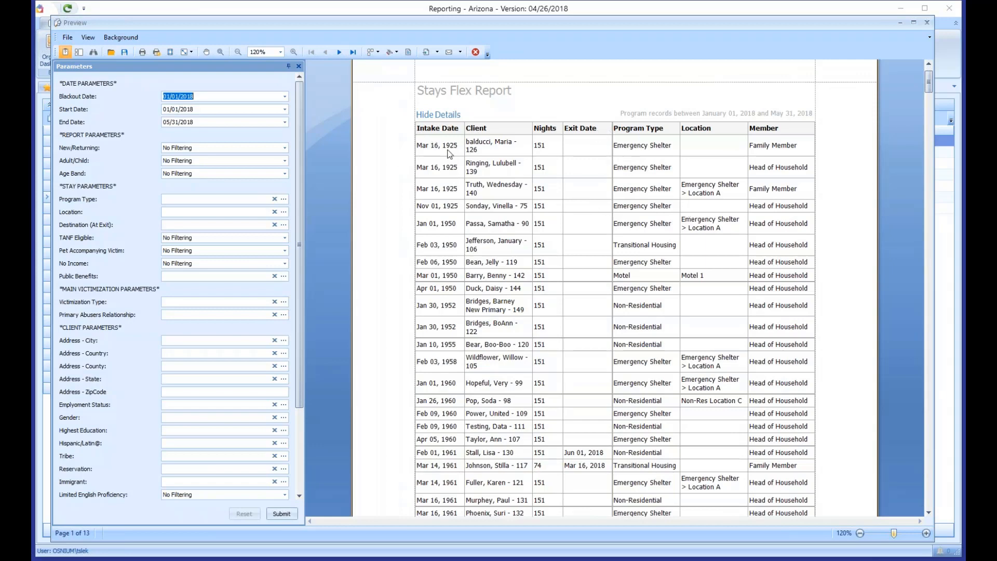
left_click(491, 147)
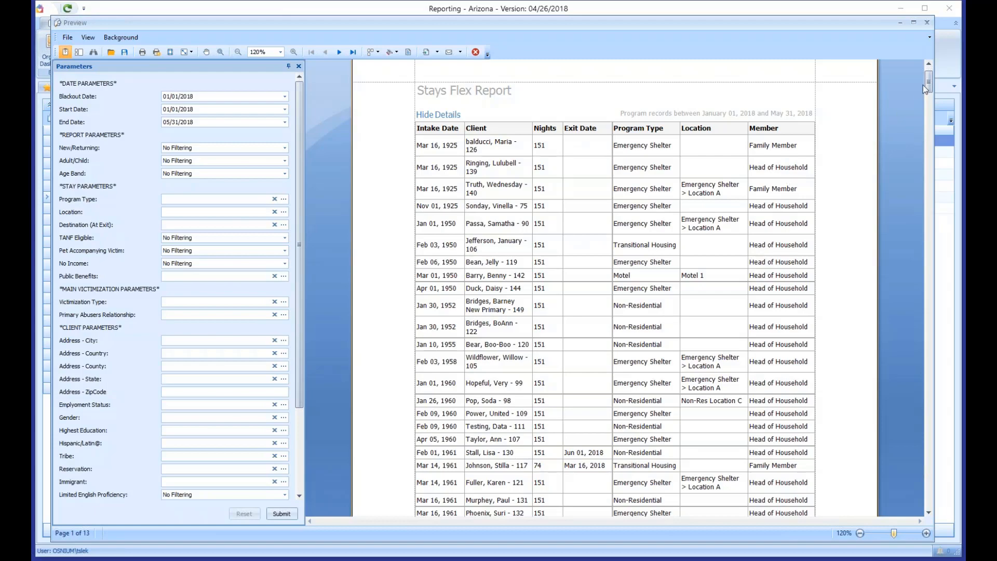
left_click_drag(928, 82, 933, 122)
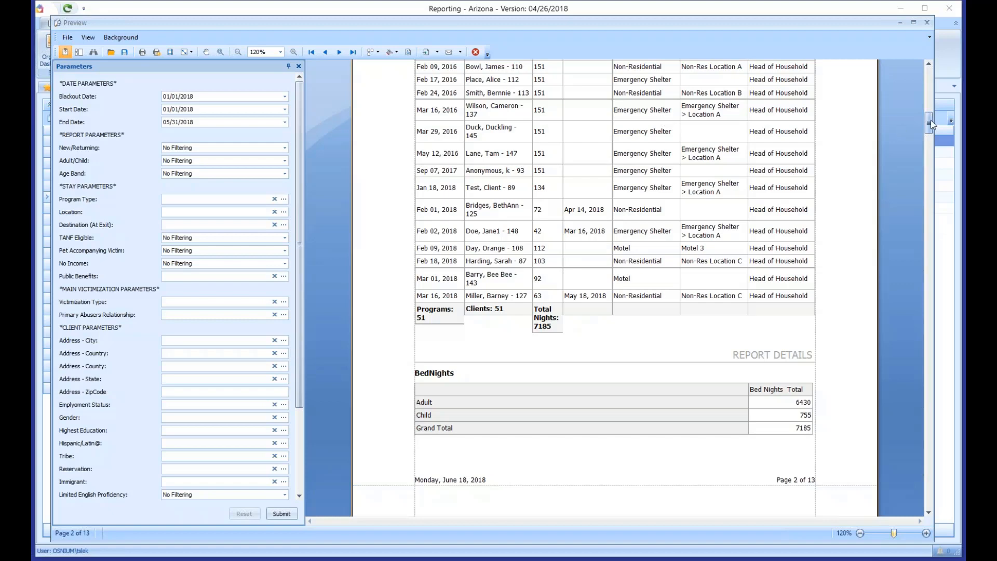
left_click_drag(931, 121, 929, 143)
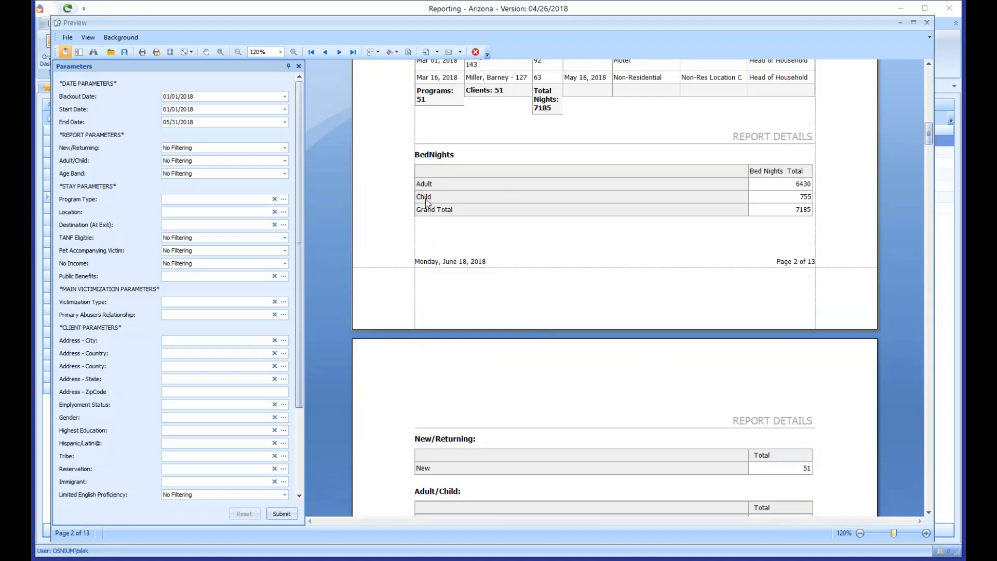
scroll(596, 218, "down", 1)
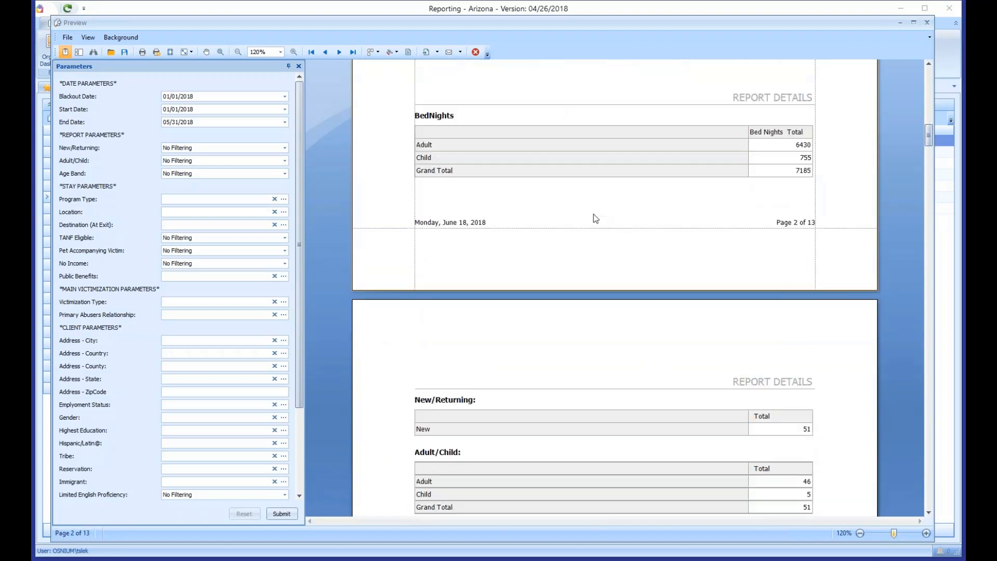
scroll(811, 153, "up", 1)
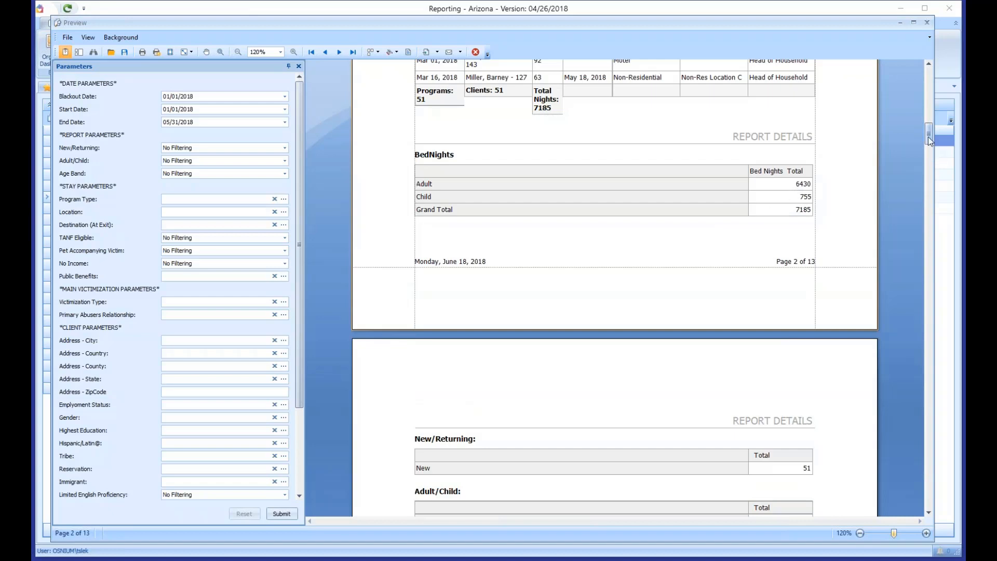
- Filter the Stays Flex Report to the Non-Residential program type, run it, and review the filtered stays and BedNights breakdown
left_click_drag(928, 133, 930, 79)
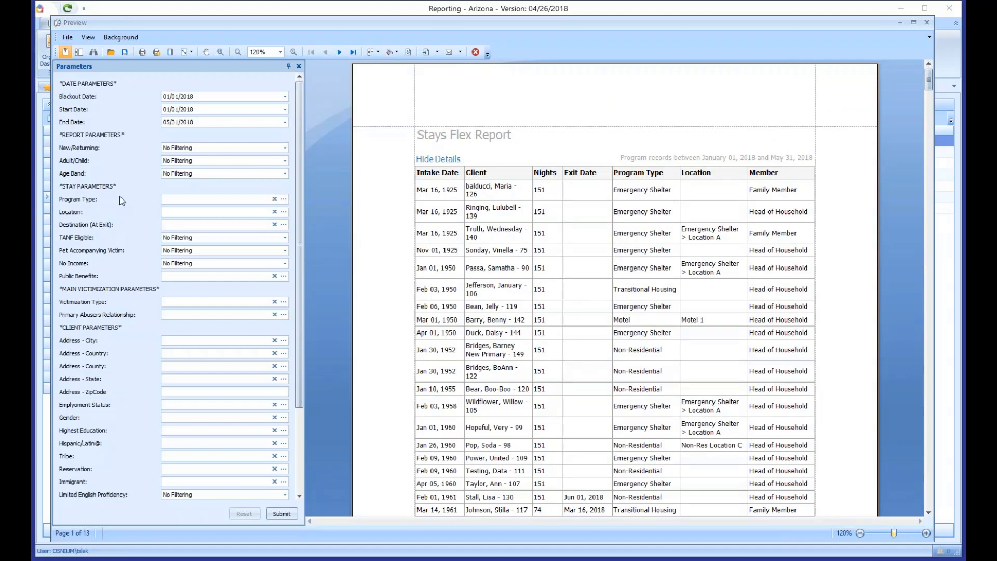
left_click(283, 201)
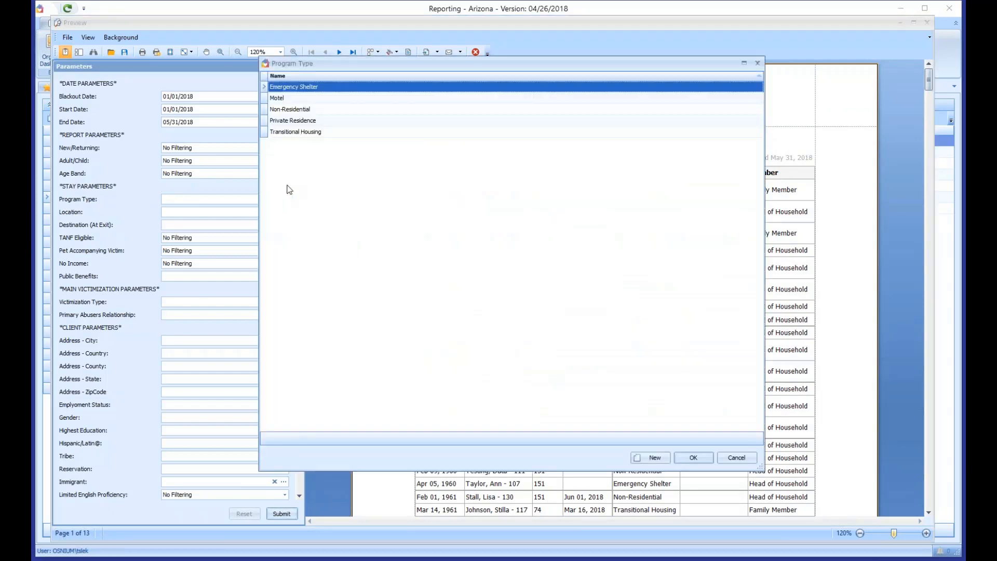
left_click(292, 111)
left_click(686, 458)
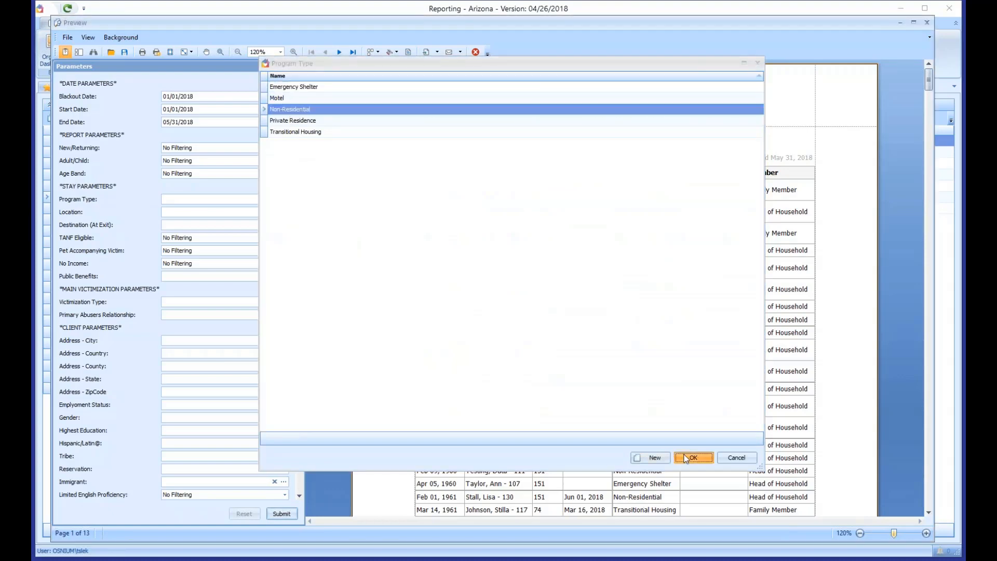
left_click(279, 513)
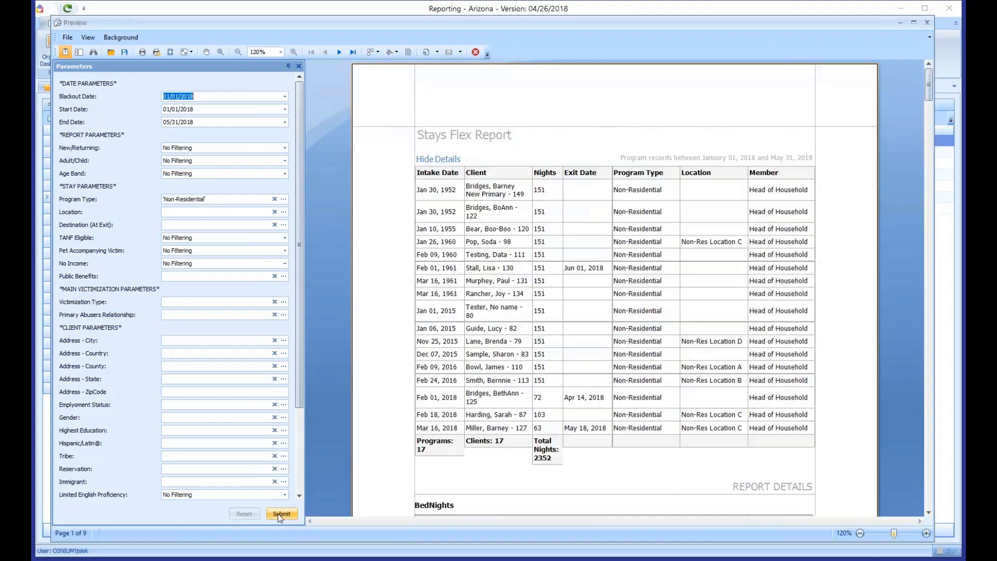
left_click_drag(436, 189, 711, 464)
left_click(690, 474)
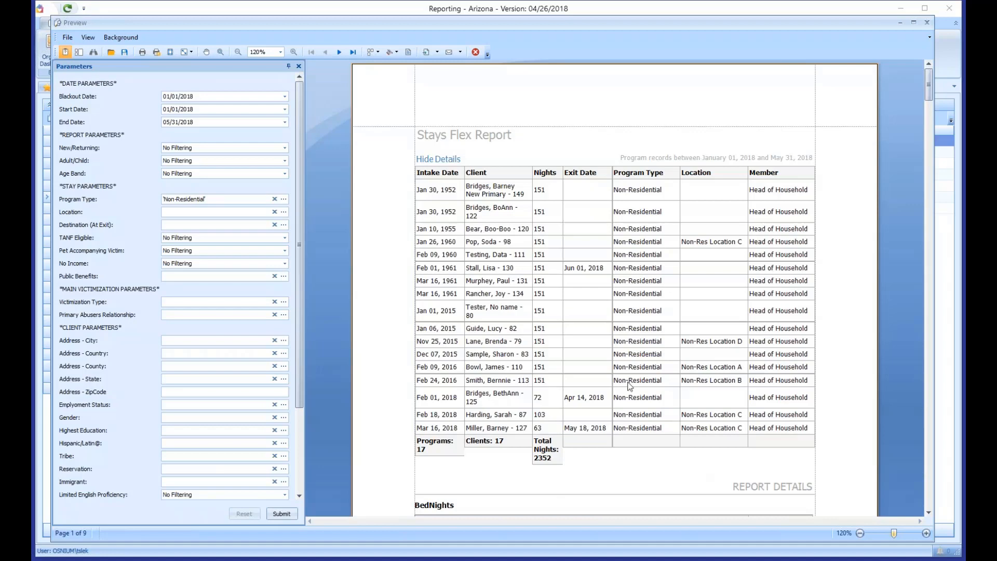
scroll(626, 385, "down", 3)
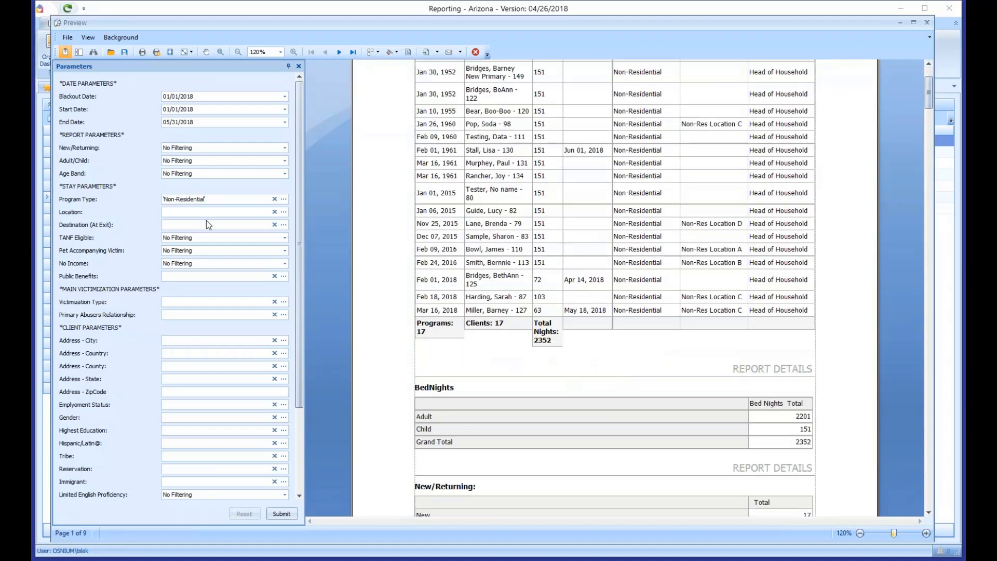
- Replace the Program Type filter with Emergency Shelter and rerun the Stays Flex Report
left_click(274, 199)
left_click(284, 199)
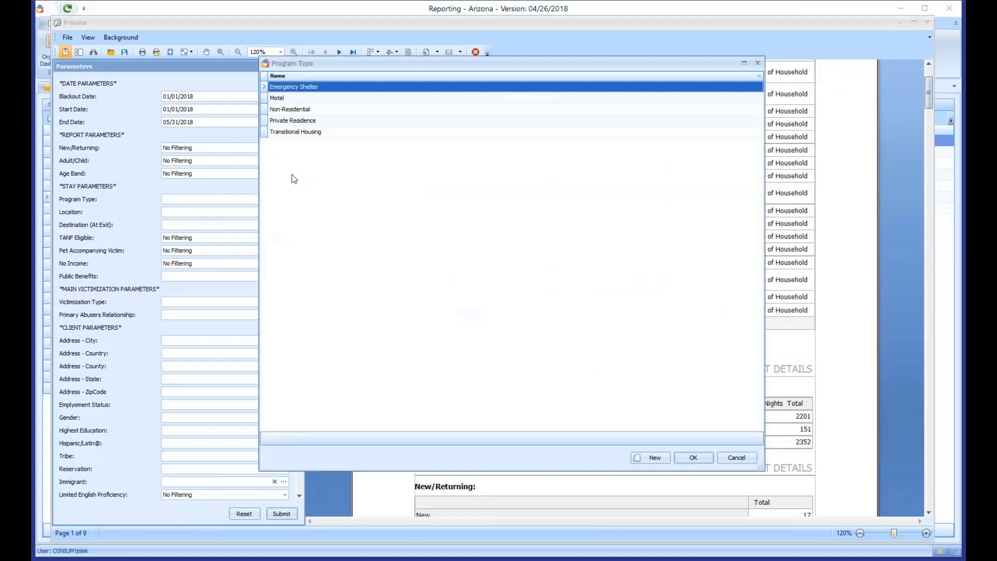
double_click(292, 89)
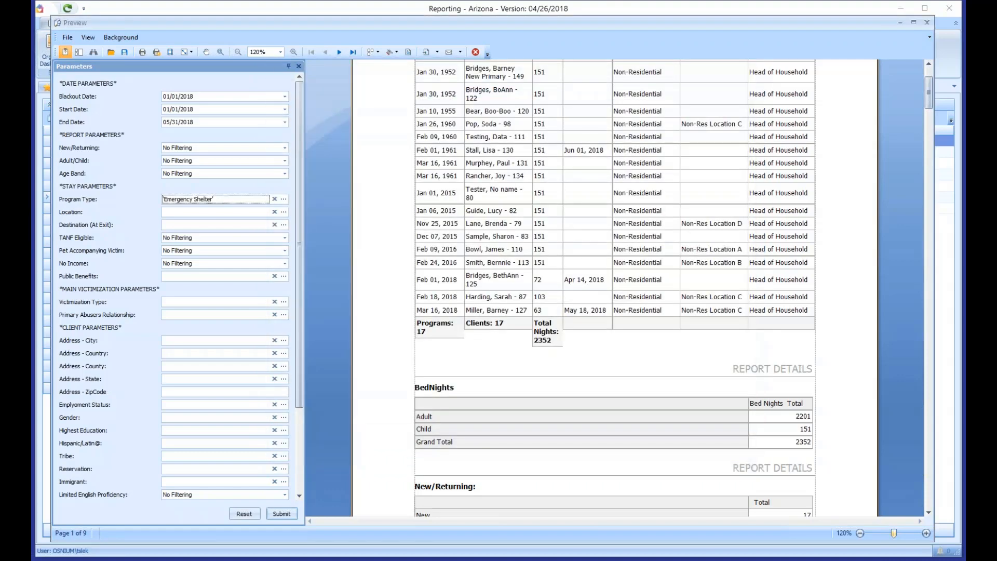
left_click(282, 514)
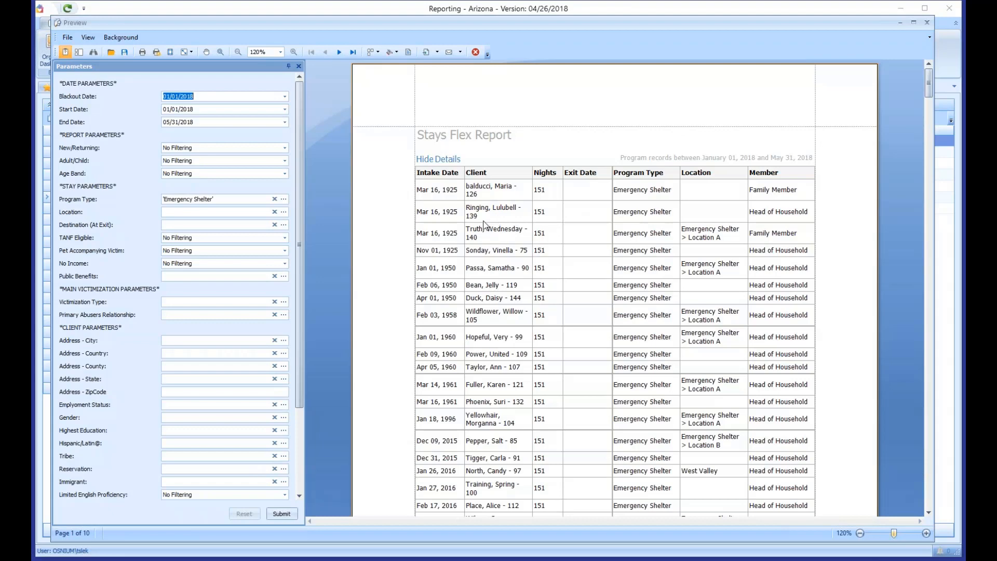
- Examine the Emergency Shelter stay records, BedNights, New/Returning, Adult/Child, Age Bands, and Location breakdowns
scroll(484, 230, "down", 3)
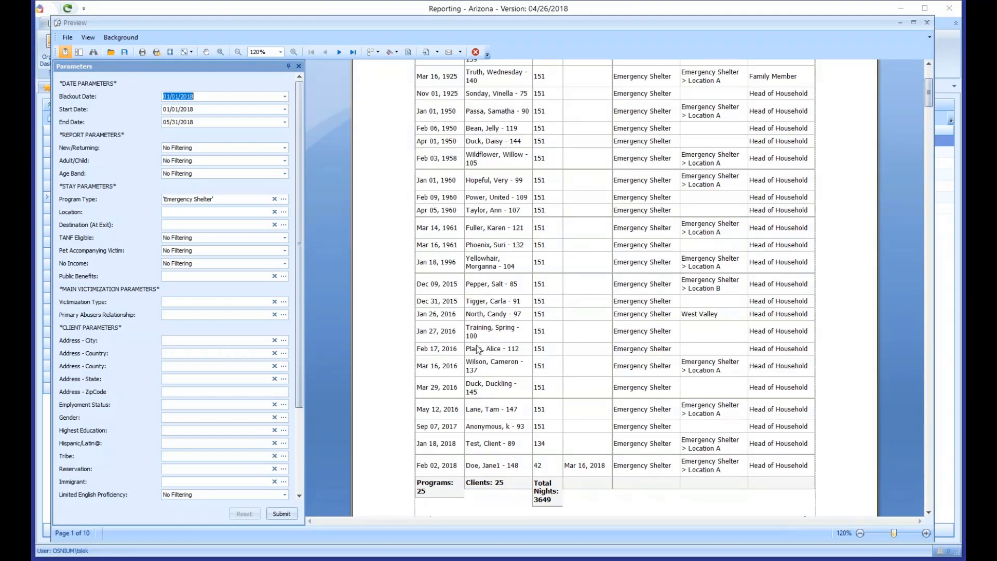
scroll(478, 349, "down", 10)
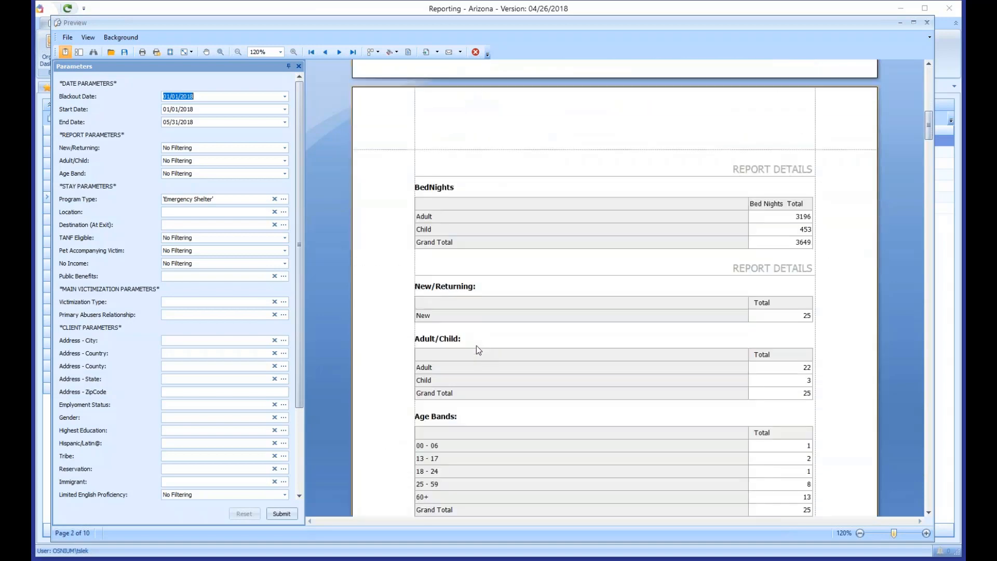
scroll(476, 345, "down", 4)
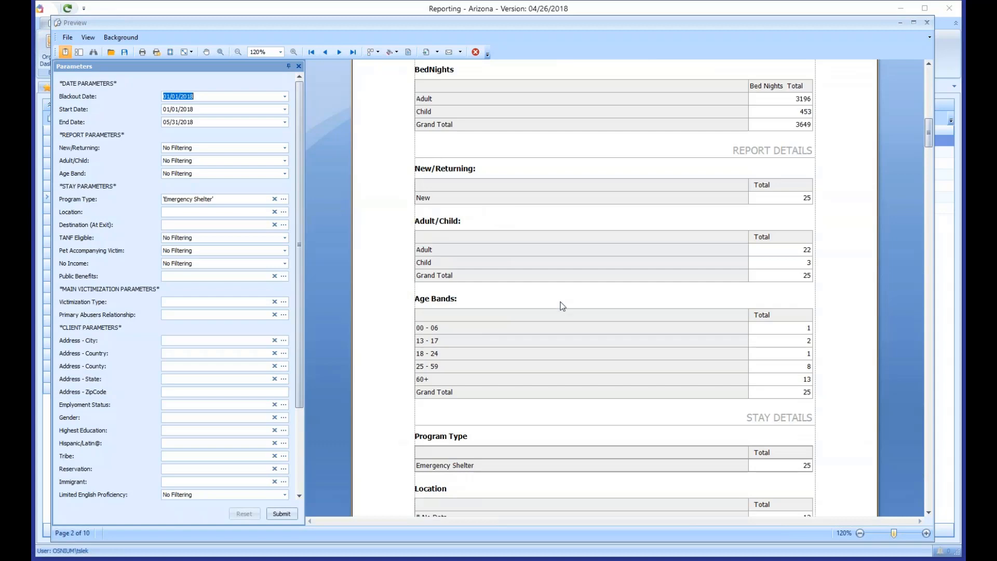
scroll(563, 301, "down", 2)
scroll(563, 301, "down", 5)
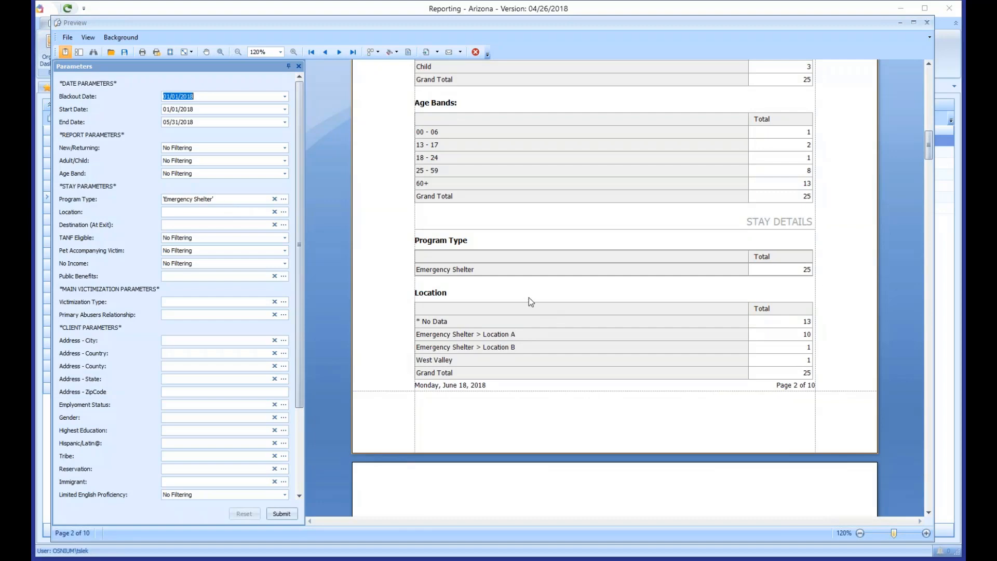
scroll(529, 297, "down", 1)
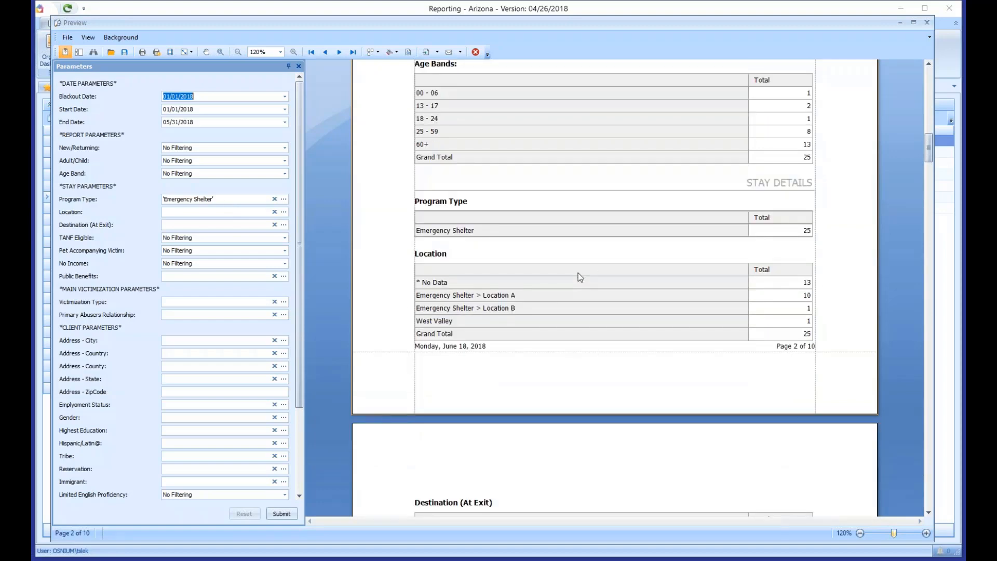
- Examine the remaining report sections from Destination (At Exit) and Public Benefits through victimization and client details to the last page
scroll(580, 276, "down", 7)
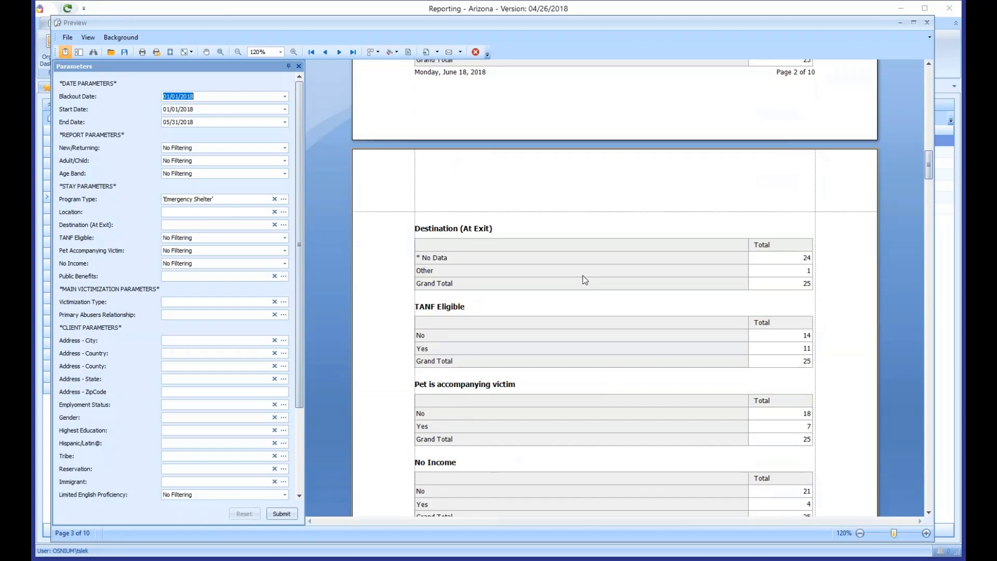
scroll(676, 289, "up", 1)
left_click(698, 297)
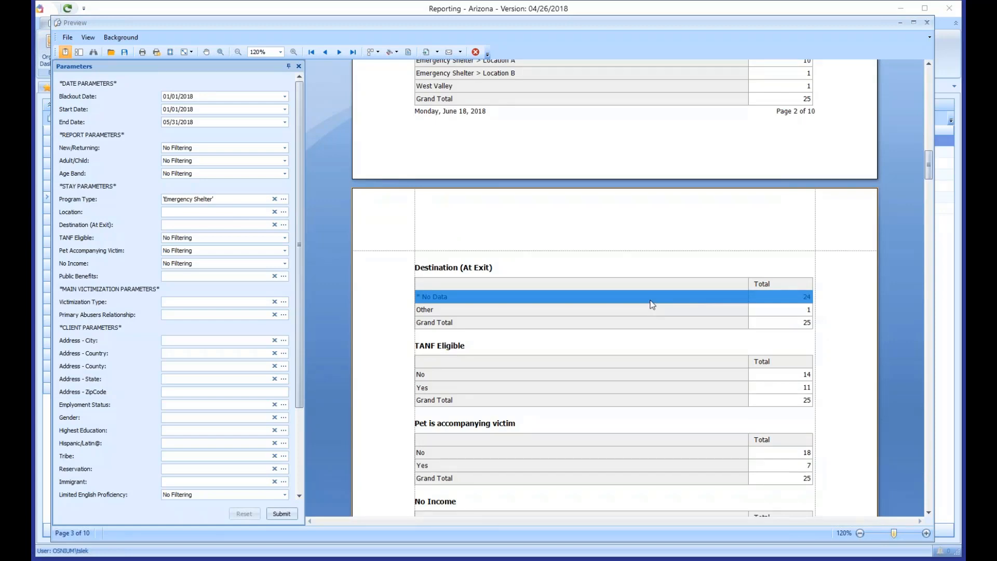
scroll(653, 304, "down", 1)
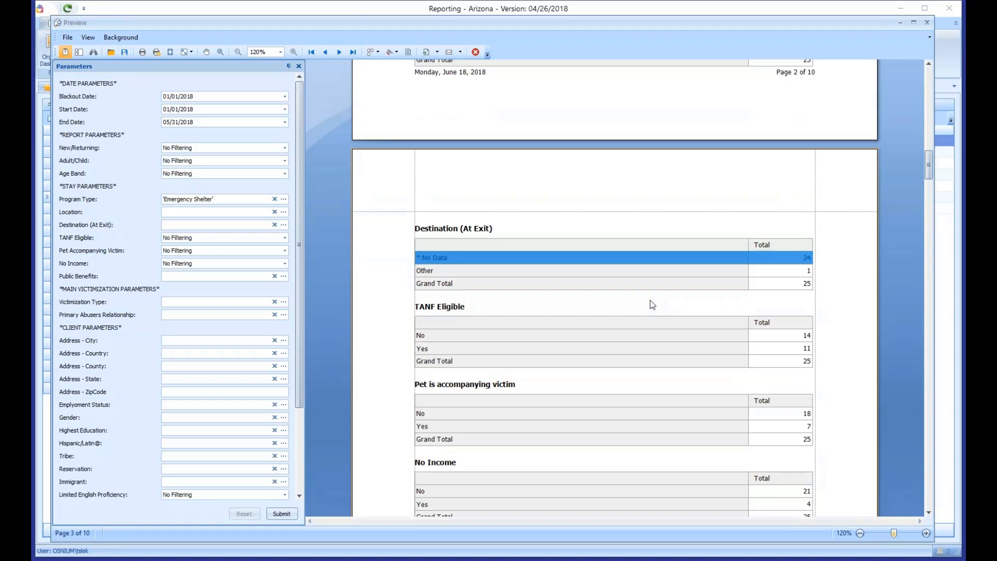
scroll(645, 296, "down", 1)
scroll(644, 296, "down", 2)
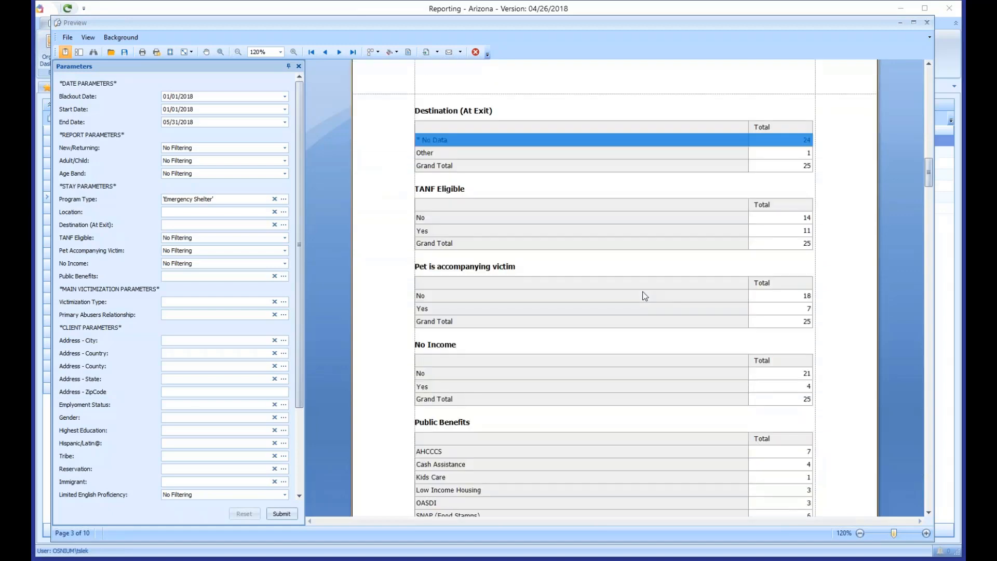
scroll(644, 295, "down", 5)
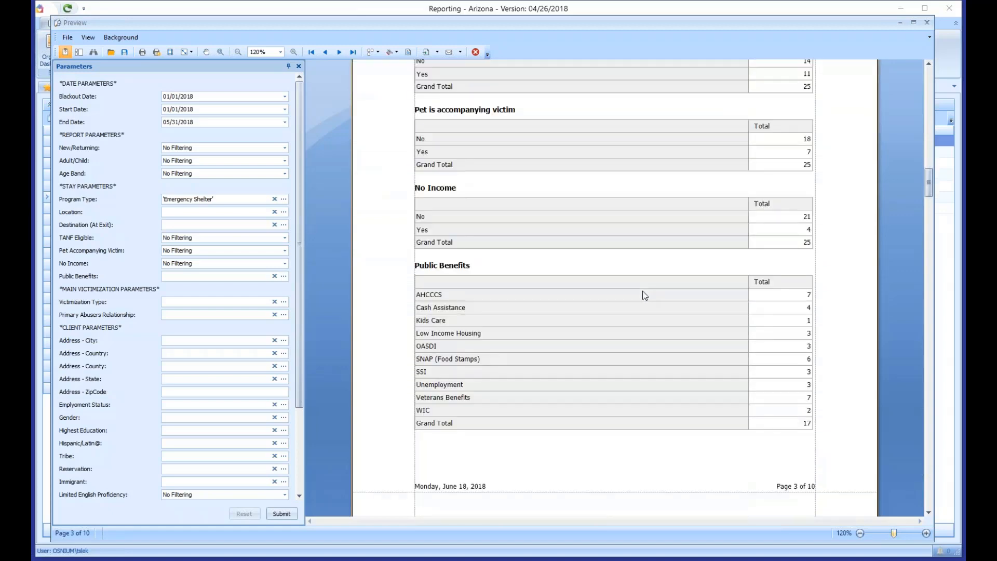
scroll(644, 295, "down", 2)
scroll(645, 295, "down", 4)
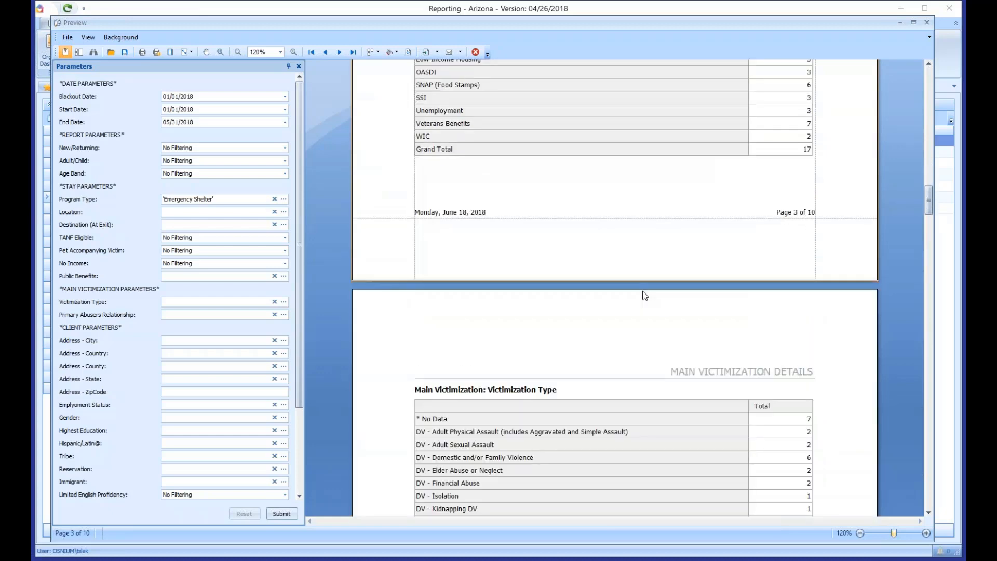
scroll(645, 295, "down", 6)
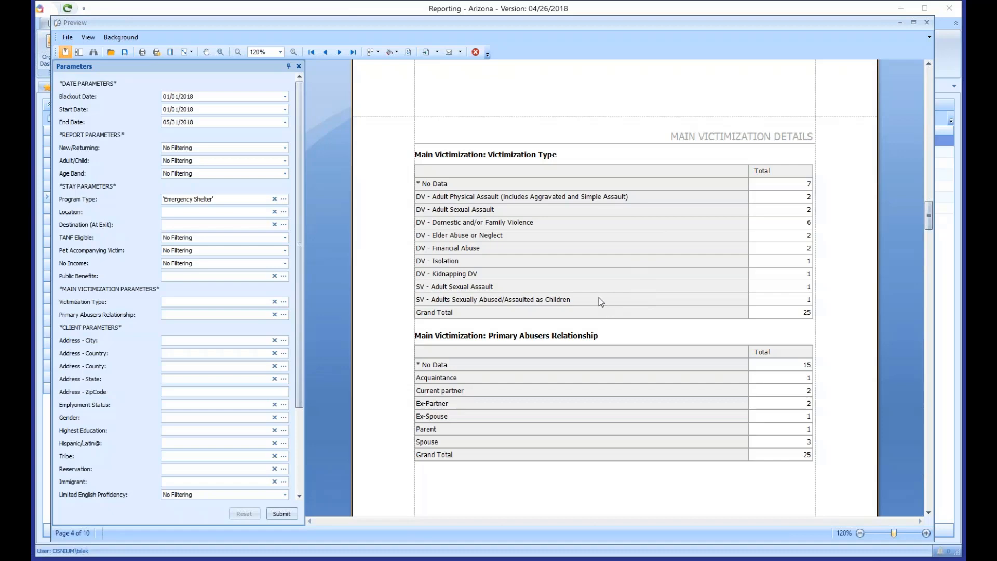
left_click_drag(930, 214, 930, 261)
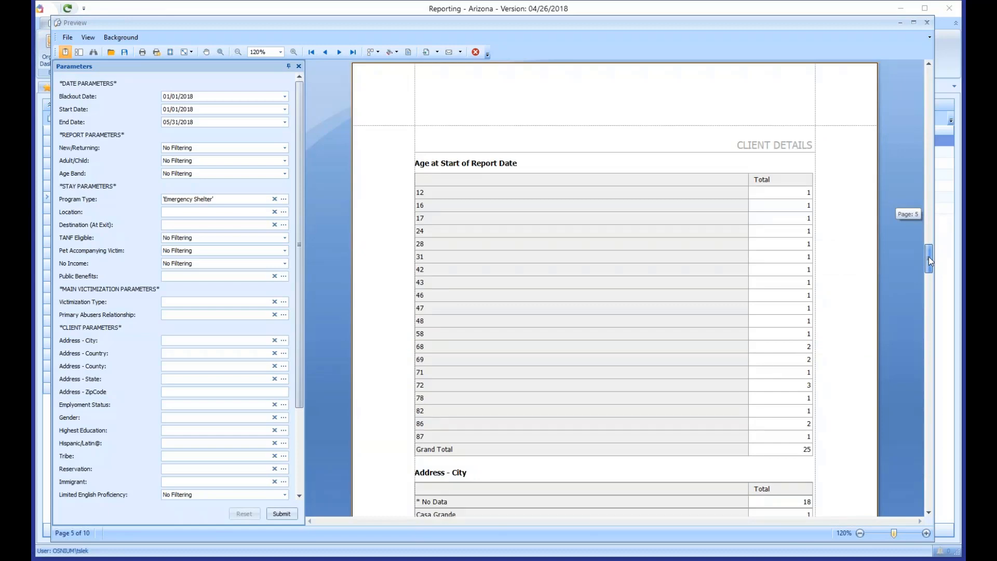
left_click_drag(930, 260, 930, 259)
left_click_drag(930, 256, 930, 476)
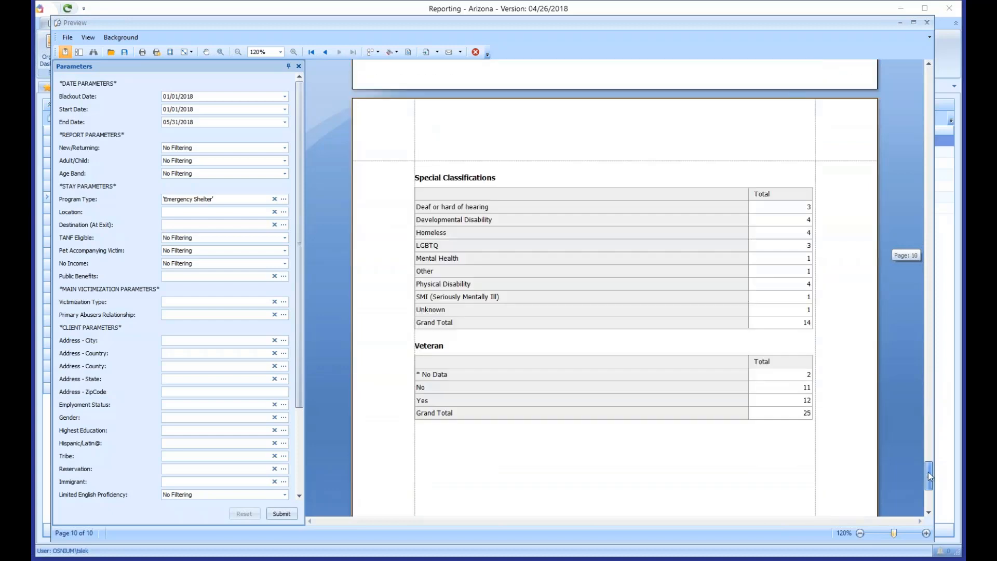
- Set the Start Date to 03/01/2018, rerun the Stays Flex Report, and check its night totals and BedNights breakdown
left_click_drag(928, 472, 908, 56)
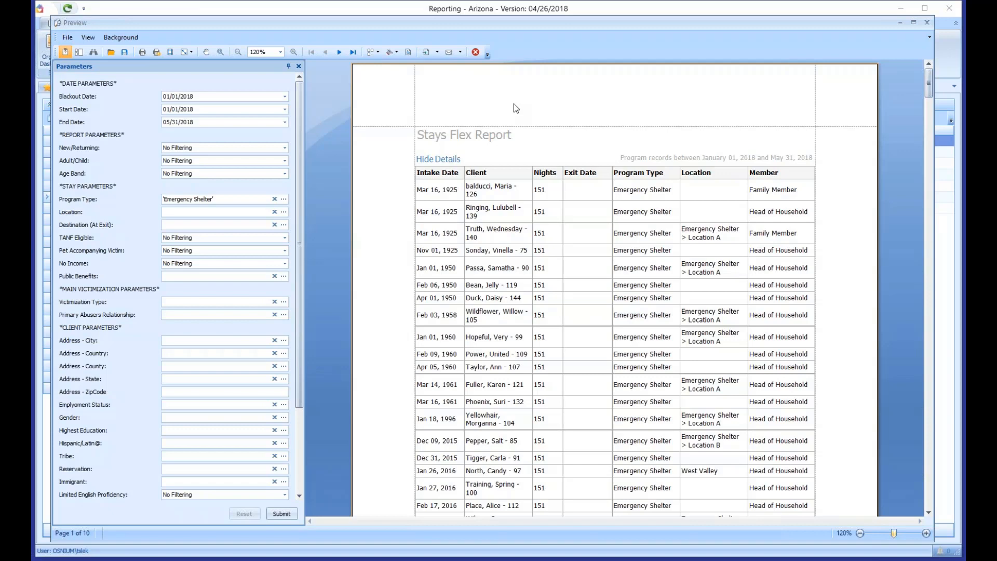
left_click(224, 108)
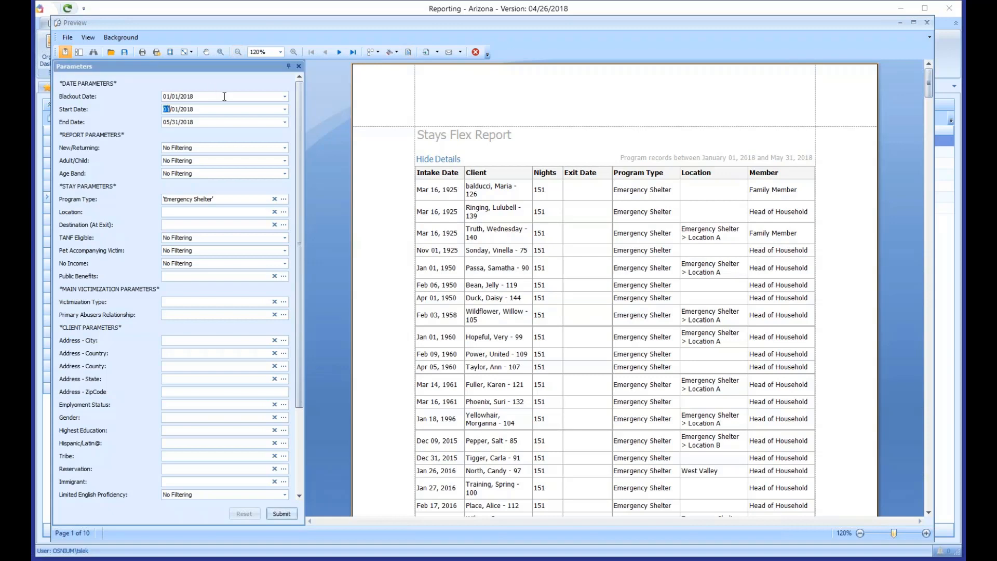
left_click(281, 513)
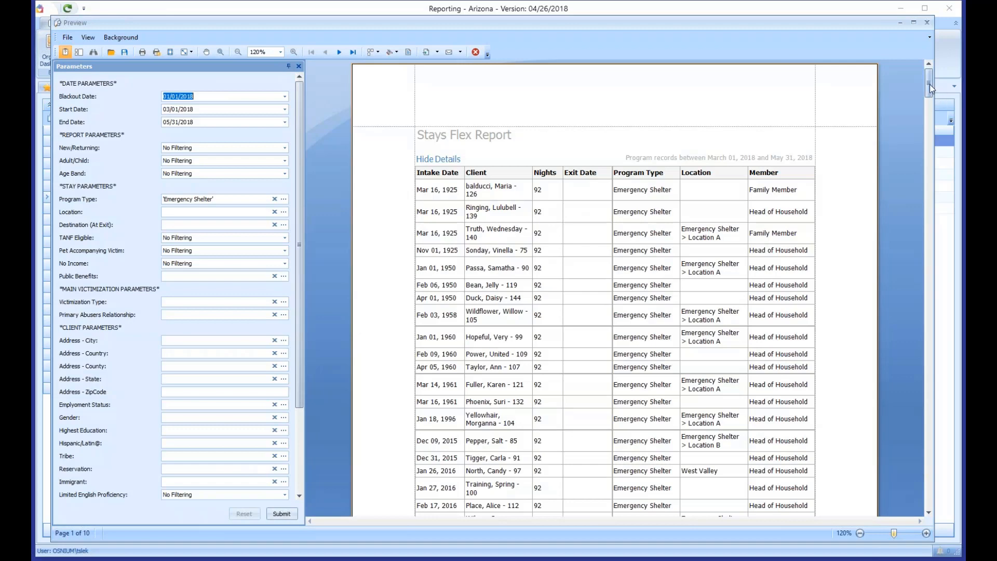
left_click_drag(930, 84, 930, 96)
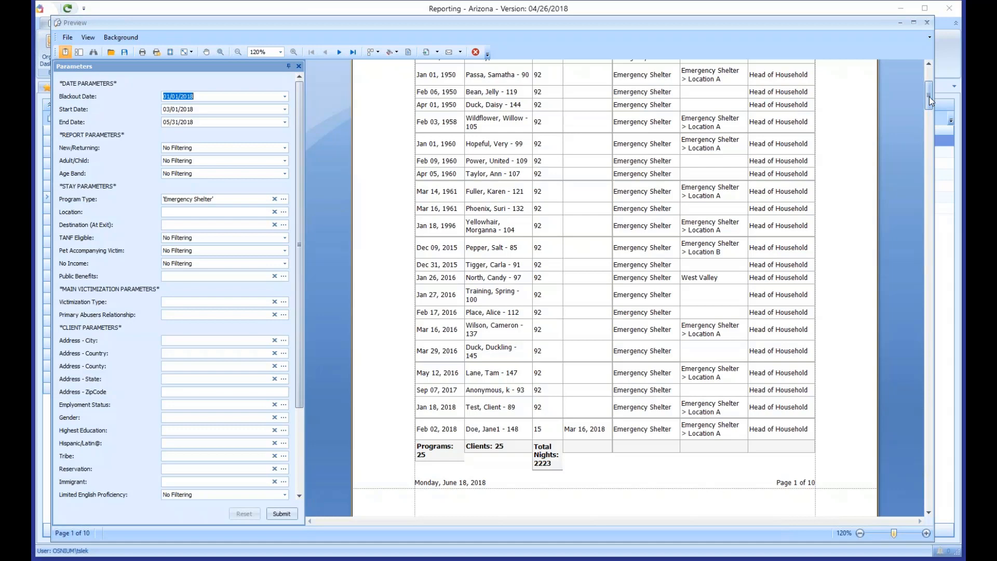
left_click_drag(930, 96, 930, 129)
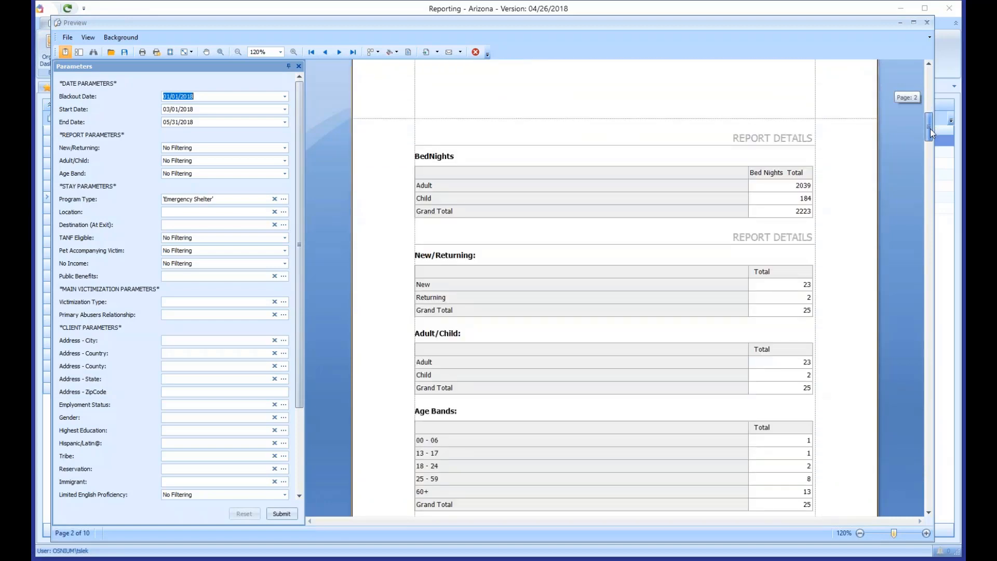
left_click_drag(930, 129, 927, 80)
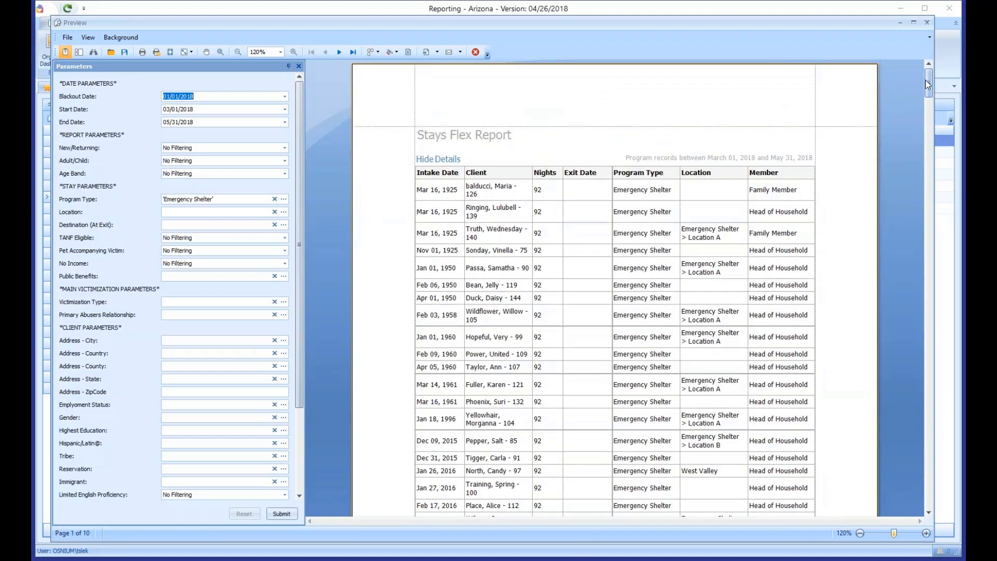
- Close the Stays Flex Report preview, open the Programs Flex Report: Admission/Discharge, and widen its parameters area
left_click(927, 23)
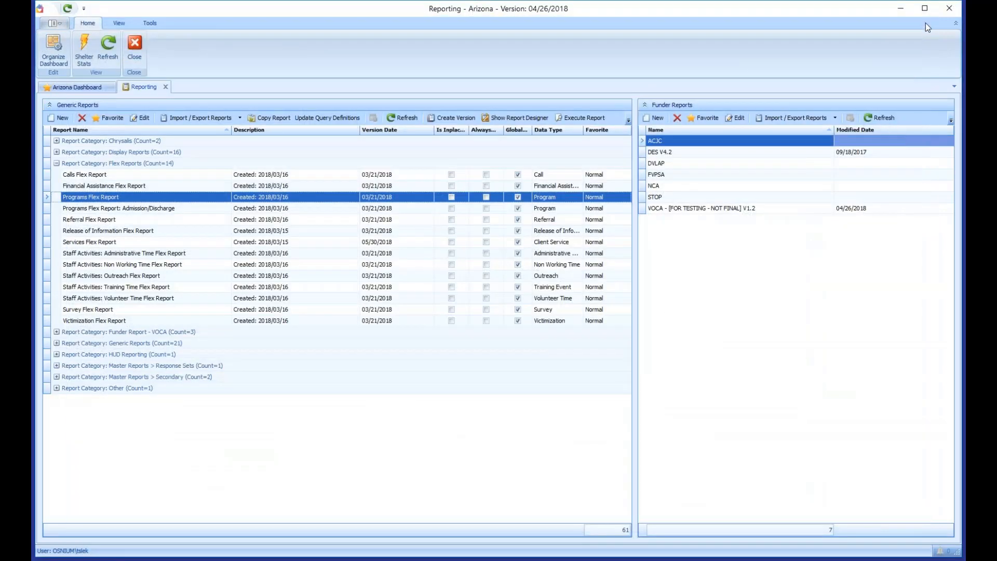
left_click(104, 209)
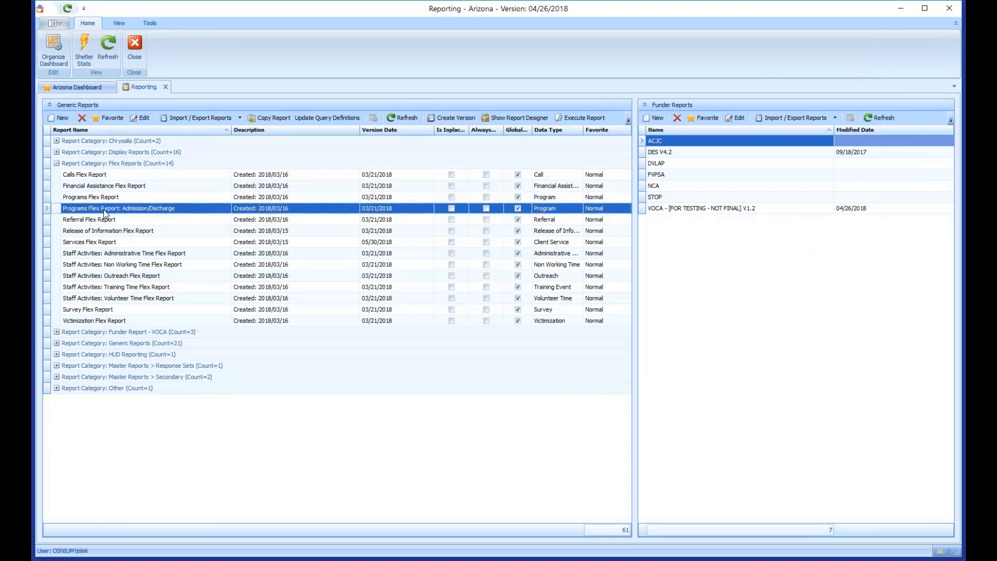
double_click(154, 209)
left_click_drag(160, 203, 290, 202)
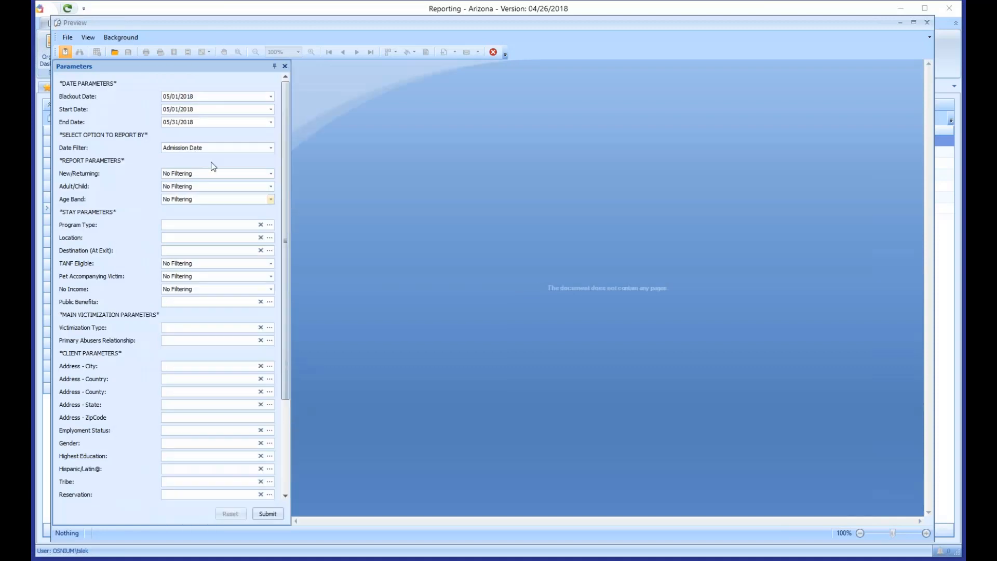
- Set Blackout Date and Start Date to 01/01/2018, review the Date Filter options, and choose Admission Date
left_click(168, 96)
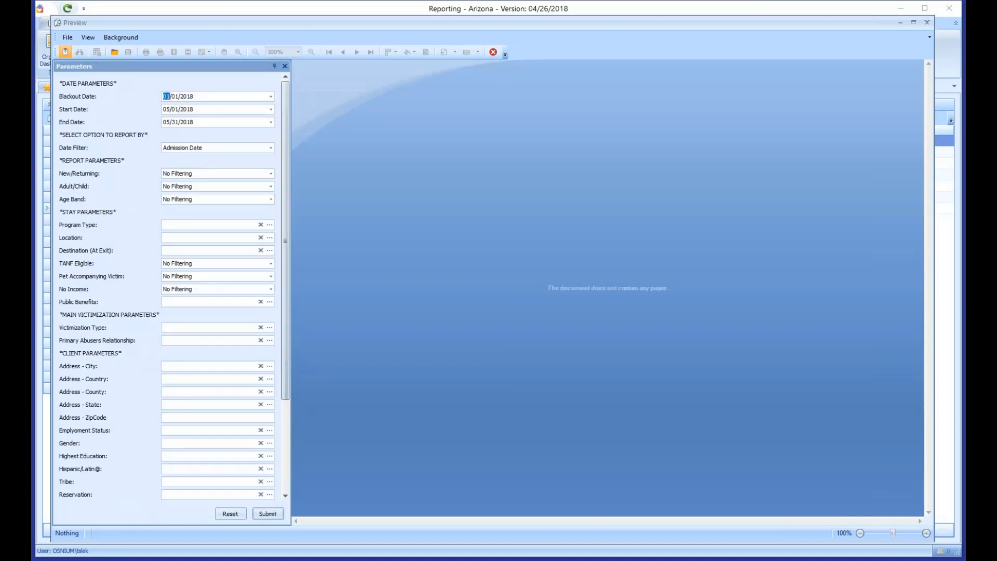
key("Tab")
type("1/01")
left_click(223, 96)
left_click(208, 149)
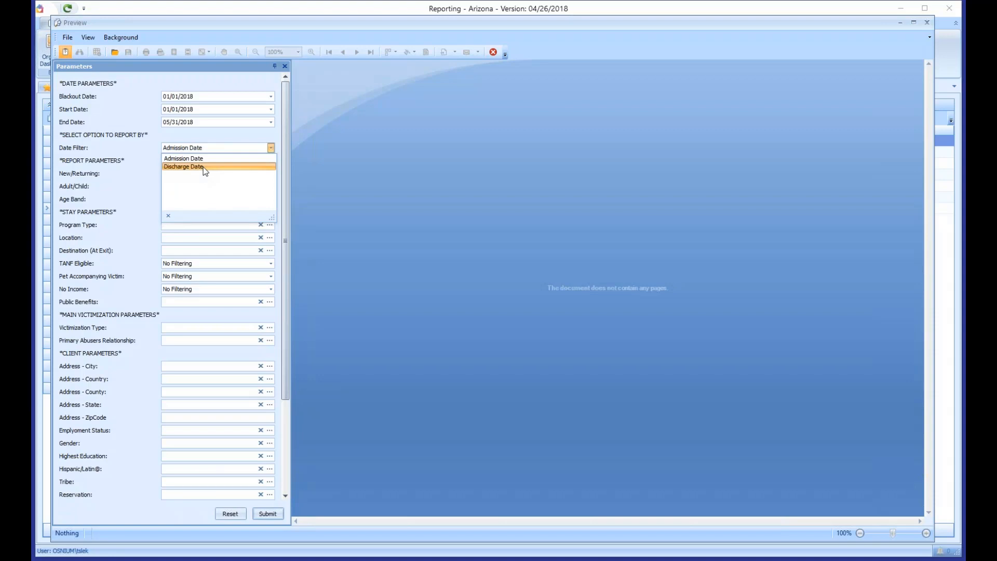
left_click(205, 159)
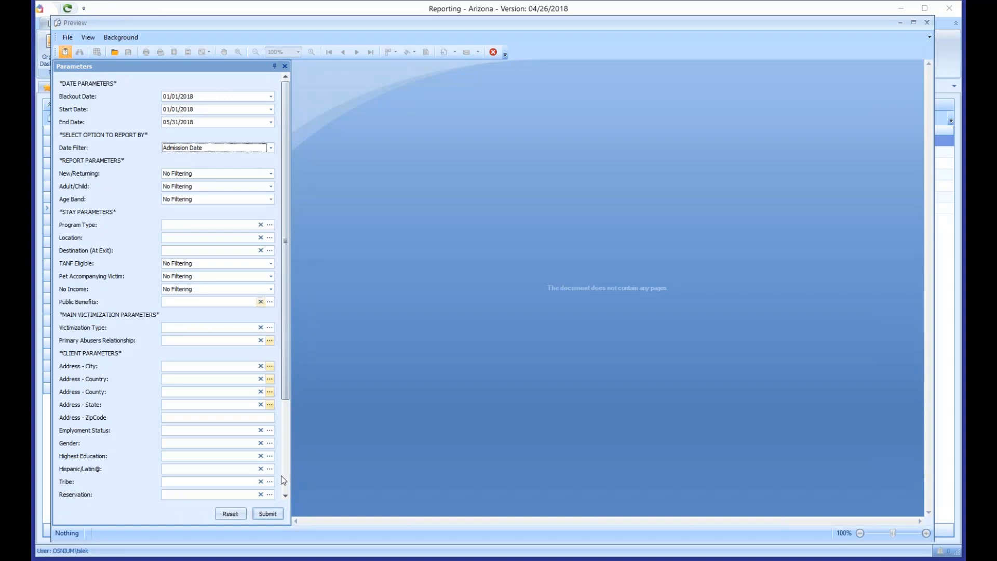
- Run the Admission/Discharge report by Admission Date and check the intake dates of the listed programs
left_click(271, 515)
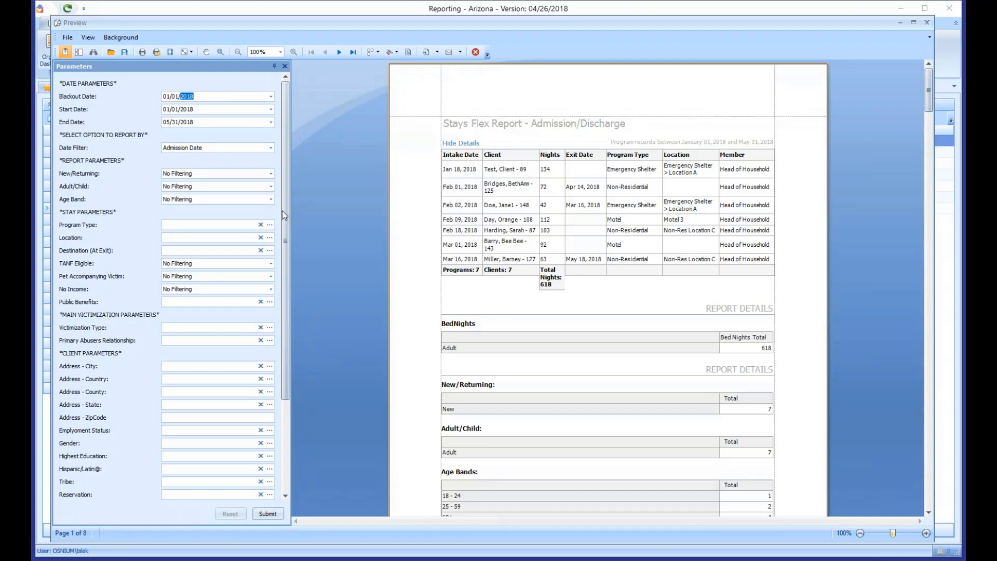
left_click(464, 167)
left_click_drag(463, 169, 474, 259)
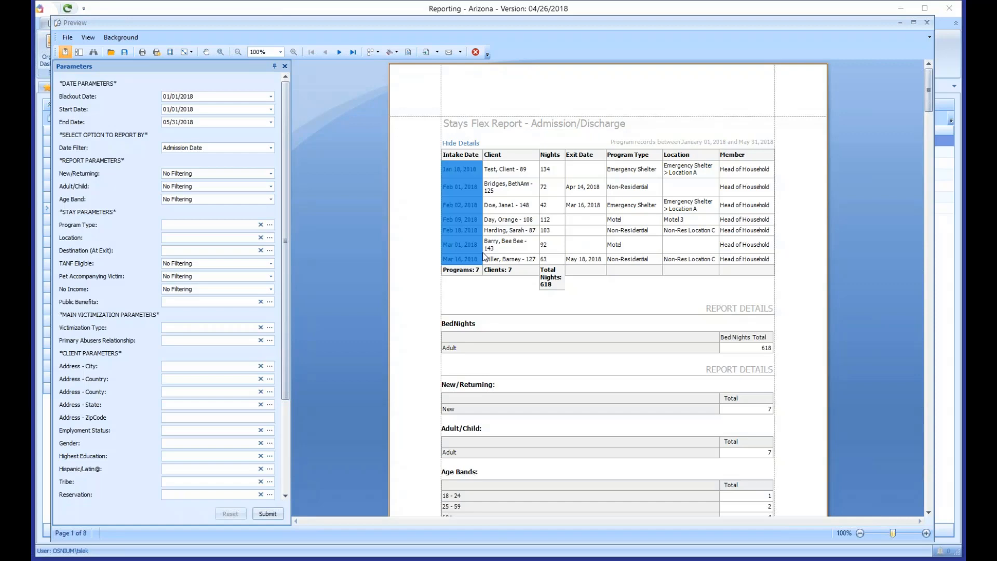
- Set the Date Filter to Discharge Date, rerun the report, and review its exit dates and the remaining filter parameters
left_click(179, 148)
left_click(179, 167)
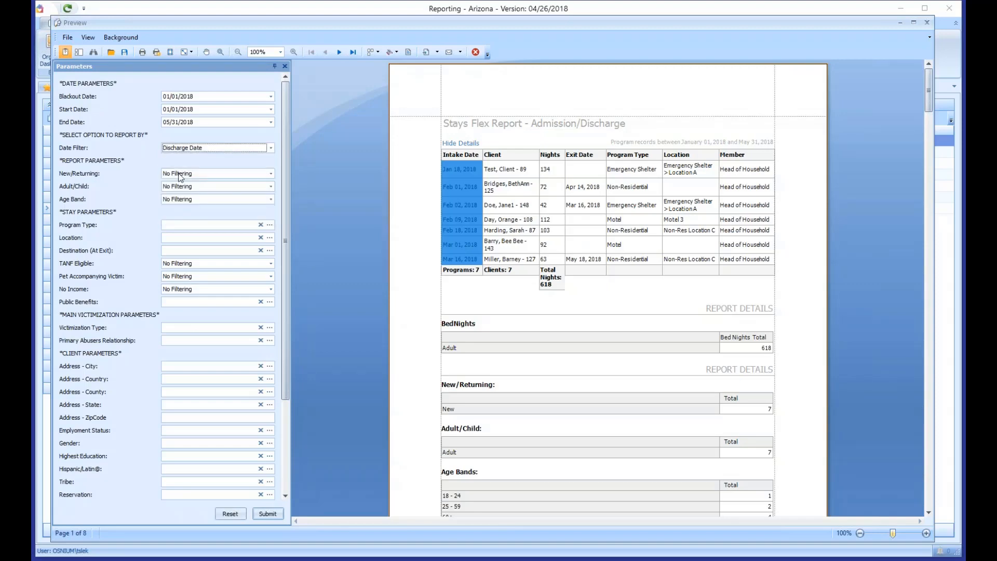
left_click(268, 514)
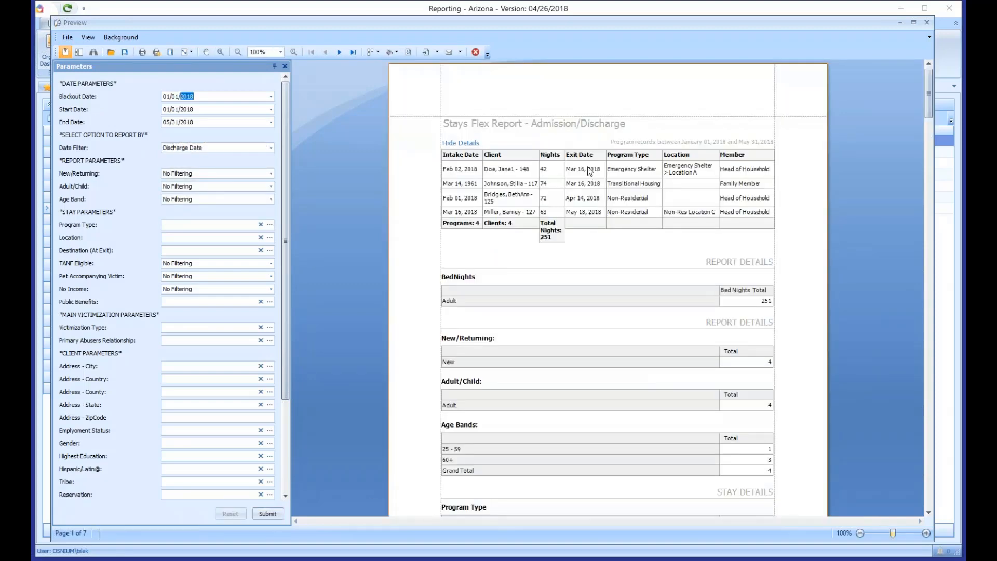
left_click_drag(592, 168, 594, 215)
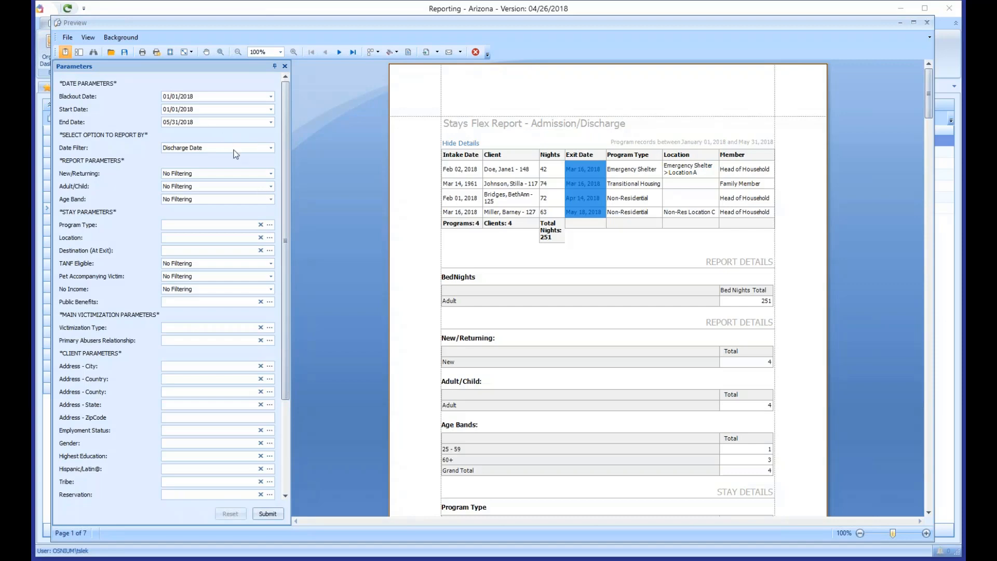
left_click_drag(289, 159, 303, 276)
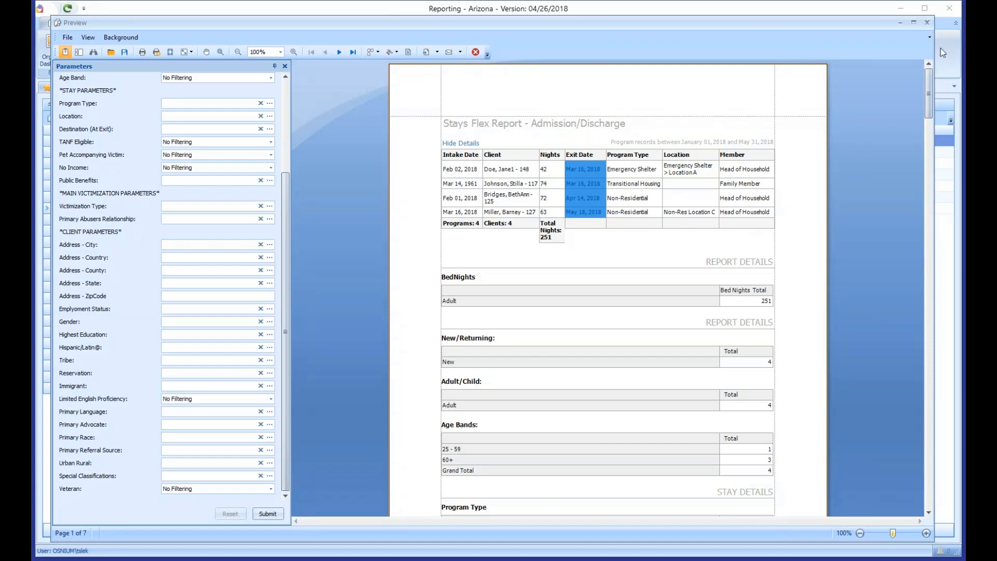
- Close the Admission/Discharge report preview and open the Calls Flex Report
left_click(928, 22)
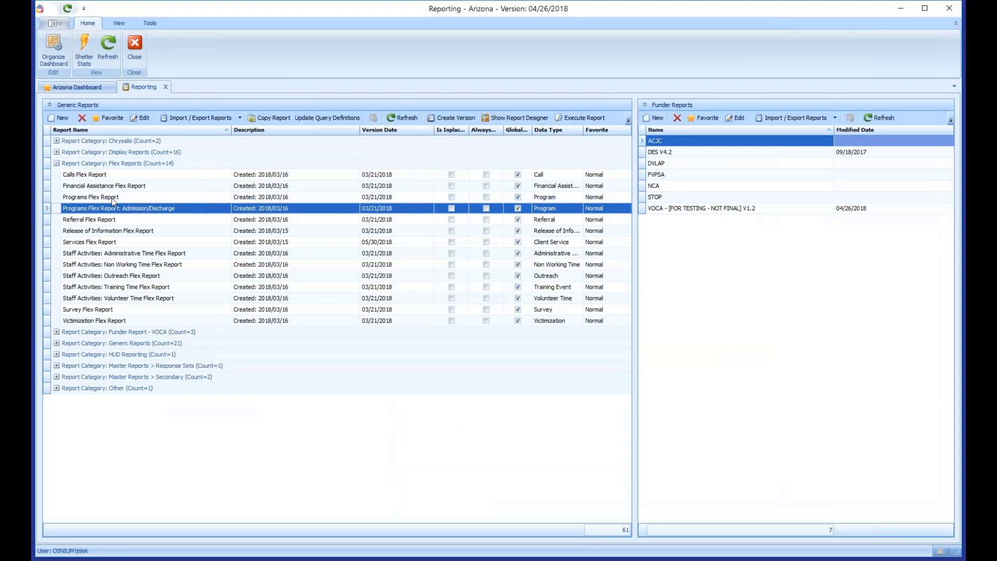
left_click(86, 175)
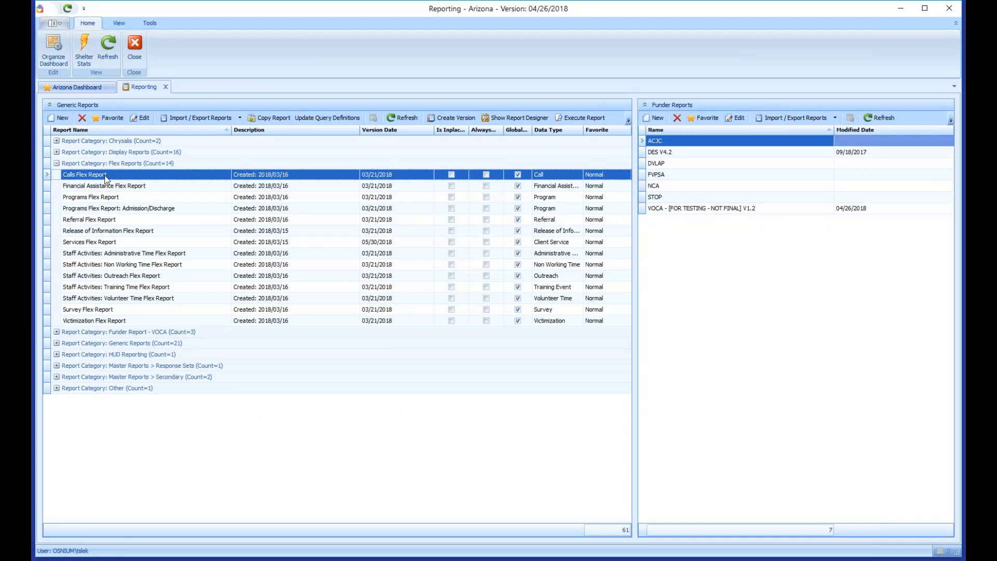
double_click(105, 175)
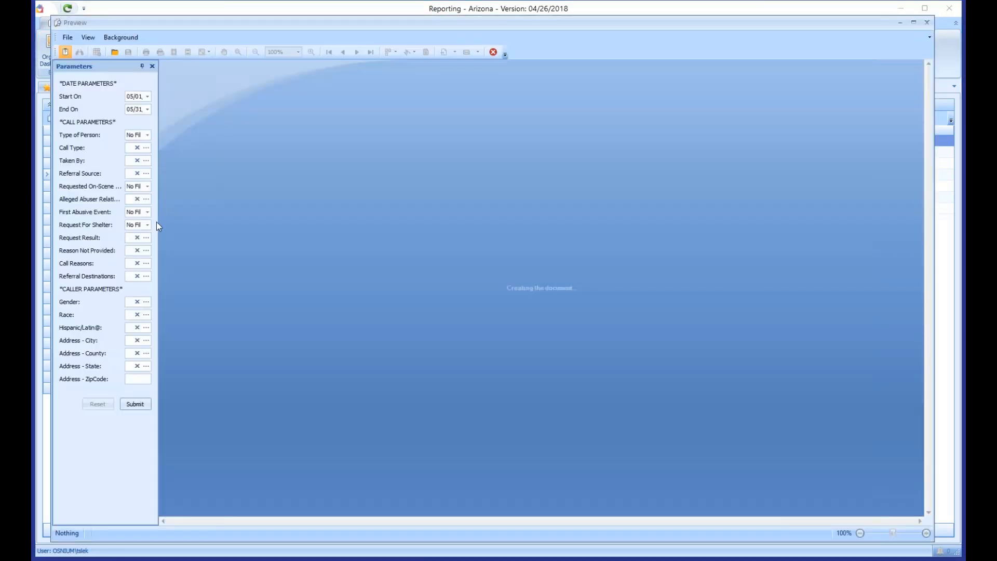
- Widen the parameters area, set Start On to 01/01/2018, and run the Calls Flex Report
left_click_drag(157, 223, 287, 220)
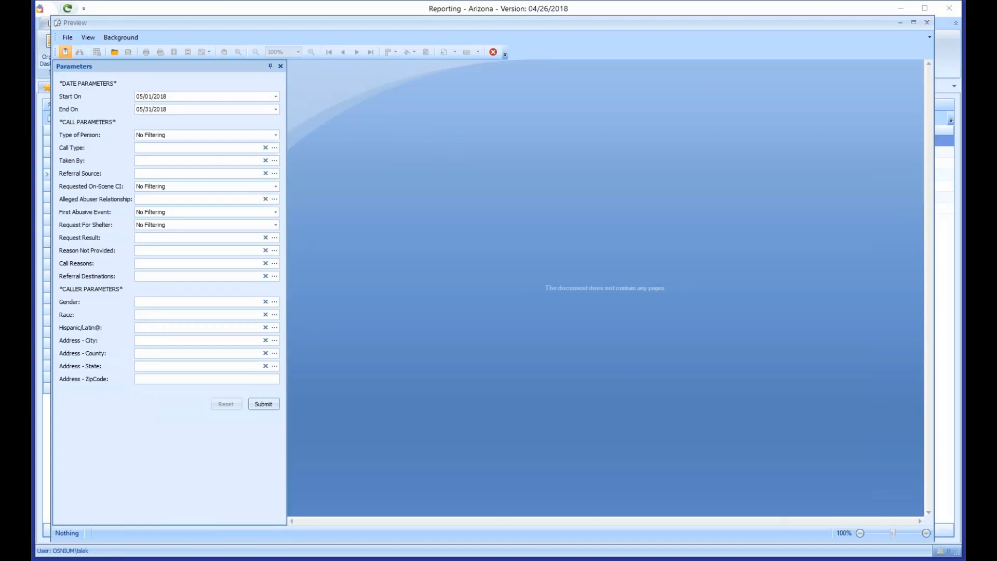
left_click(163, 99)
left_click(140, 98)
type("1")
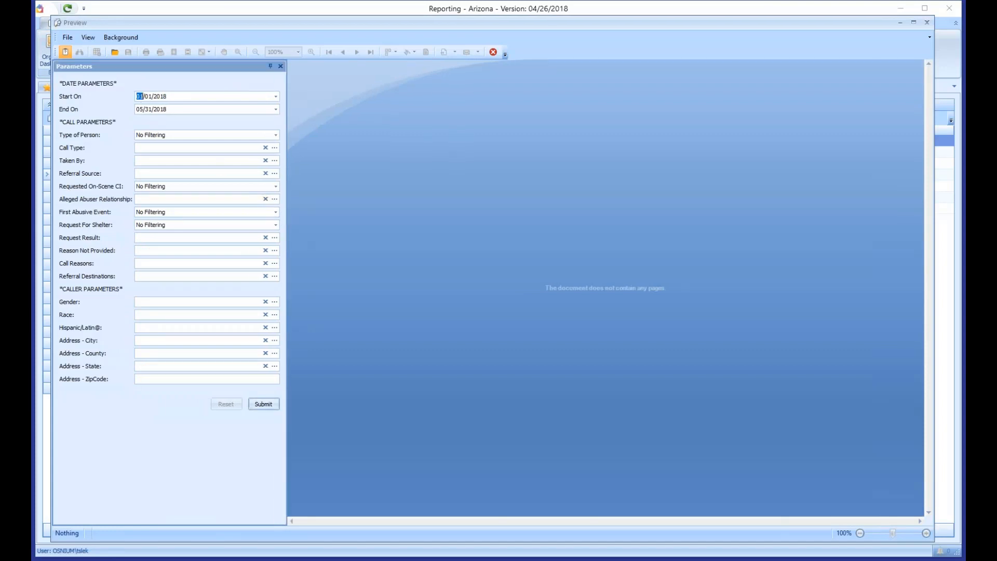
key("Right")
left_click(264, 404)
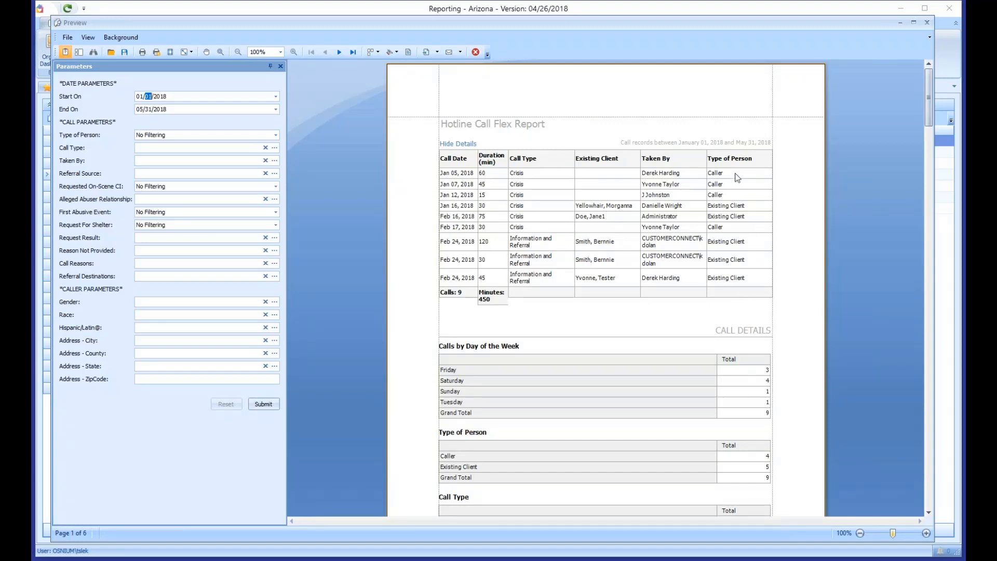
- Check the Type of Person column in the call list and review the options of the Type of Person filter
left_click_drag(738, 180, 745, 279)
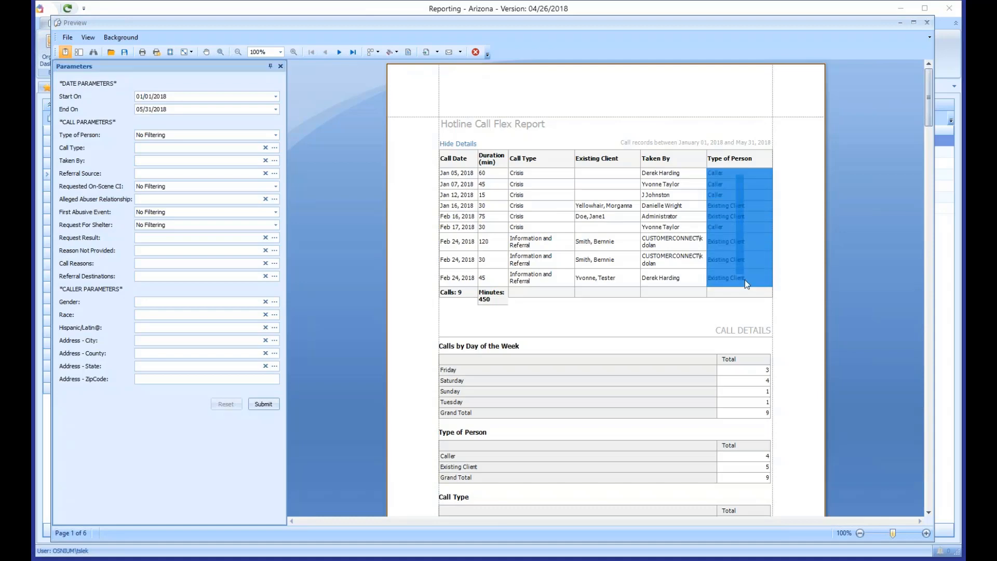
left_click(719, 327)
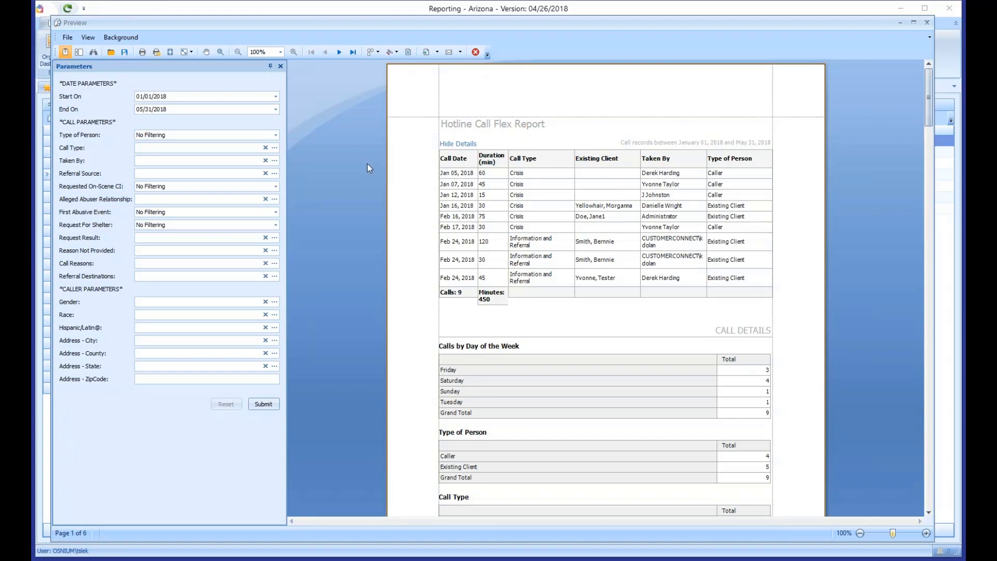
left_click(276, 136)
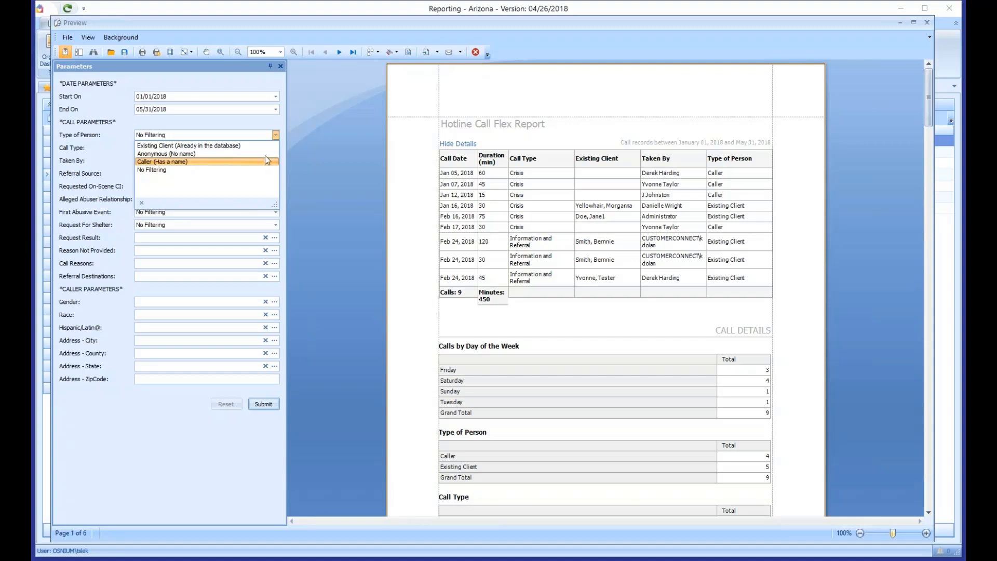
left_click(324, 156)
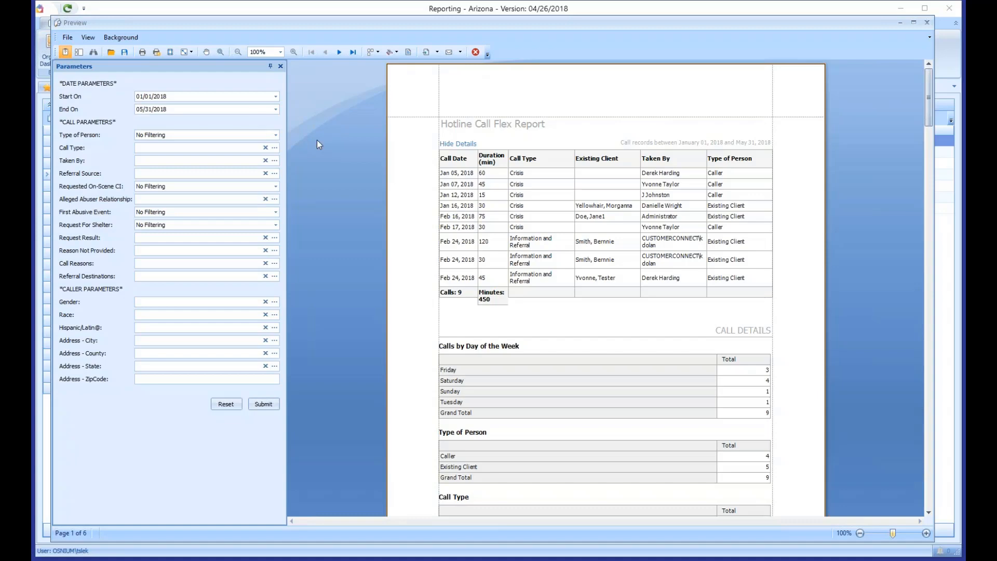
- Examine the call total and the call detail sections from Calls by Day of the Week through Reason Not Provided
scroll(339, 138, "down", 1)
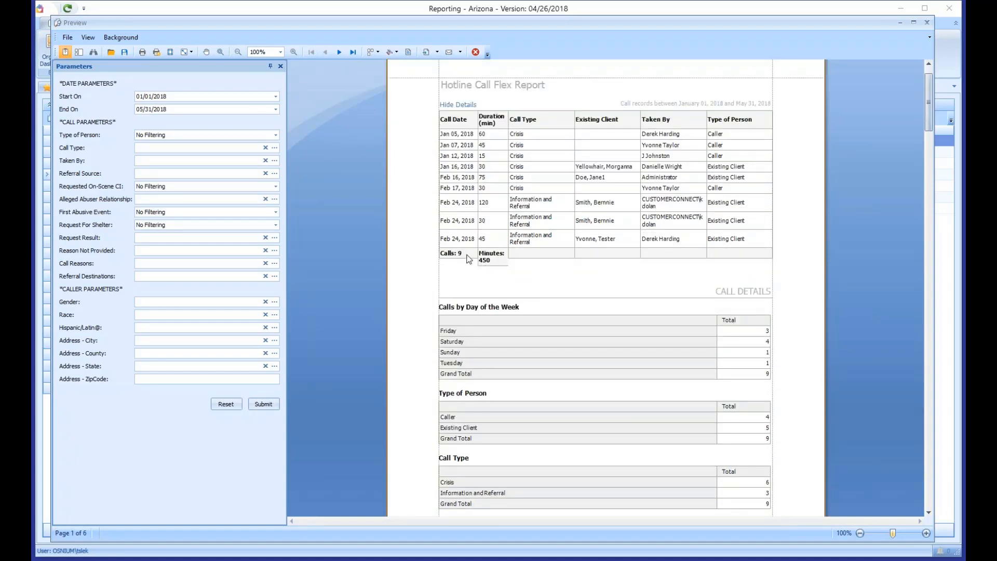
left_click(454, 258)
scroll(453, 262, "down", 2)
scroll(454, 262, "down", 2)
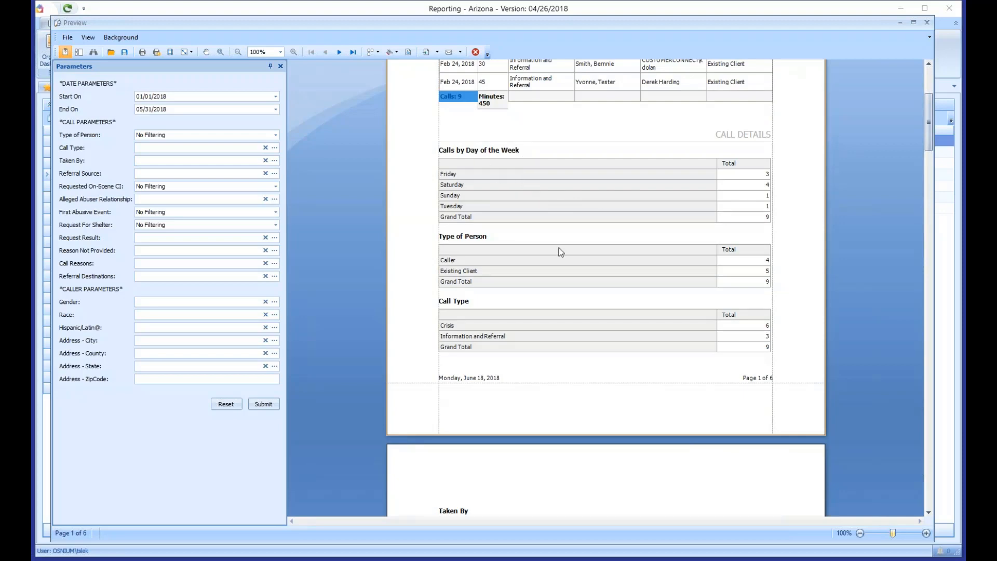
scroll(559, 252, "down", 1)
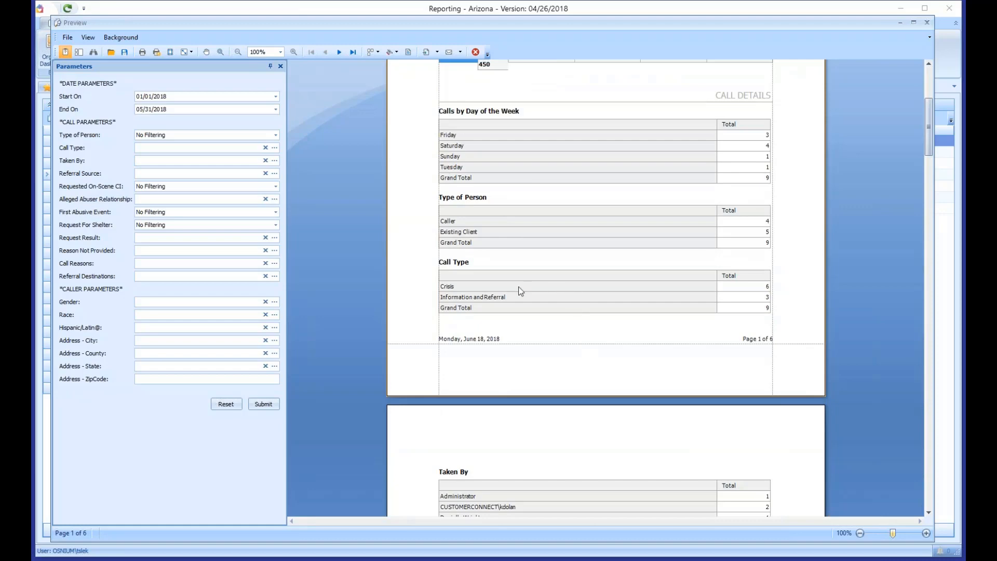
scroll(522, 288, "down", 6)
scroll(521, 290, "down", 3)
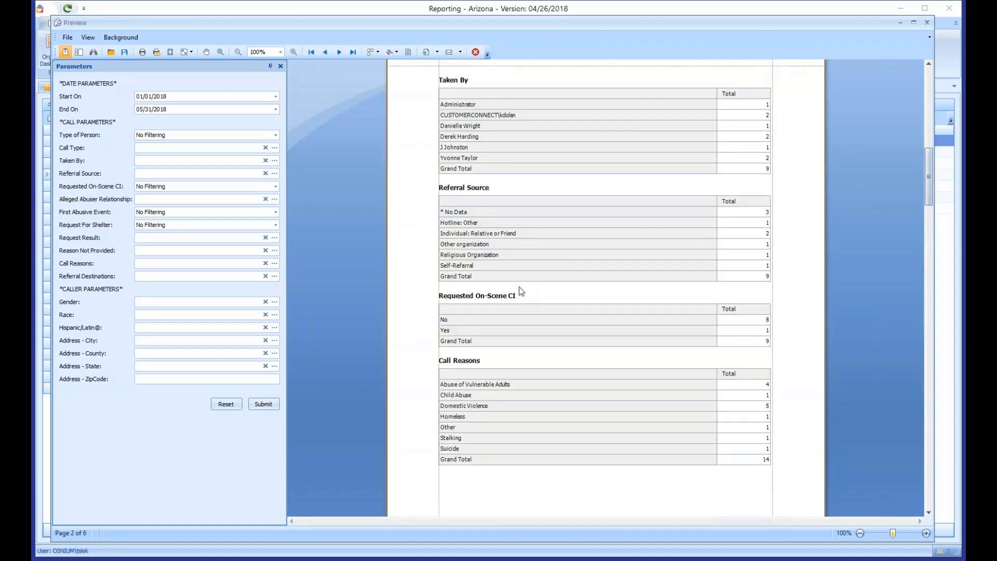
scroll(521, 291, "down", 12)
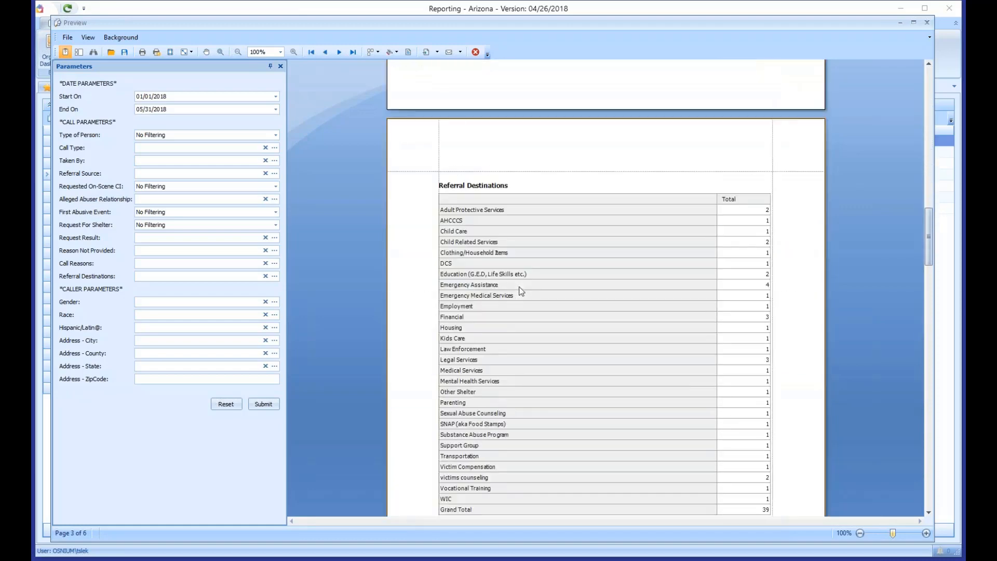
scroll(521, 291, "down", 15)
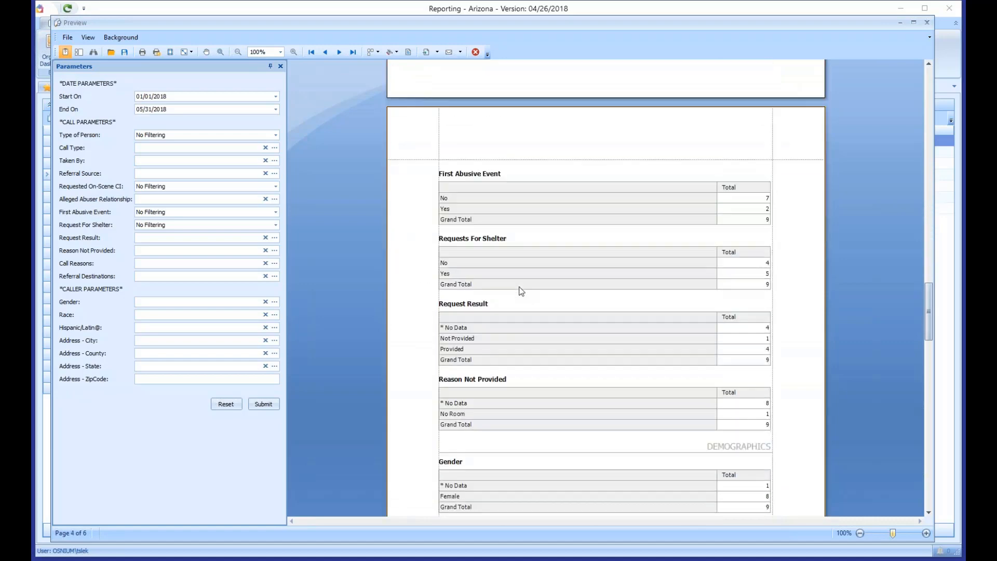
- Examine the demographics sections from Gender through Age at Start of Report Date, and return to the first page
scroll(521, 290, "down", 8)
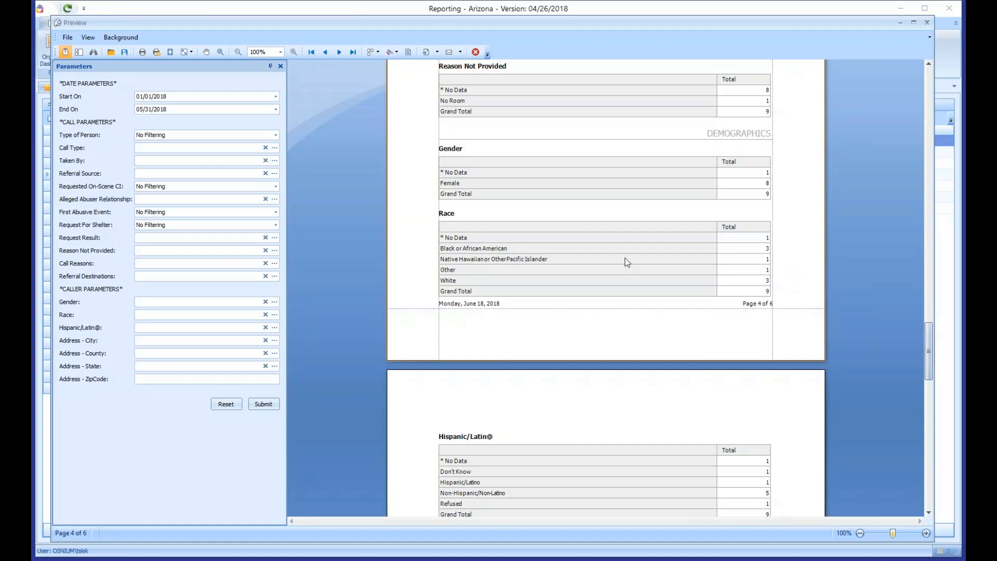
scroll(621, 335, "down", 2)
scroll(631, 373, "down", 3)
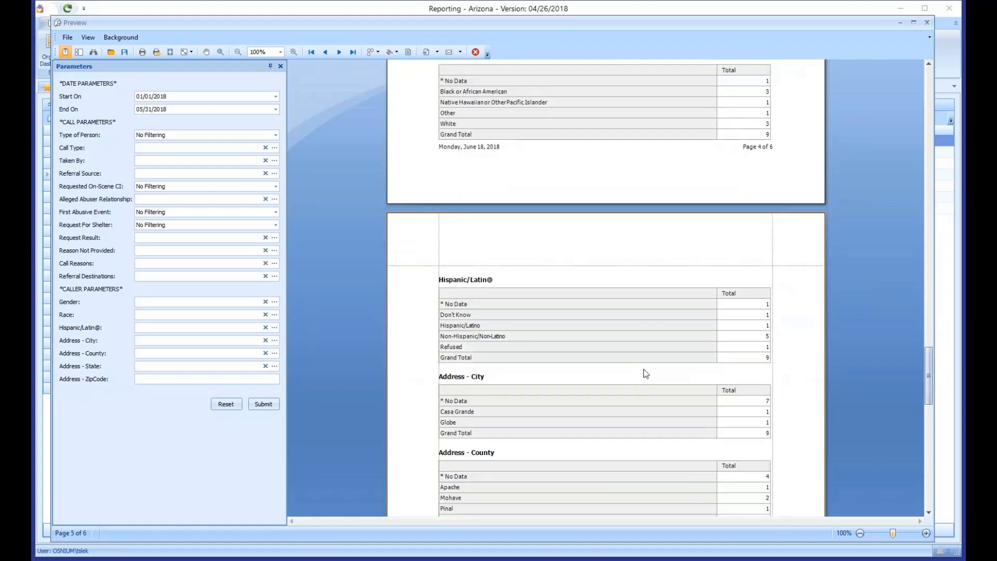
scroll(643, 369, "down", 7)
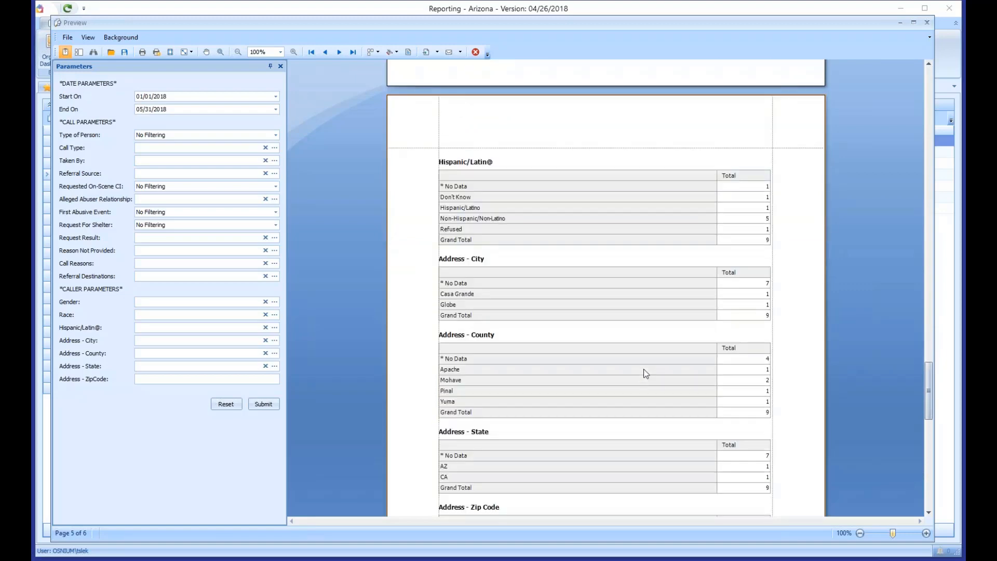
scroll(646, 373, "down", 1)
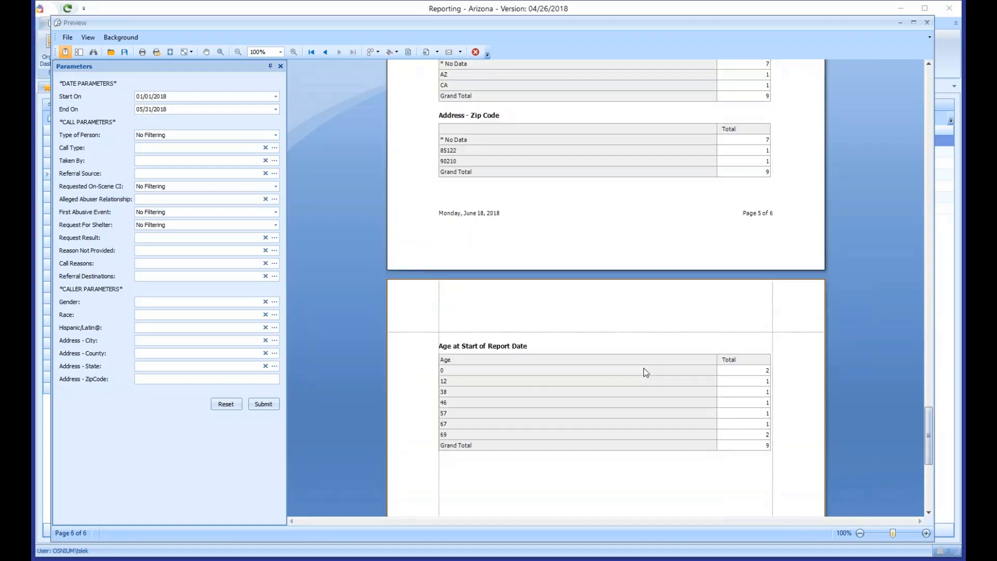
scroll(644, 372, "down", 1)
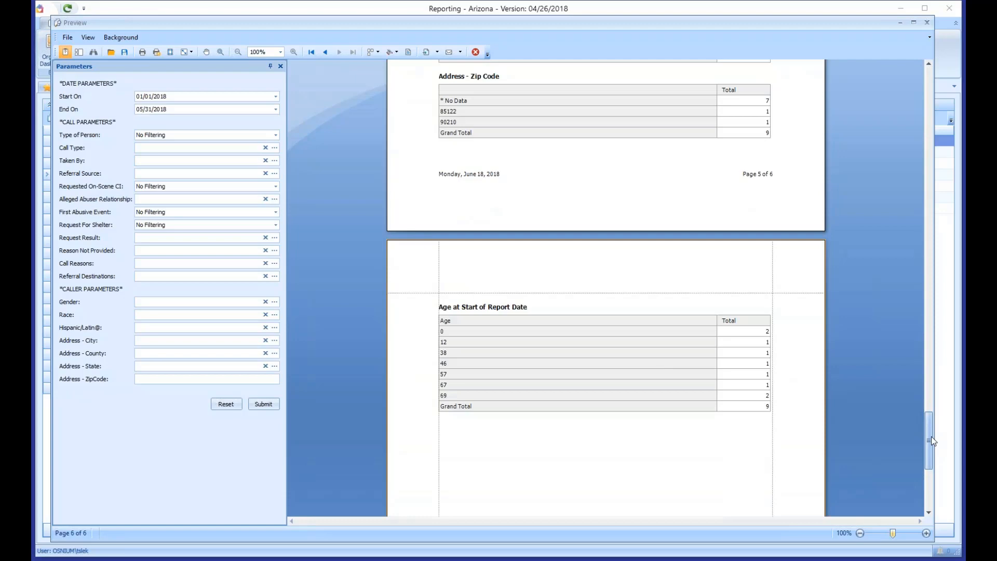
left_click_drag(931, 437, 909, 86)
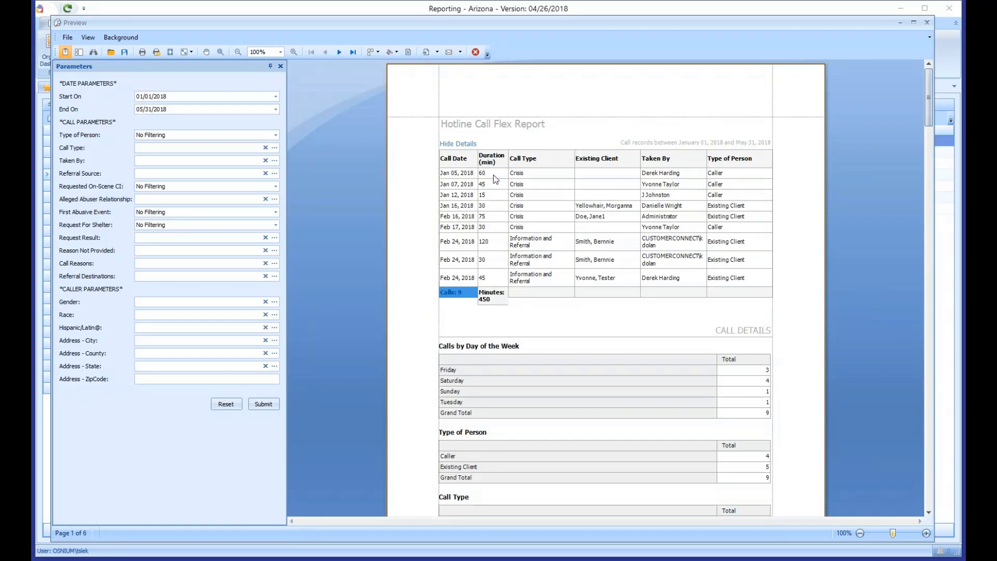
- Close the Calls Flex Report preview and open the Staff Activities: Outreach Flex Report
left_click(928, 24)
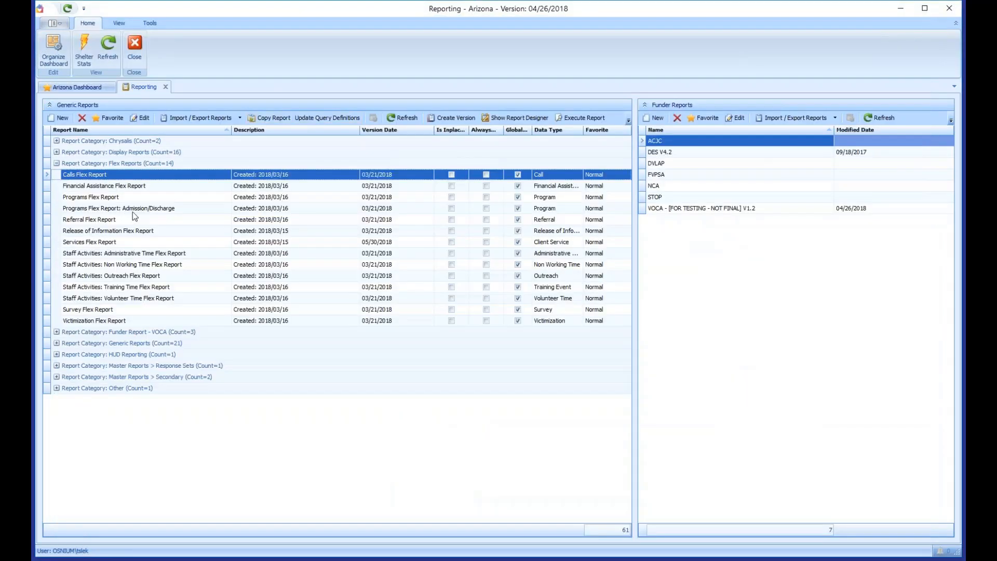
left_click(132, 211)
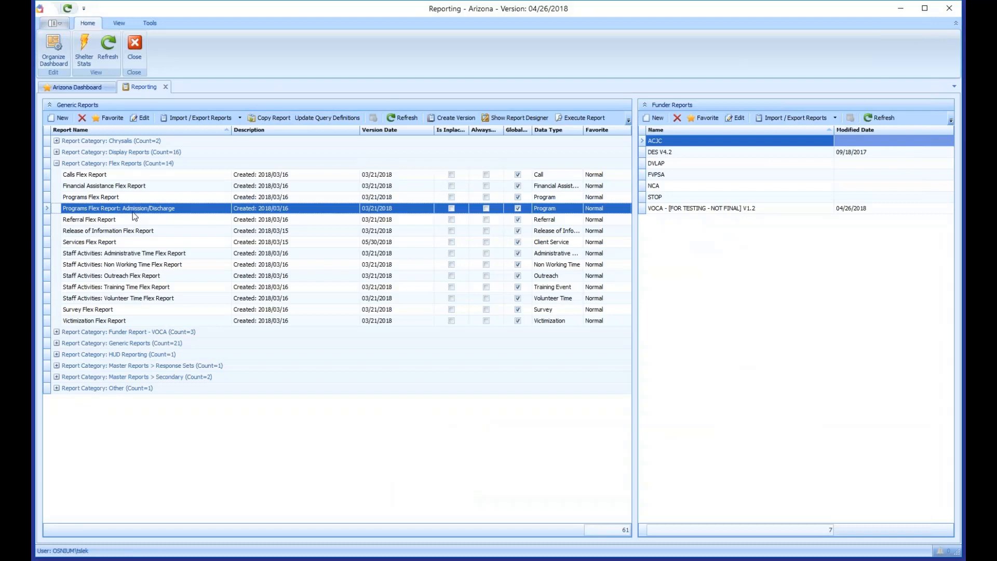
left_click(122, 278)
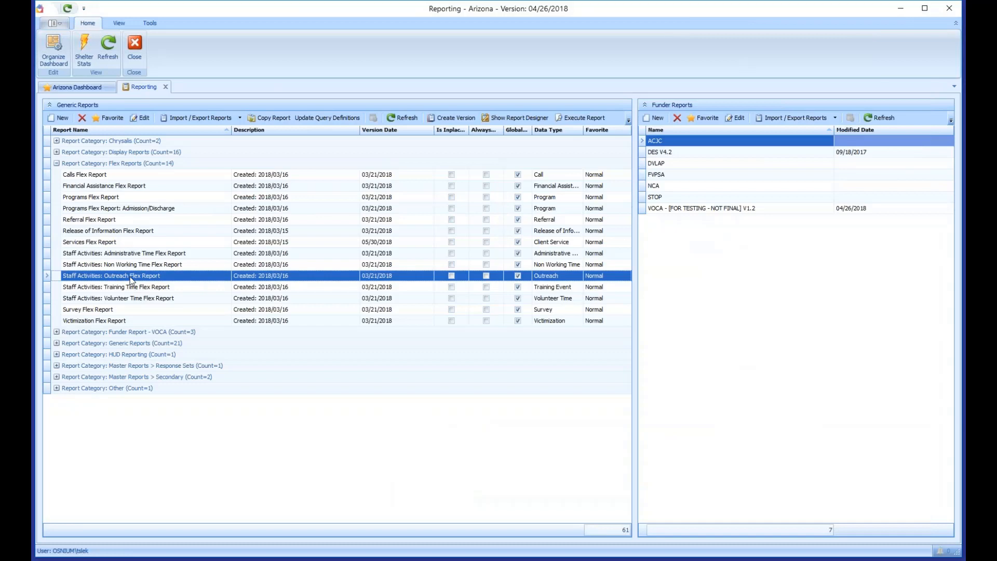
double_click(132, 280)
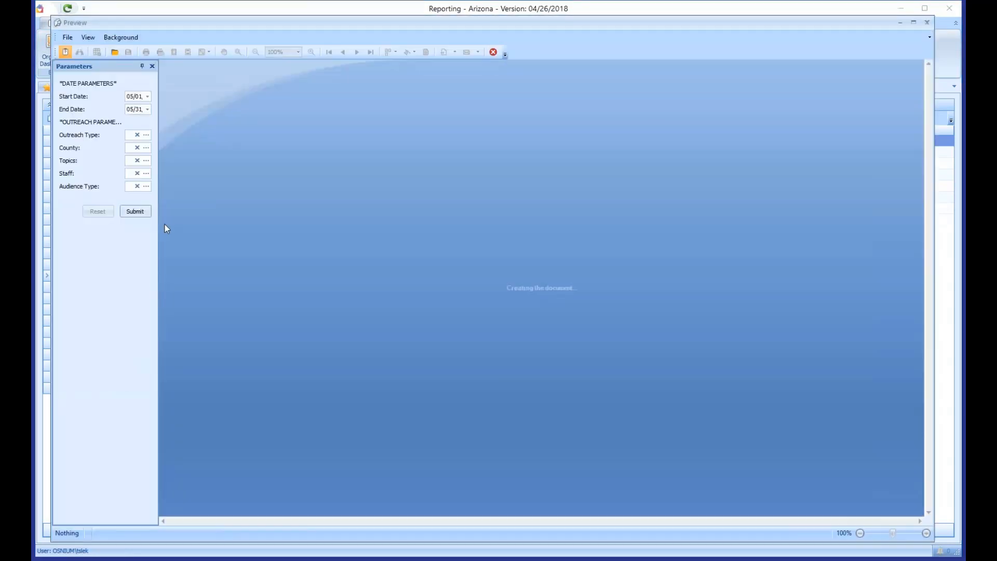
- Widen the parameters area, set the Start Date to 01/01/2018, and run the Outreach Flex Report
left_click_drag(160, 229, 316, 218)
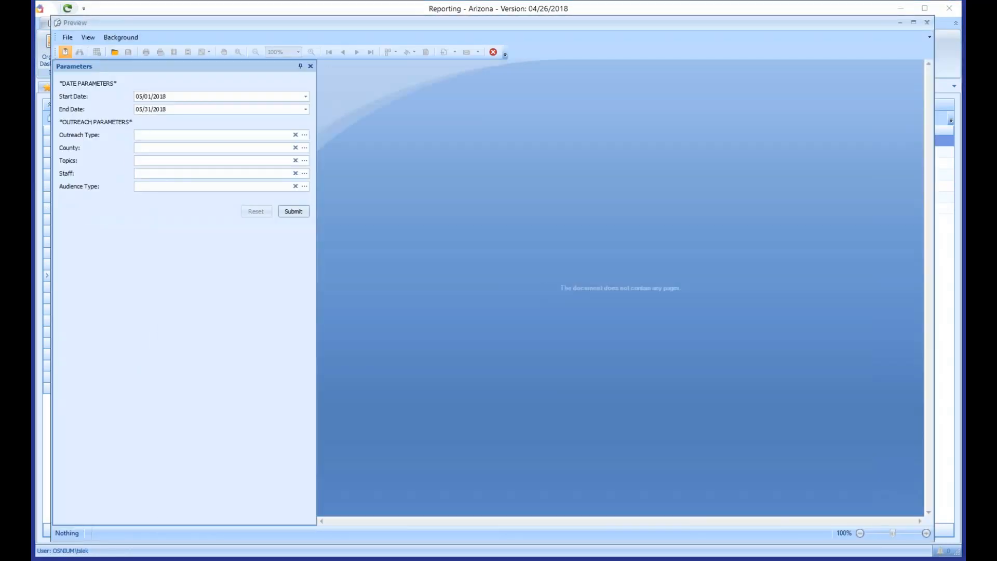
left_click(167, 97)
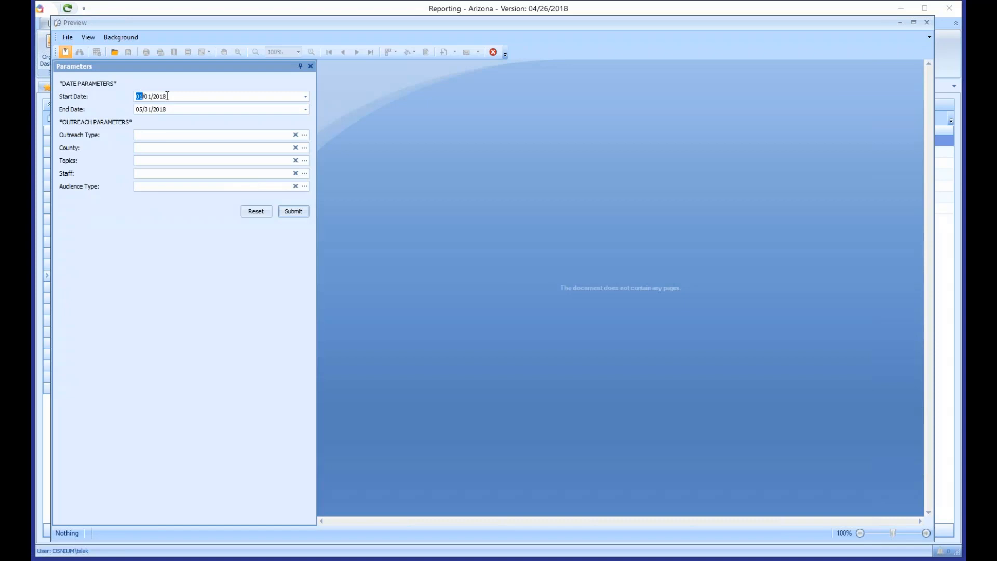
left_click(298, 210)
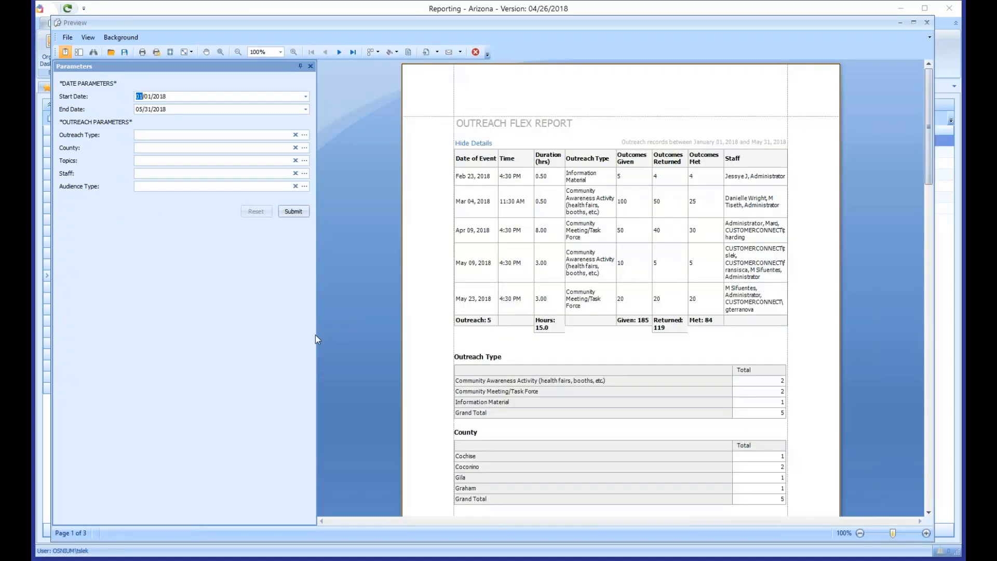
- Enlarge the Outreach Flex Report slightly and examine its event list, Outreach Type, County, Topics, Audience Types and Staff sections
scroll(603, 385, "up", 1)
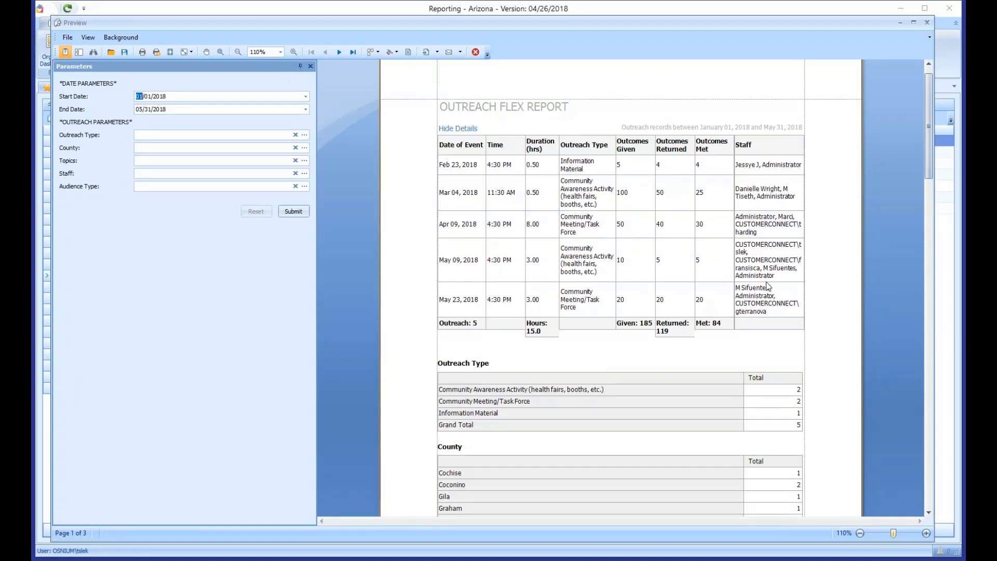
scroll(778, 294, "down", 1)
scroll(778, 295, "down", 6)
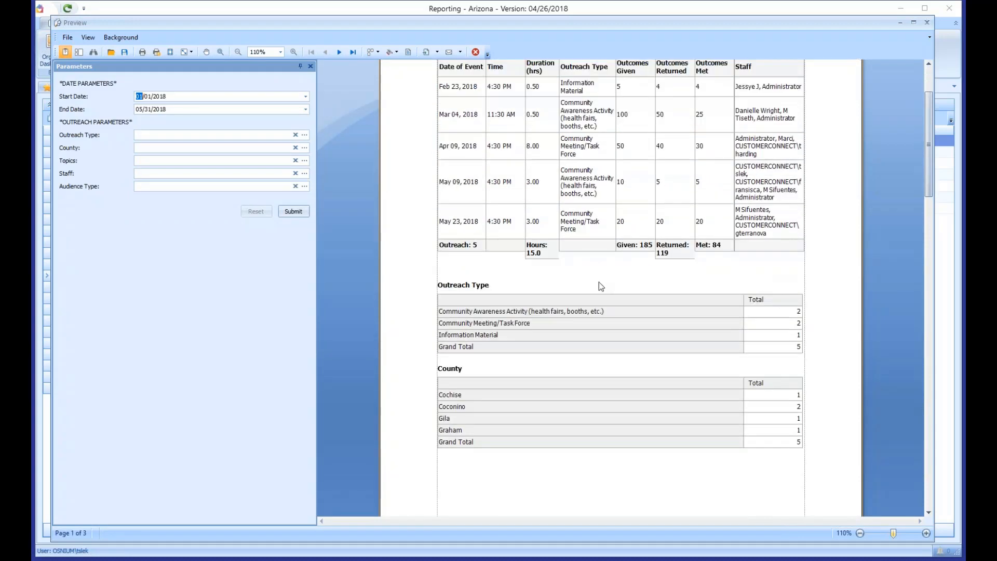
scroll(600, 284, "down", 10)
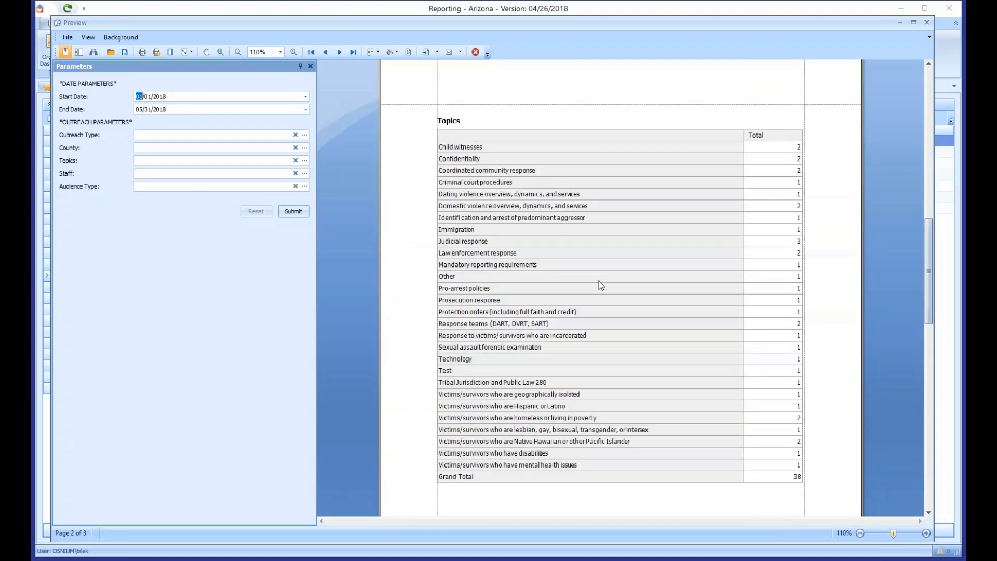
scroll(599, 283, "down", 4)
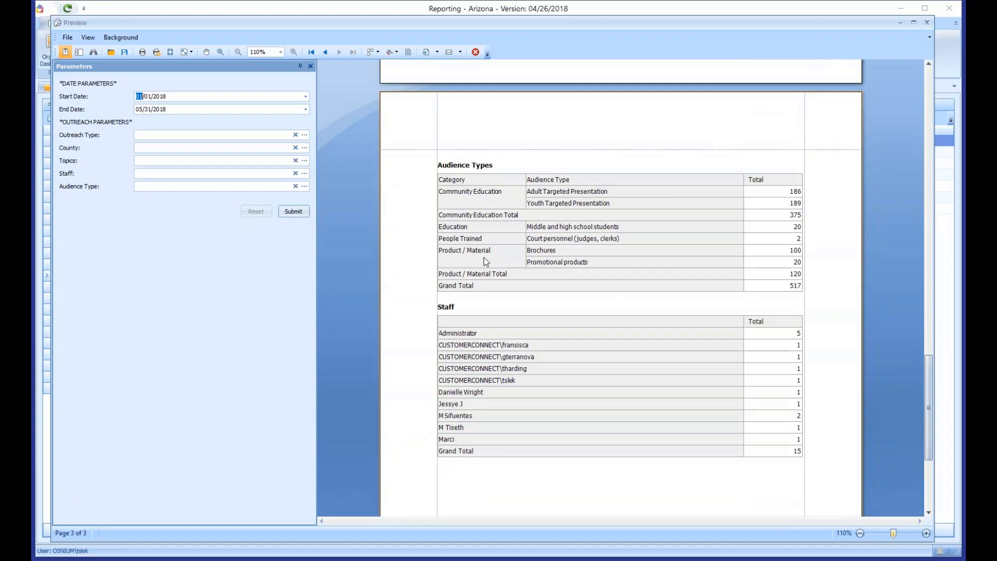
- Highlight the Community Education rows and the Education row in the Audience Types table for review, and clear the highlighting
left_click(467, 198)
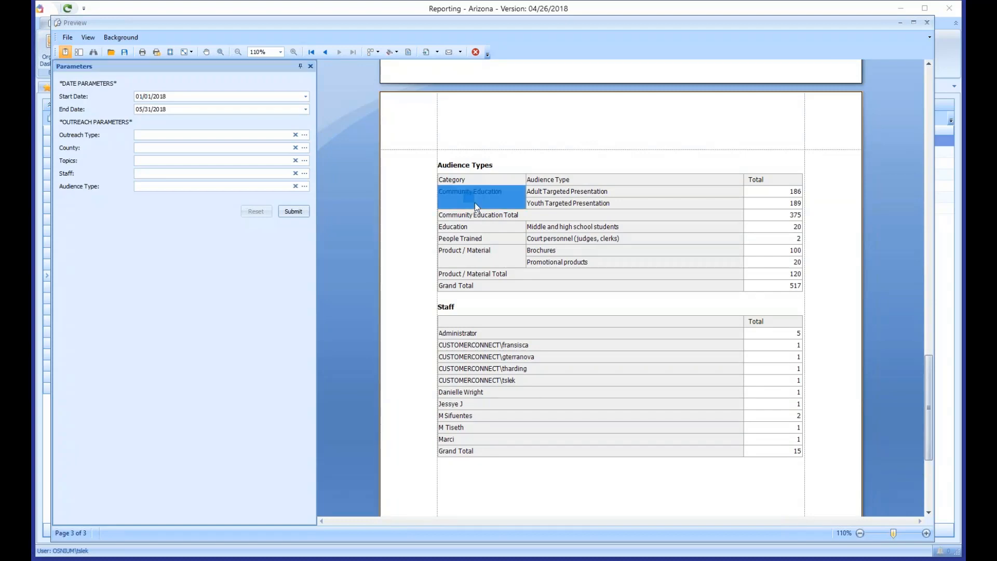
left_click_drag(475, 203, 762, 223)
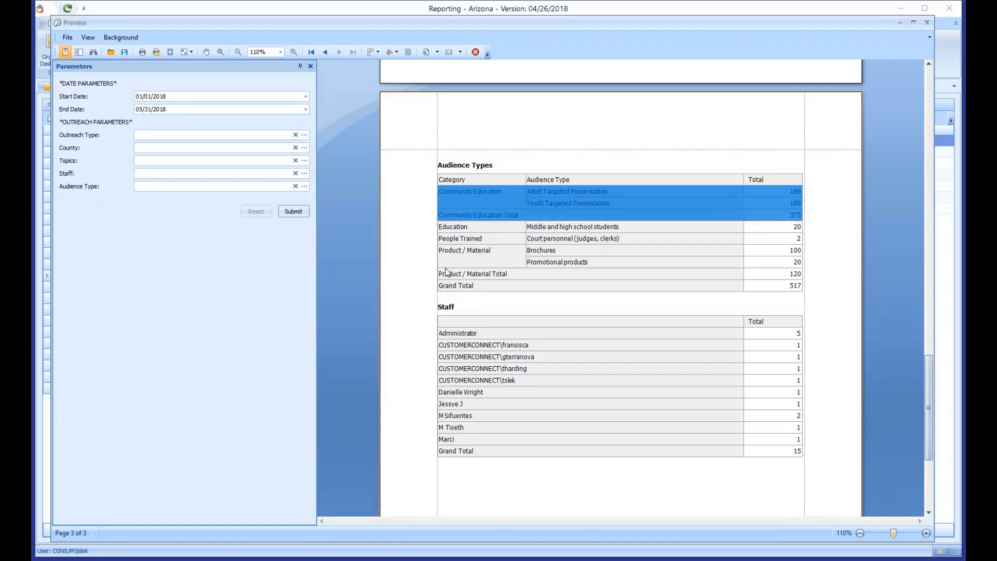
left_click(409, 235)
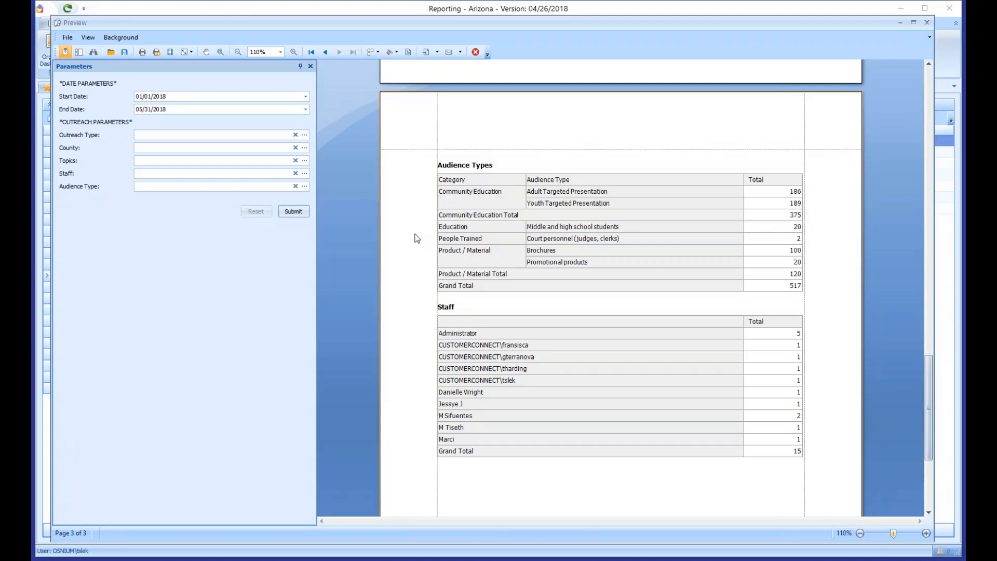
left_click_drag(457, 230, 761, 233)
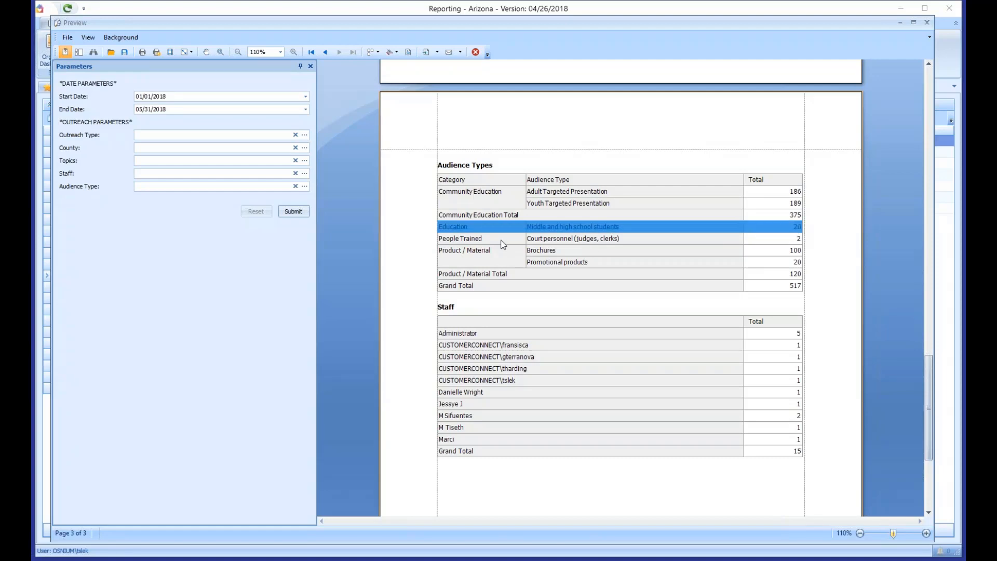
left_click(475, 258)
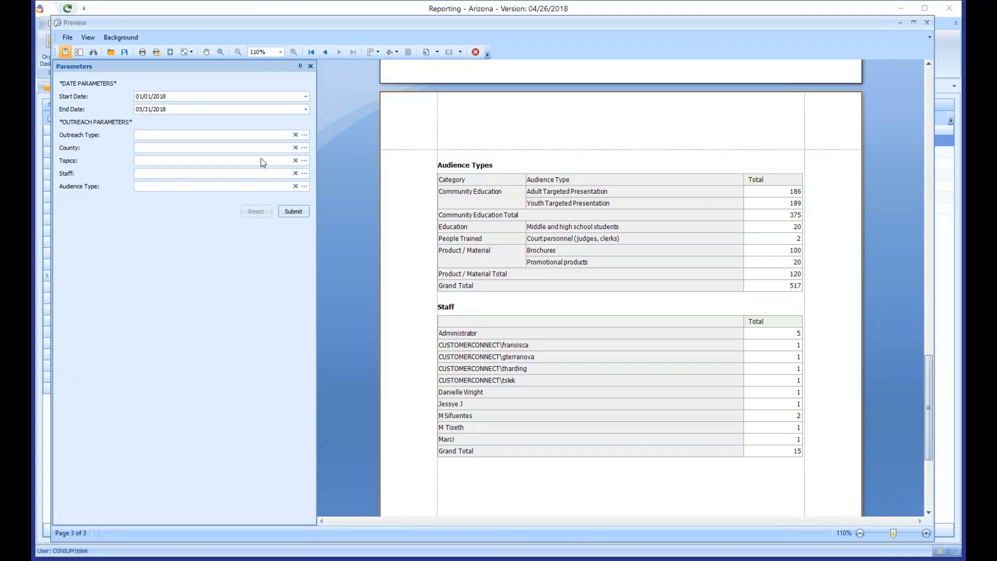
- Review the Audience Type filter's categories, including the Product / Material choices, and leave the filter without selecting anything
left_click(305, 186)
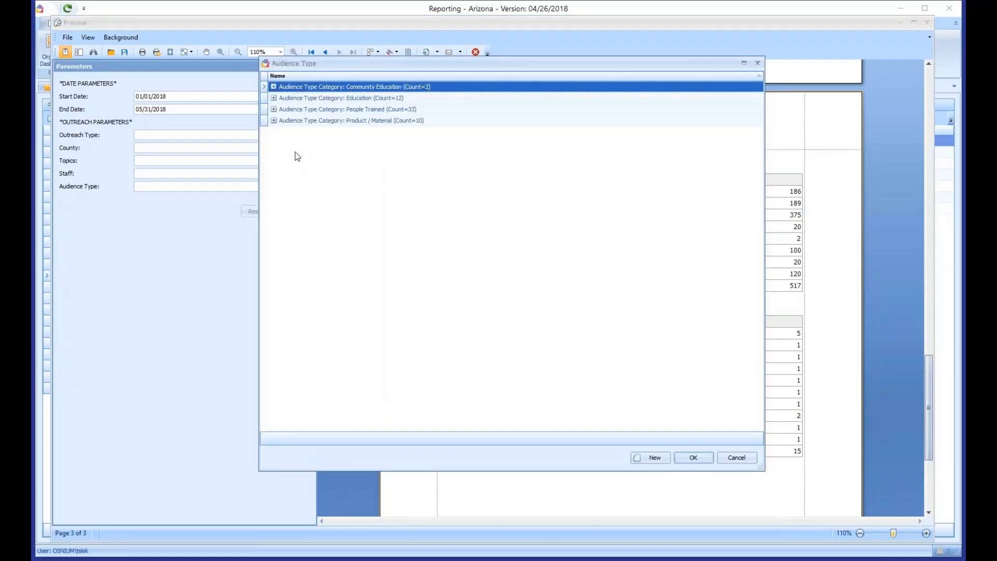
left_click(274, 120)
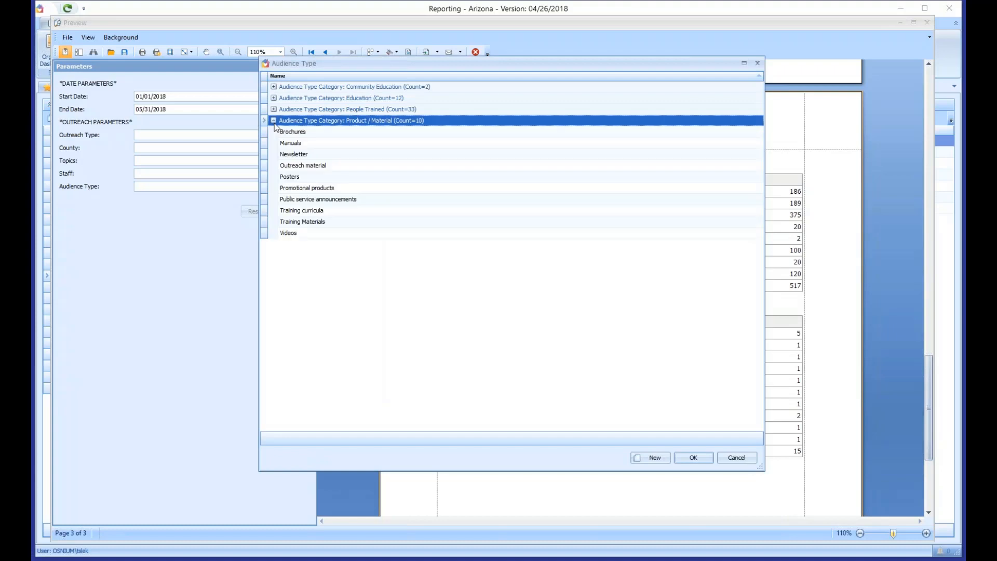
left_click(274, 120)
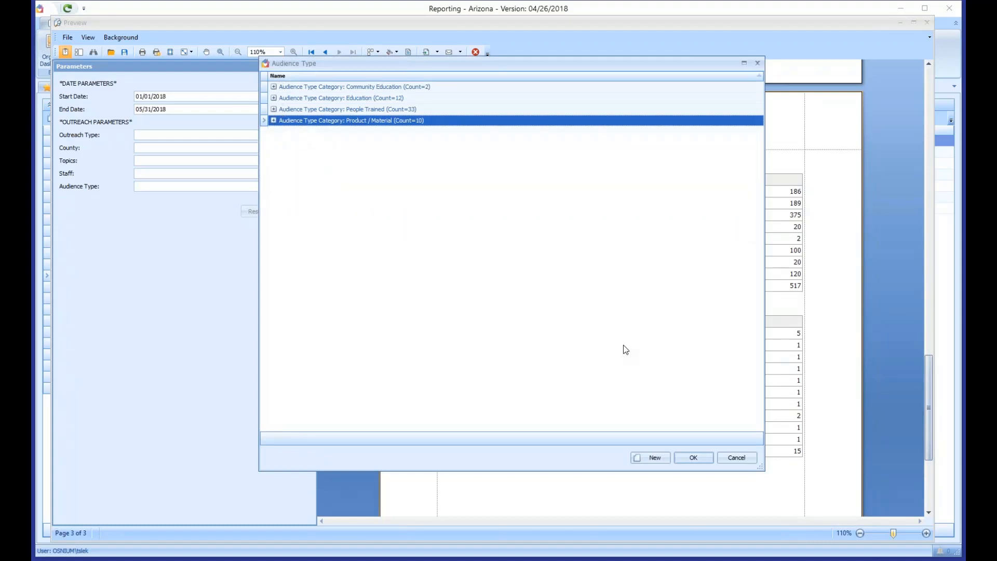
left_click(737, 458)
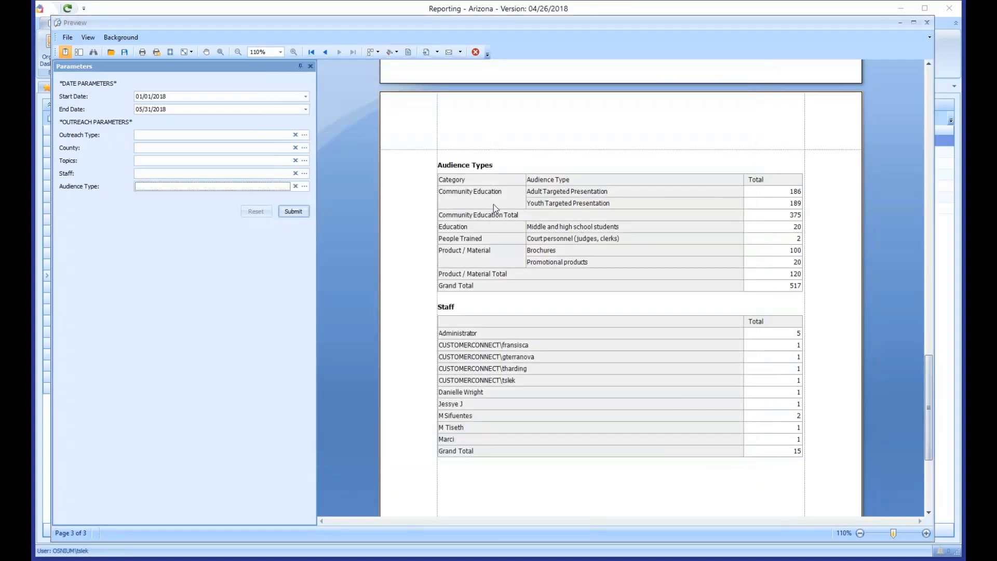
- Highlight the Audience Types table and its Community Education Total row to review the category breakdown
left_click_drag(463, 178, 671, 278)
left_click(671, 278)
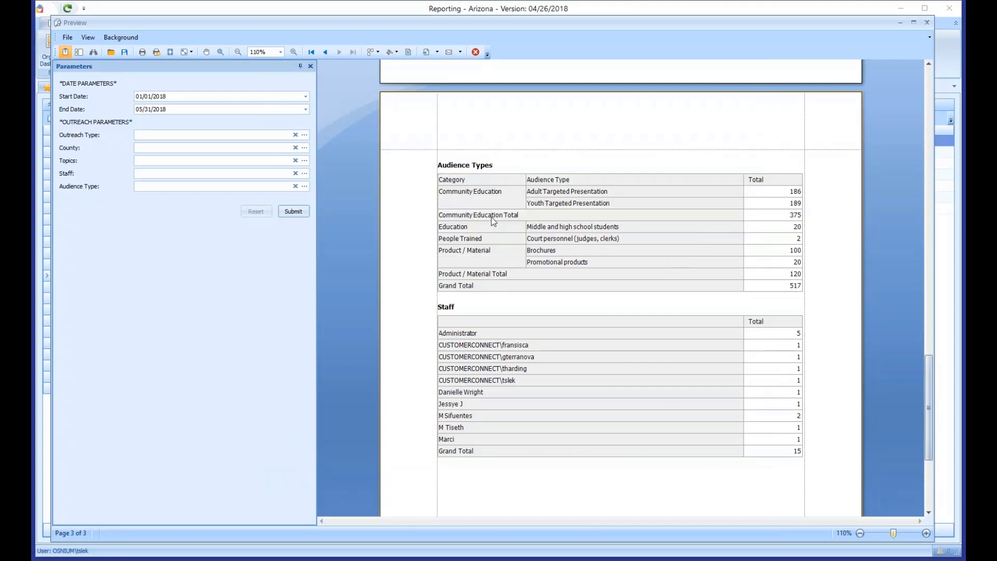
left_click(474, 218)
left_click_drag(676, 214, 757, 216)
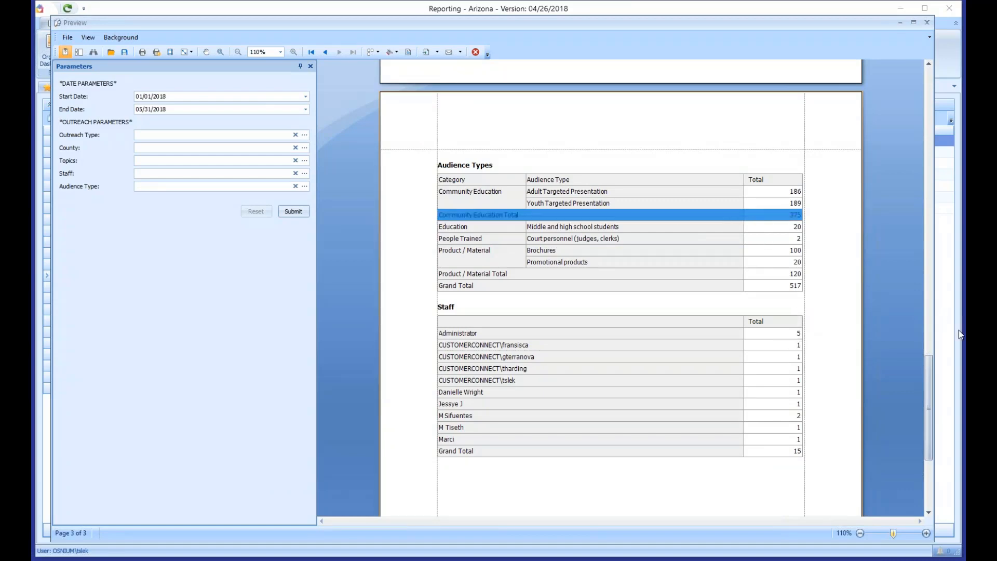
- Return to the report's first page, close the Outreach Flex Report preview, and select the Calls Flex Report in the report list
left_click_drag(930, 398, 924, 66)
left_click(928, 22)
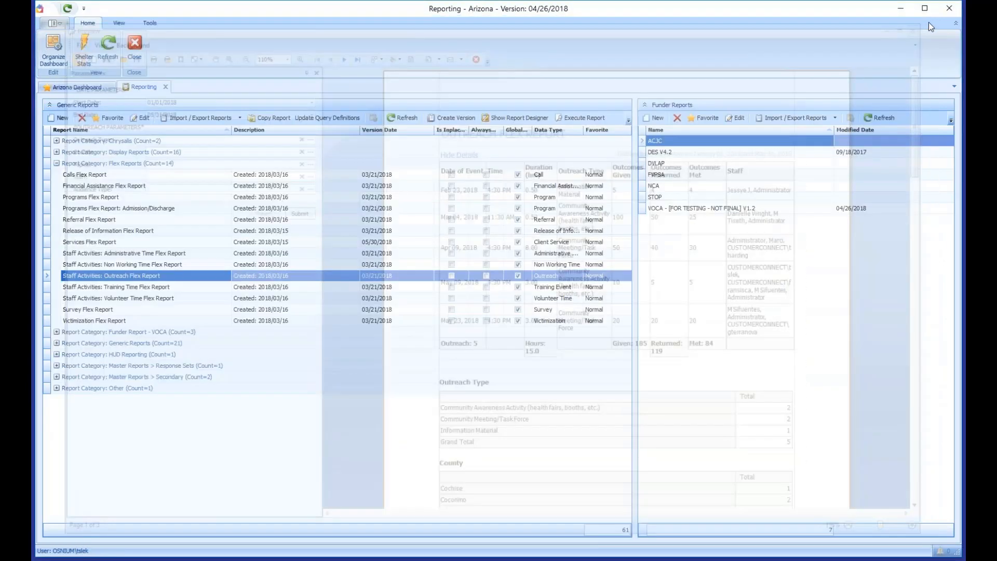
left_click(88, 176)
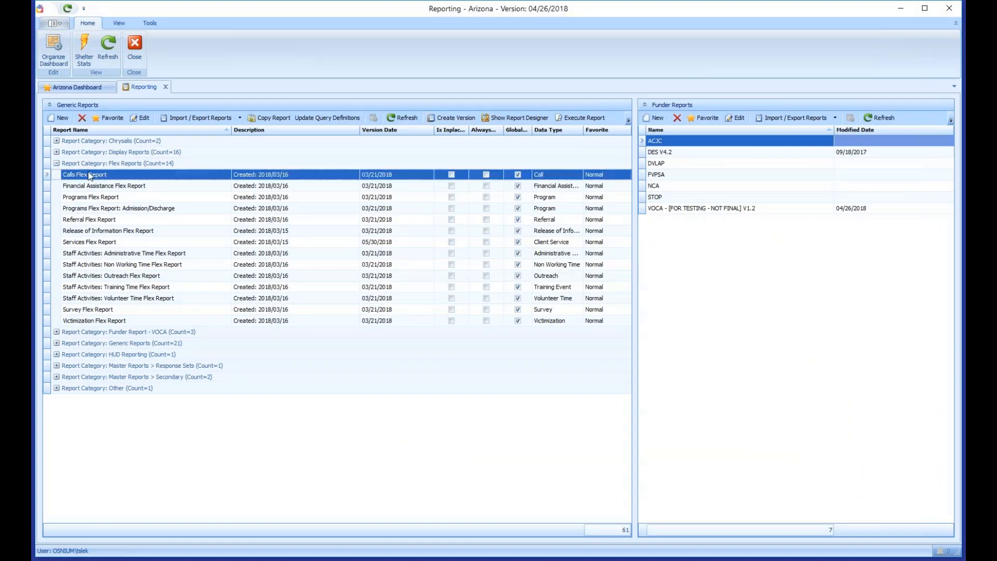